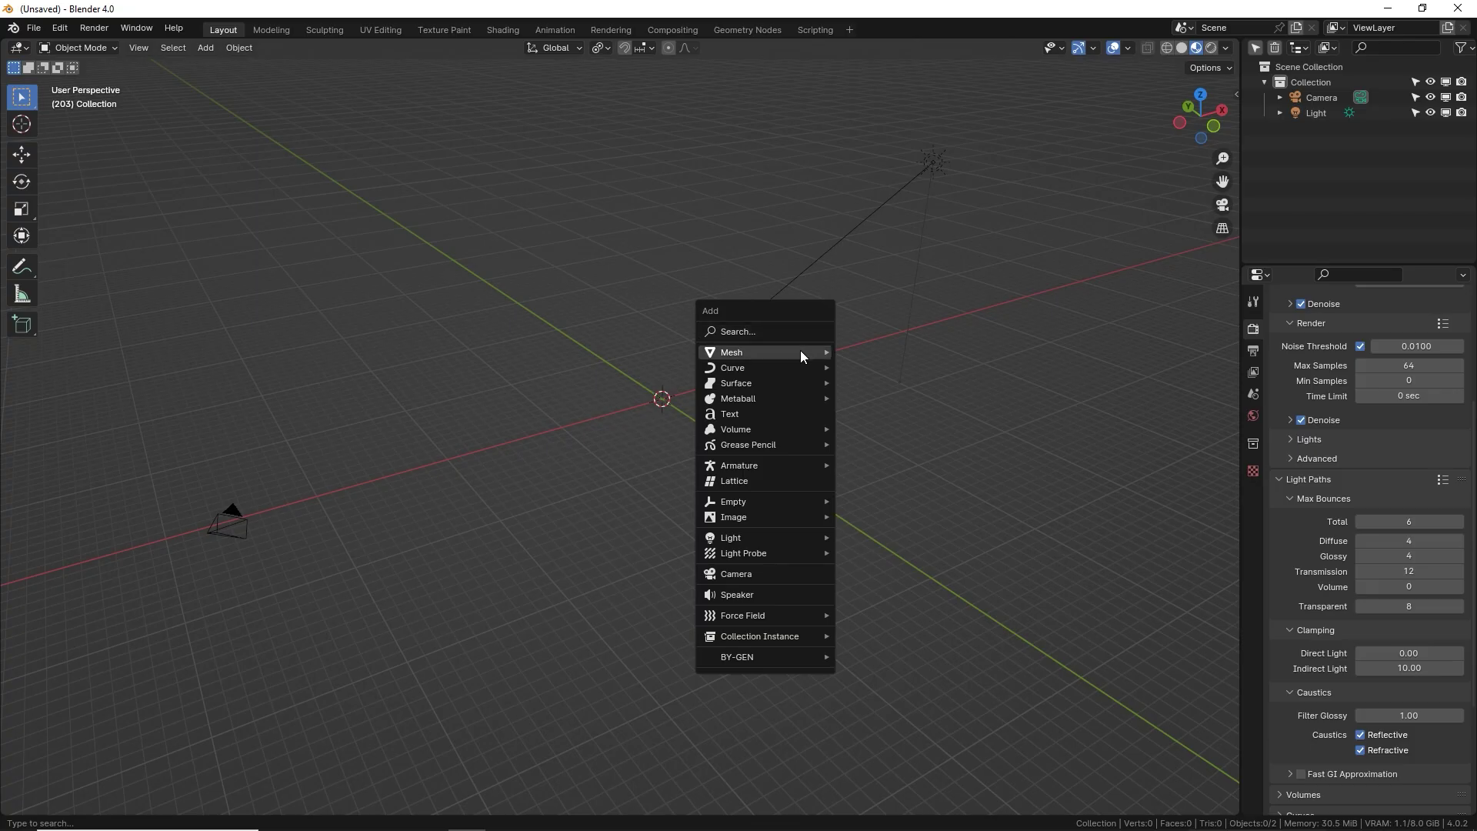
# Step: Add a plane and frame it in a top-down view
pyautogui.moveTo(800, 354)
pyautogui.click(863, 351)
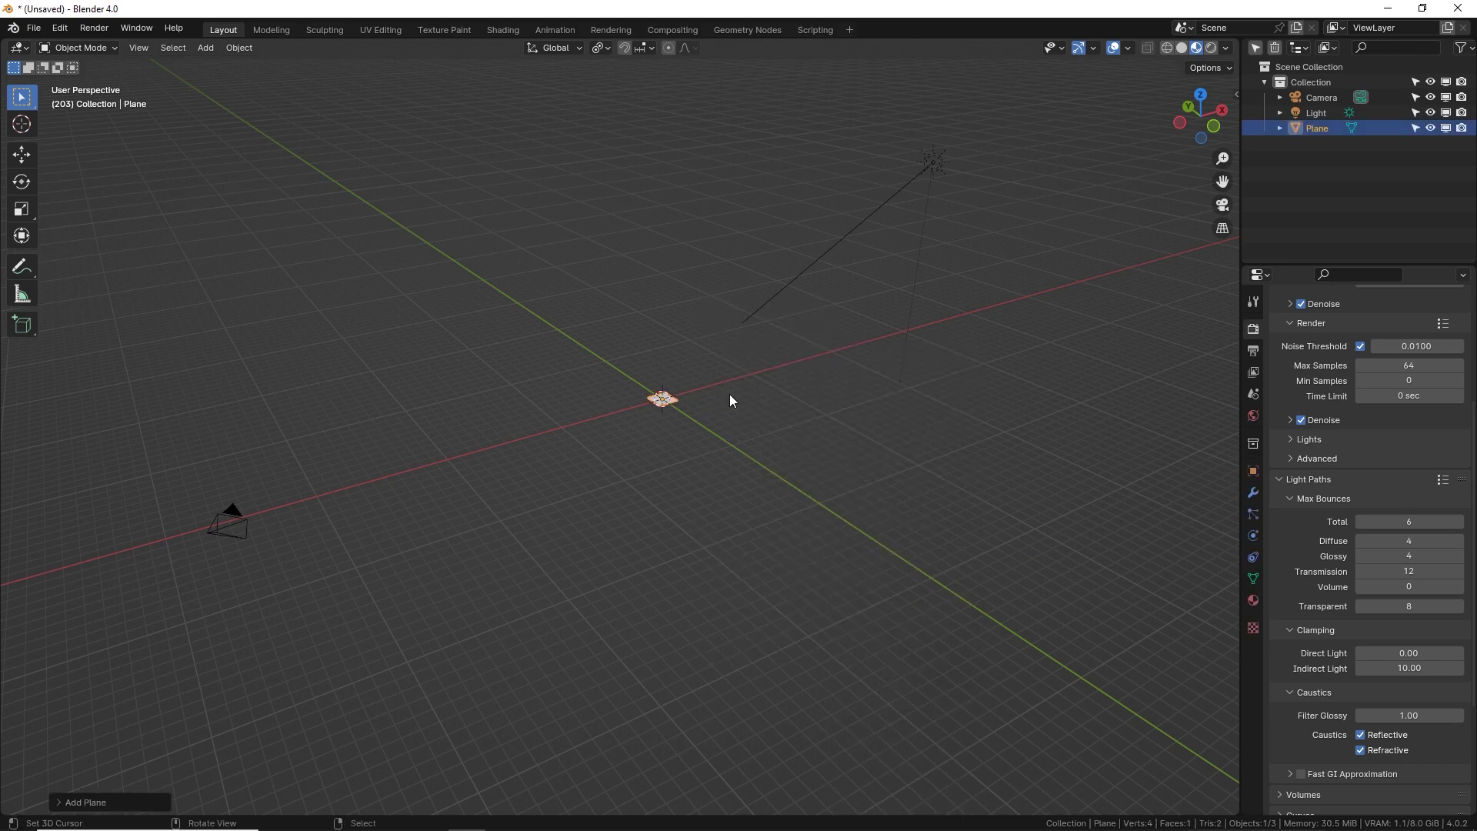
pyautogui.press('KP_Decimal')
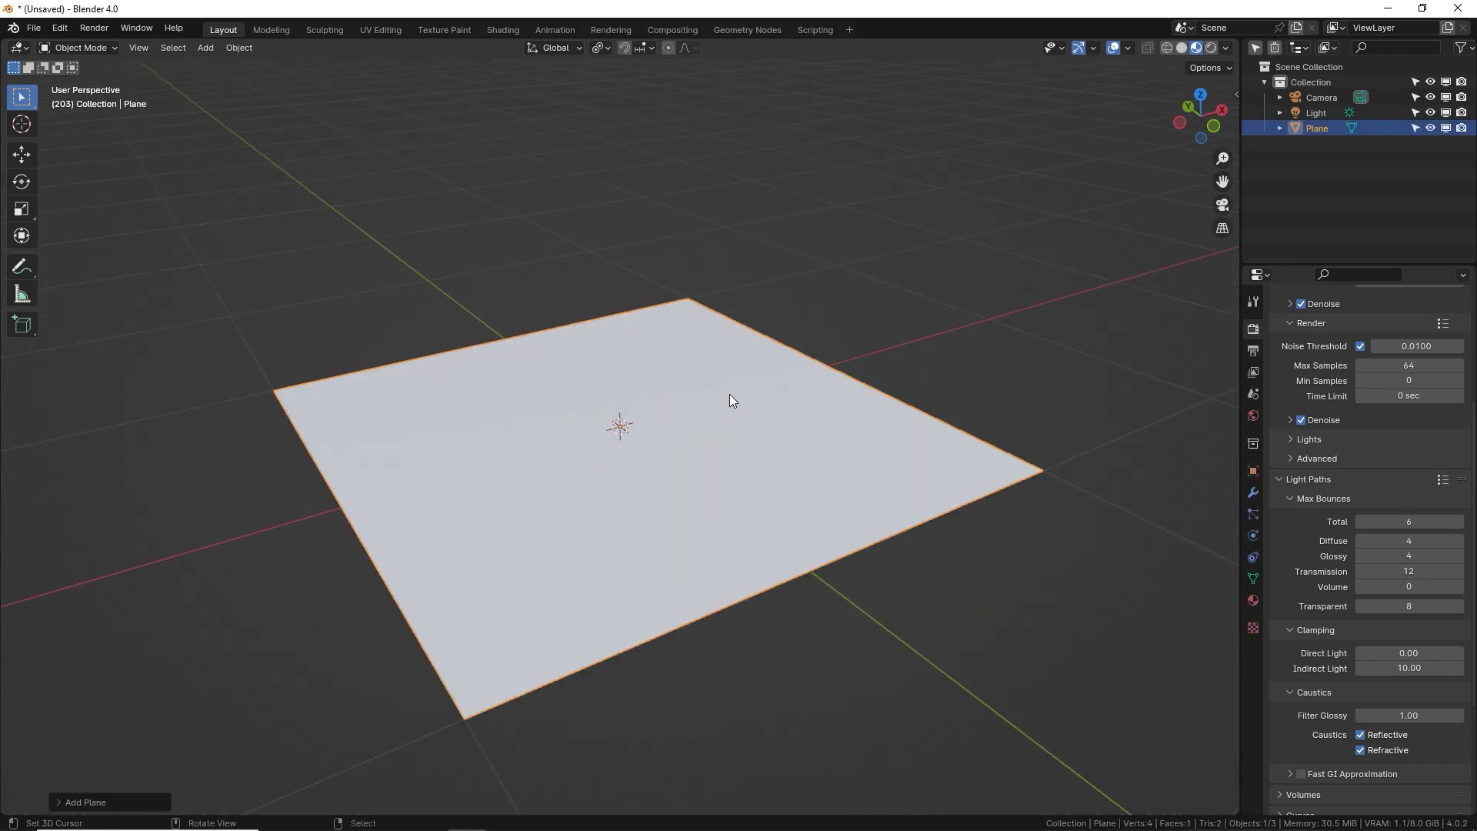
pyautogui.press('KP_7')
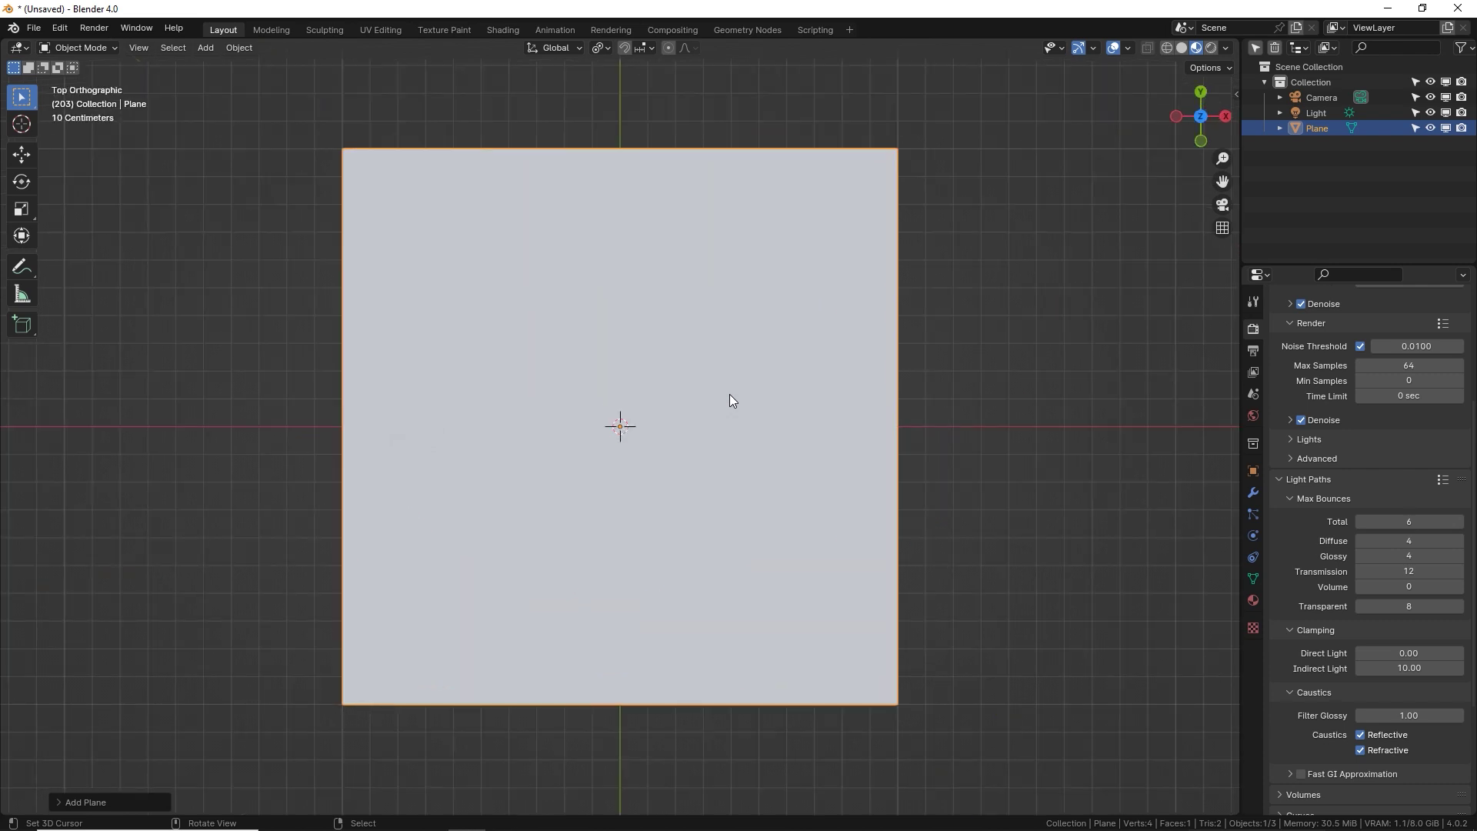
# Step: In camera view, scale the plane up until it more than fills the frame
pyautogui.press('KP_0')
pyautogui.click(833, 332)
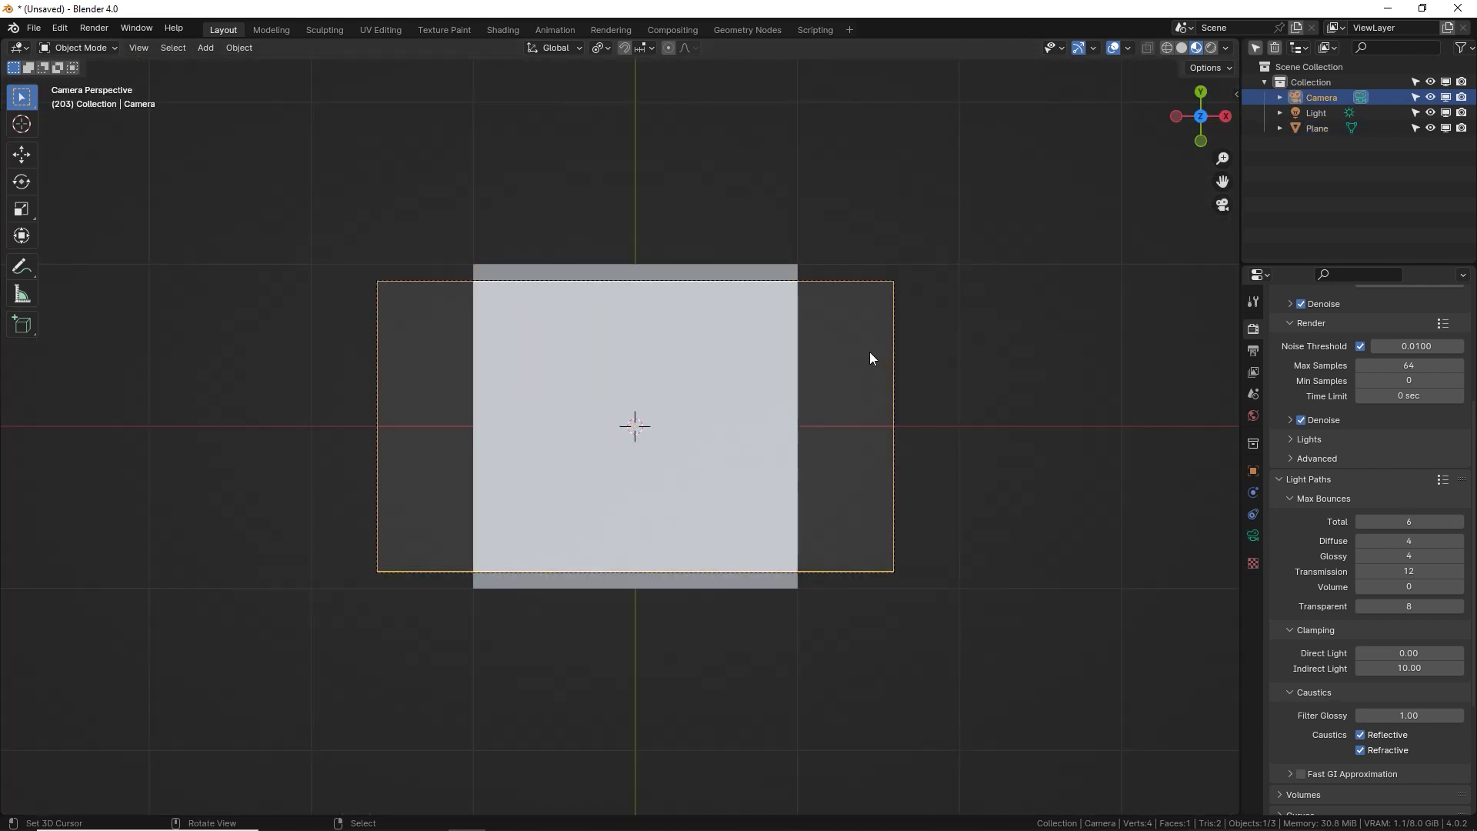
pyautogui.click(677, 458)
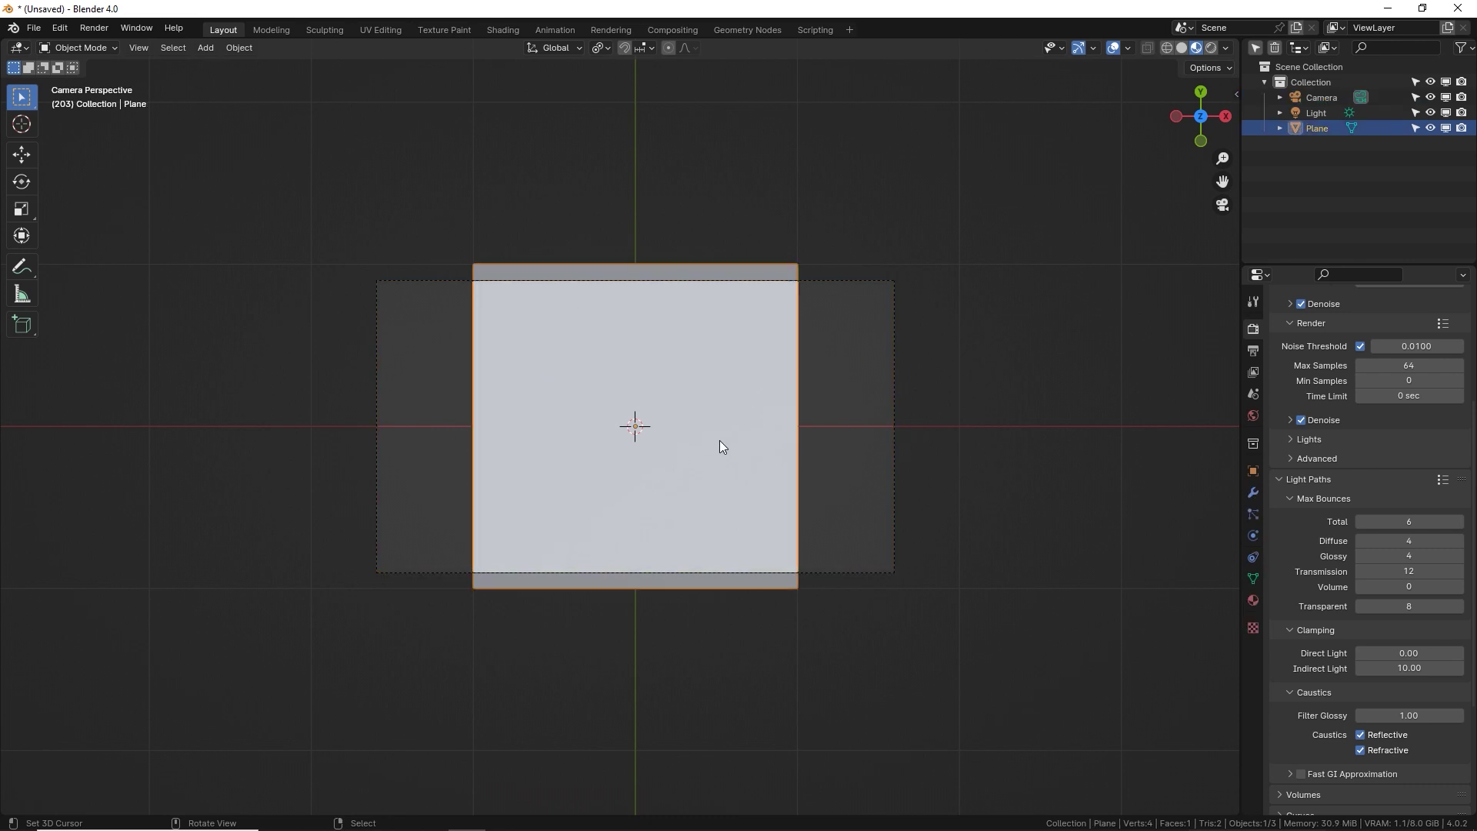
pyautogui.press('s')
pyautogui.click(894, 283)
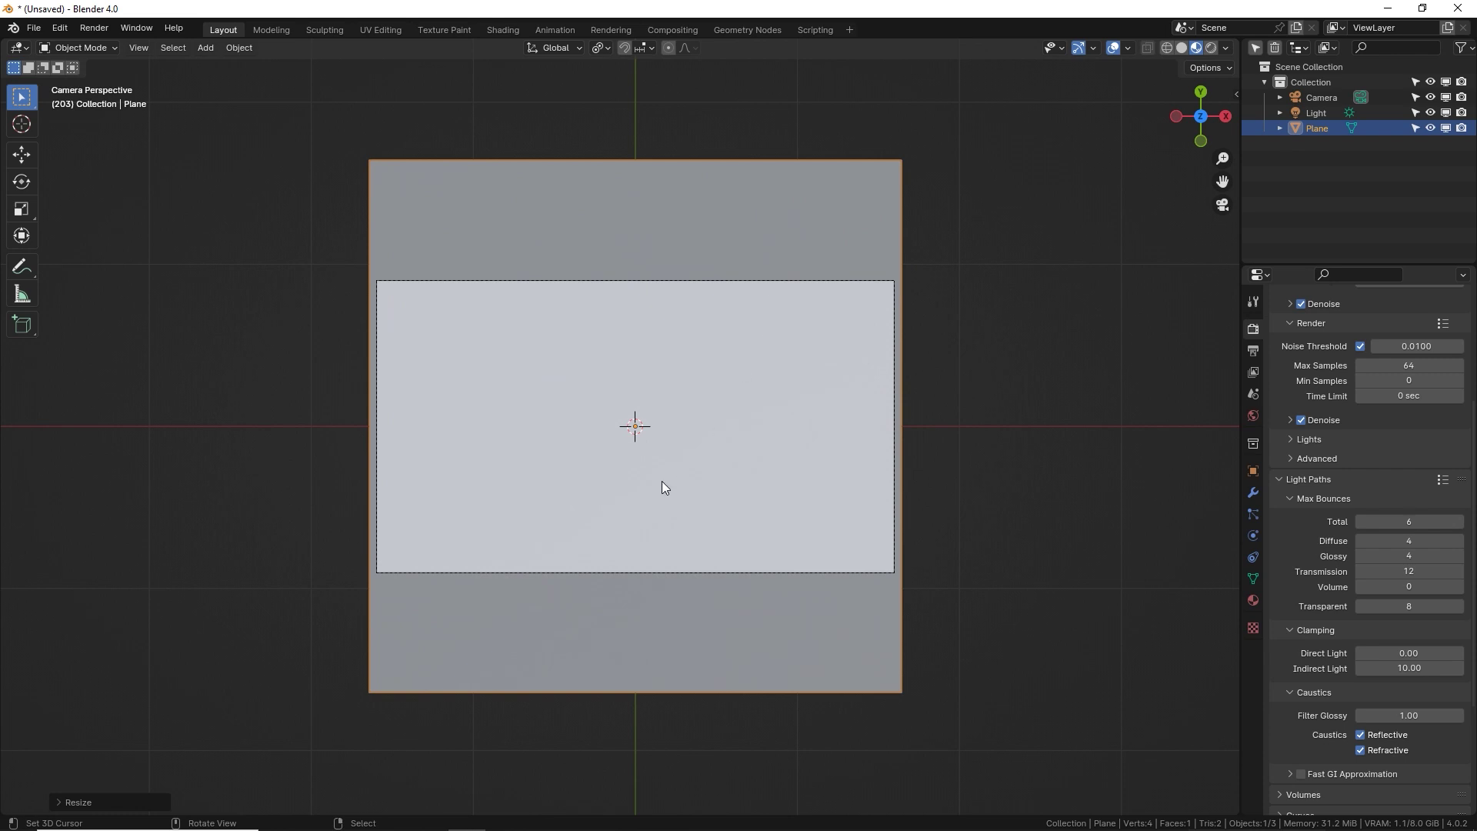
pyautogui.moveTo(653, 493); pyautogui.dragTo(754, 405, button='middle')
pyautogui.scroll(-6, 754, 406)
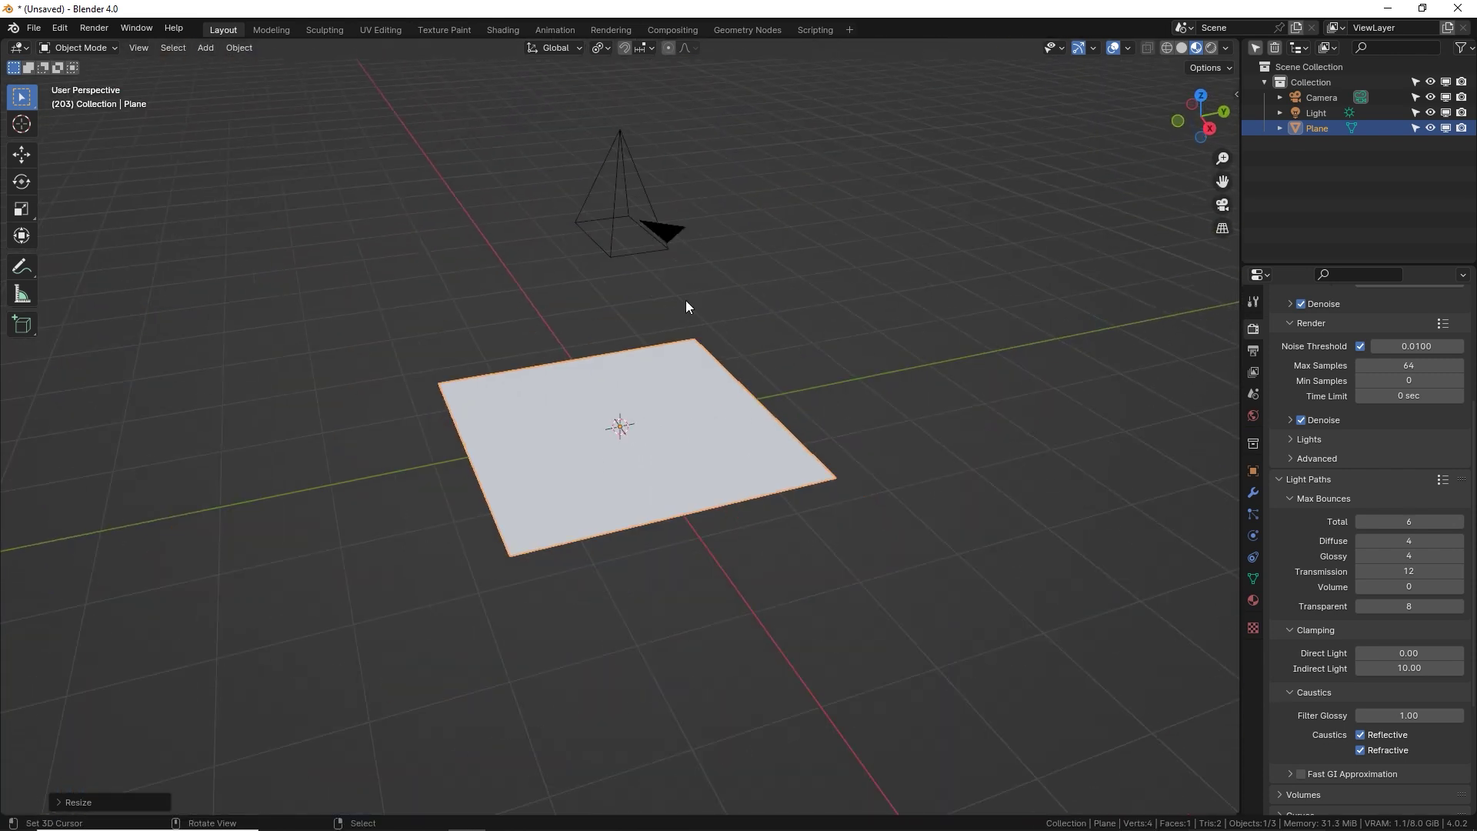
# Step: Add a 3-vertex circle as a triangle and move it 4.735 m along Y
pyautogui.keyDown('shift'); pyautogui.moveTo(1026, 353); pyautogui.dragTo(934, 377, button='middle'); pyautogui.keyUp('shift')
pyautogui.hotkey('shift', 'a')
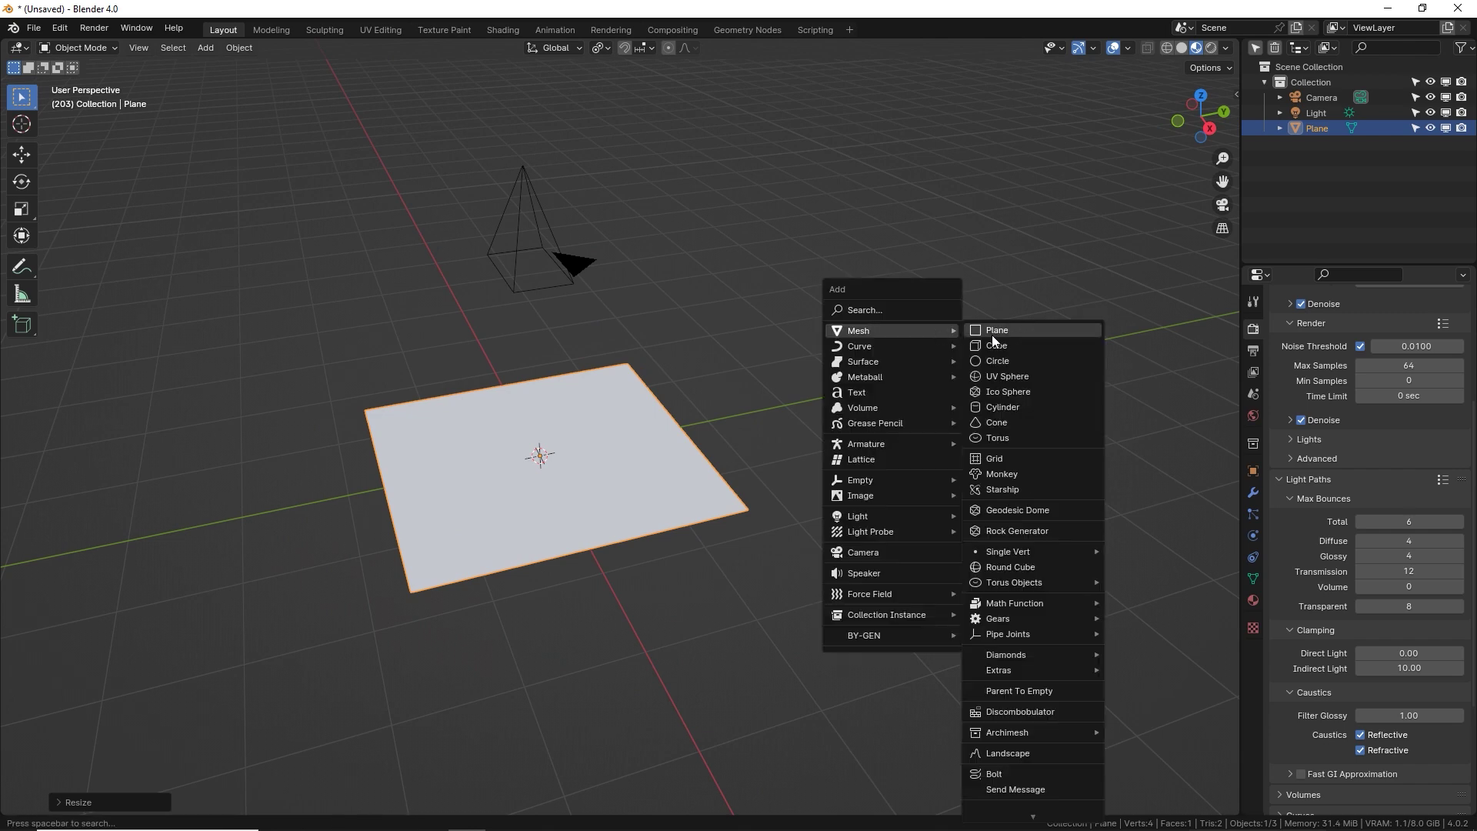
pyautogui.click(1009, 362)
pyautogui.click(58, 805)
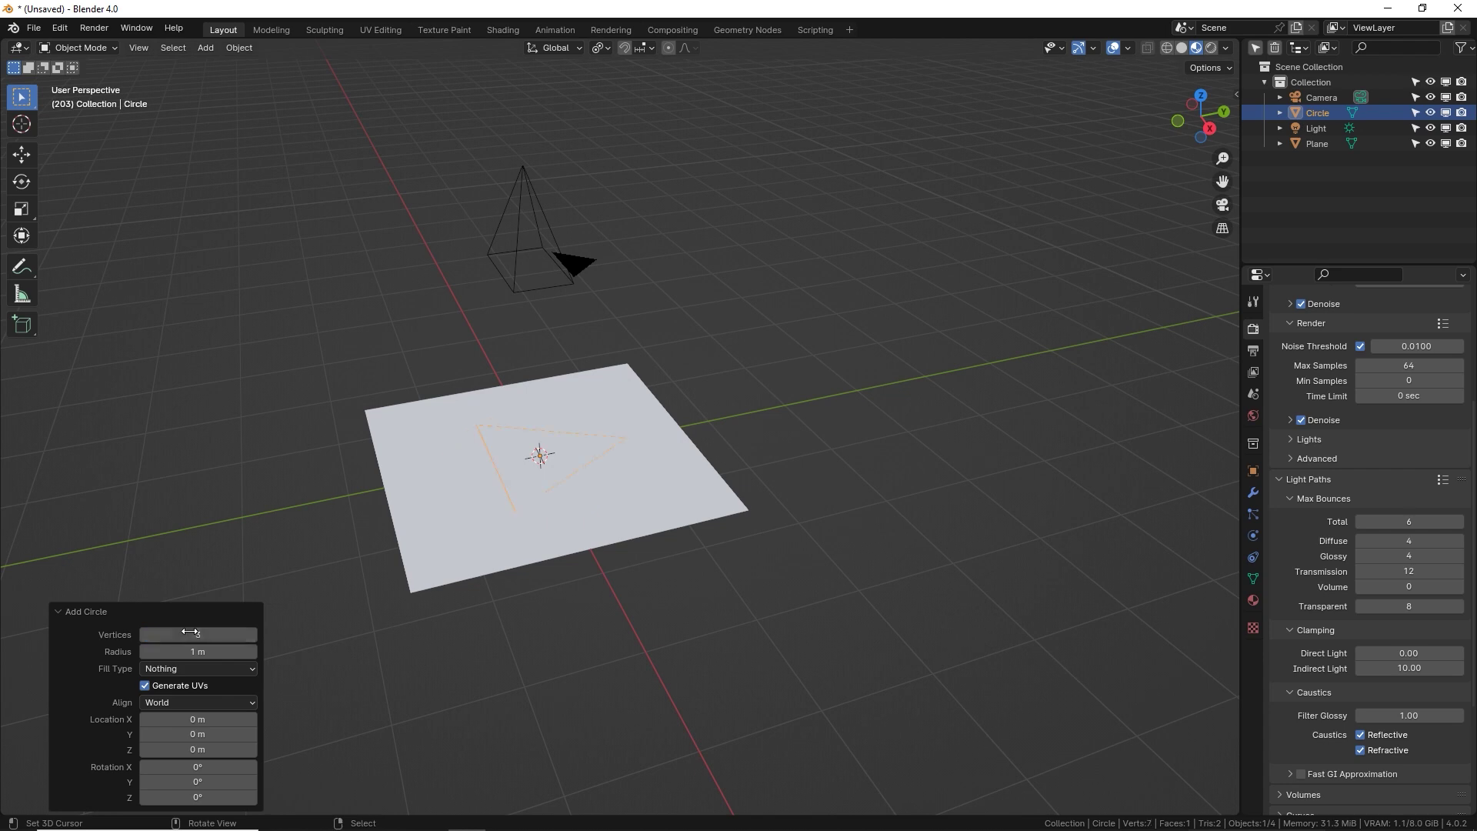
pyautogui.click(994, 407)
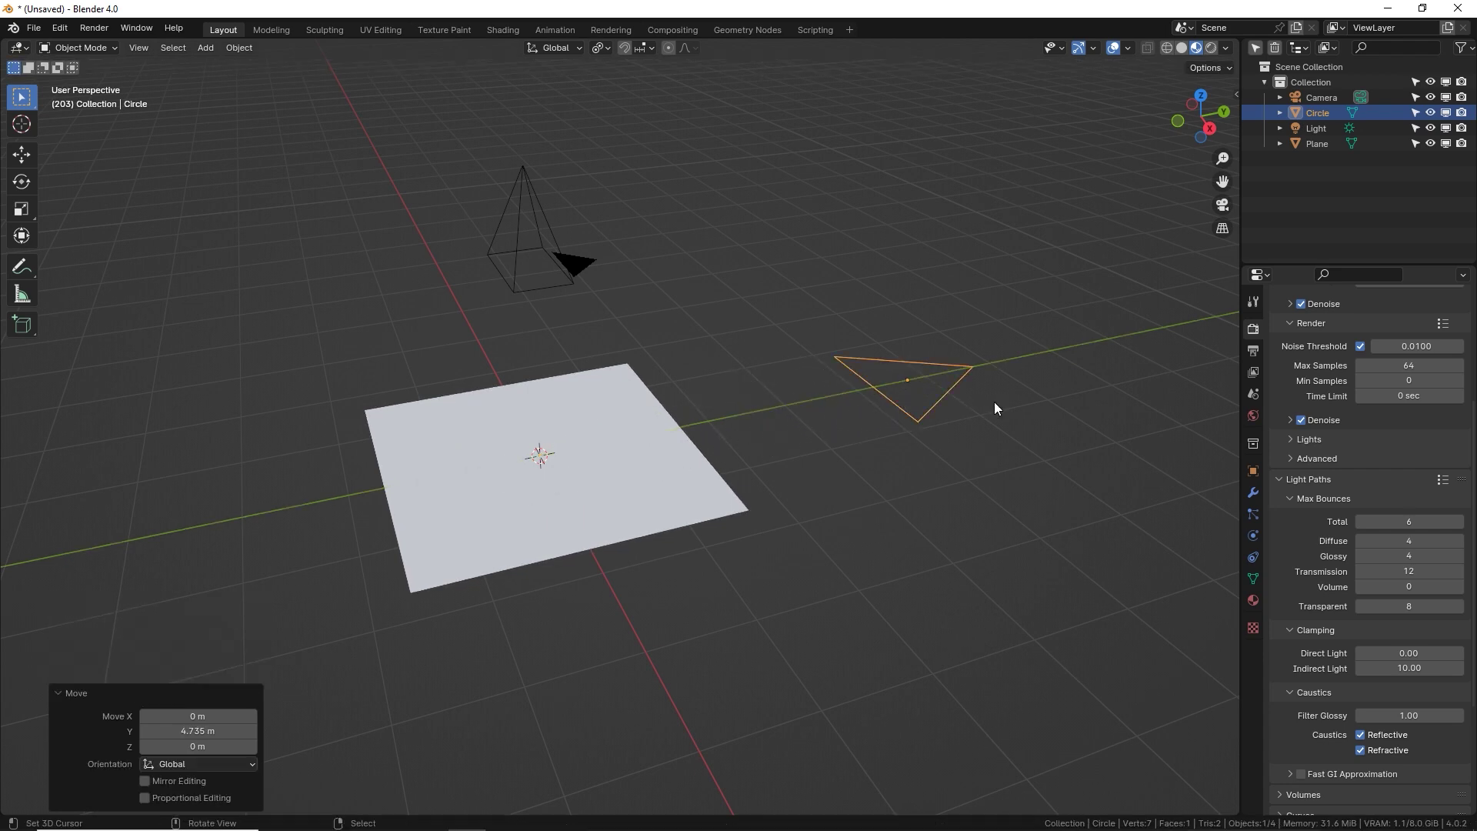
pyautogui.click(1253, 493)
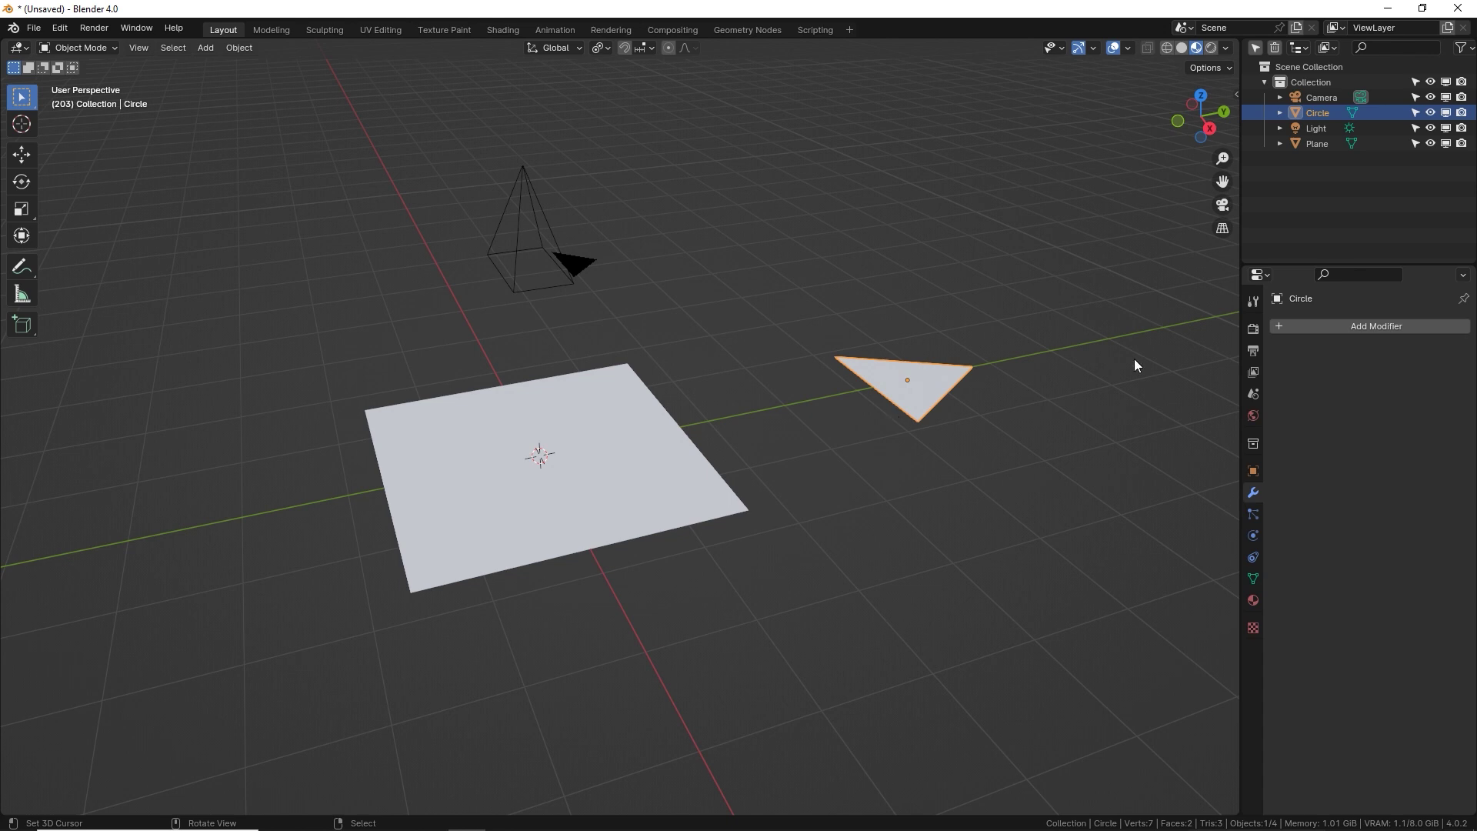
# Step: Add a Wireframe modifier to the triangle with 0.0991 m thickness and Boundary enabled
pyautogui.click(1326, 327)
pyautogui.moveTo(1326, 327)
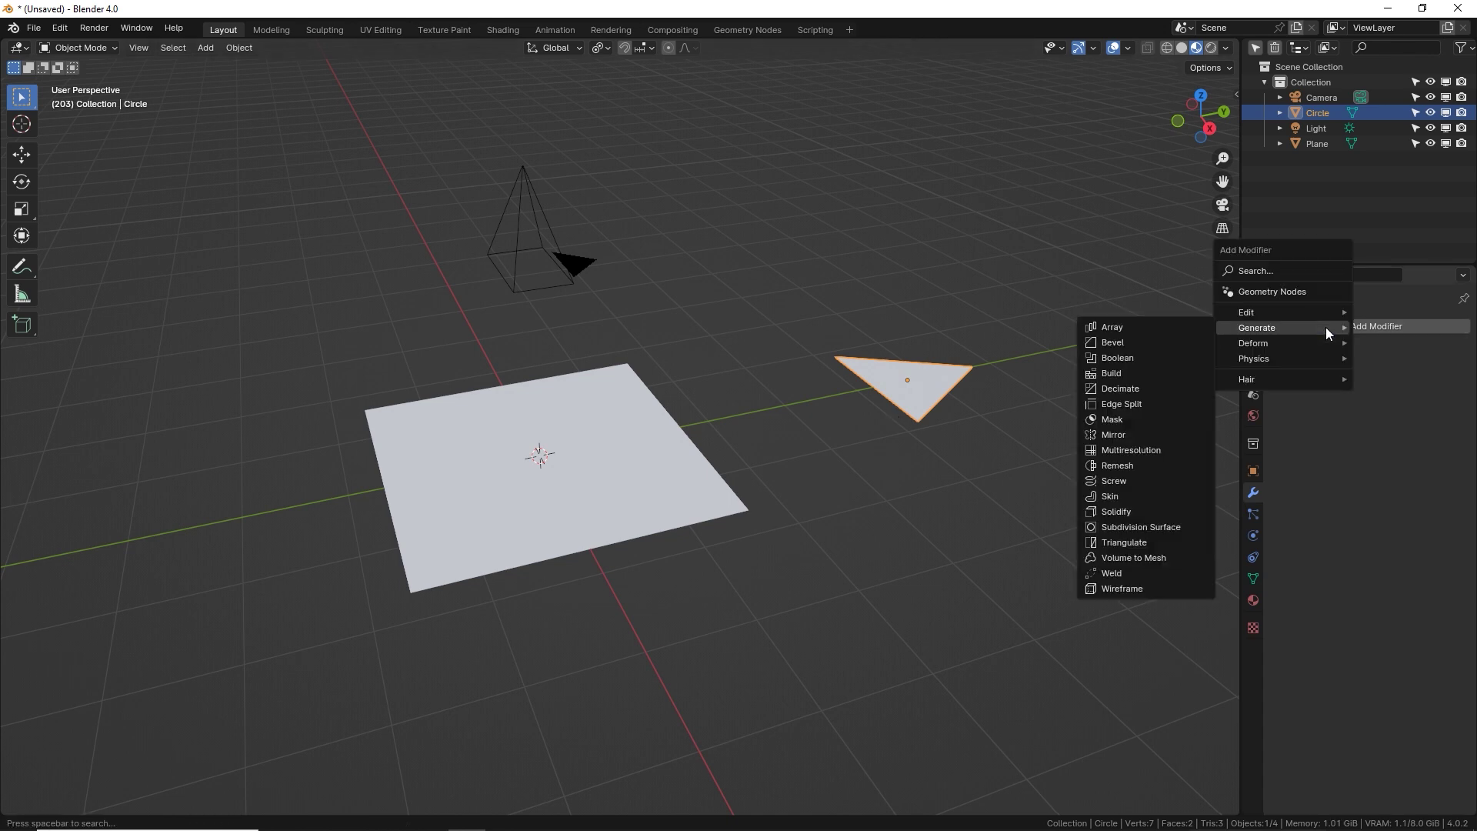
pyautogui.click(1130, 589)
pyautogui.press('KP_Decimal')
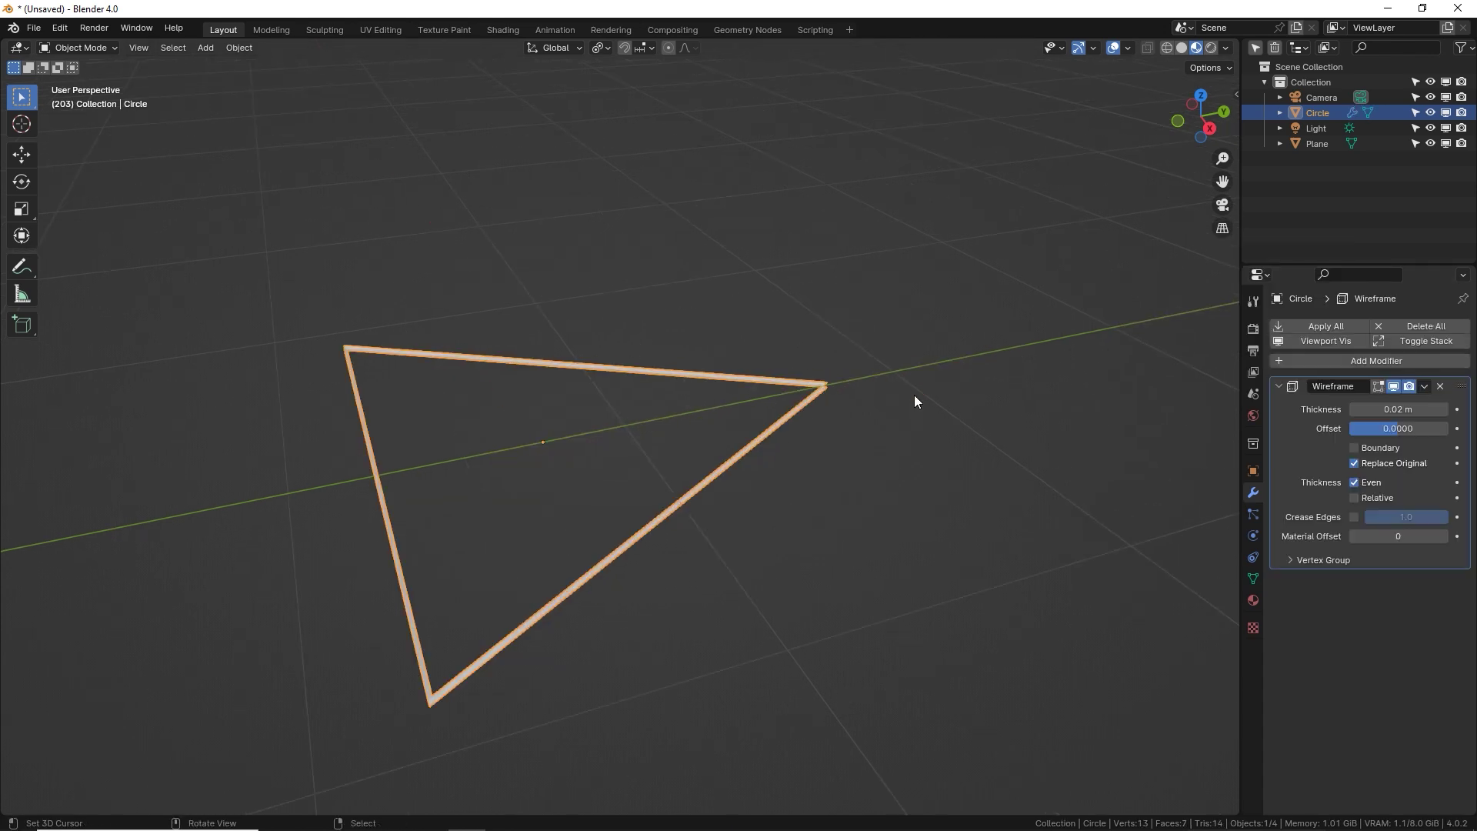
pyautogui.press('KP_7')
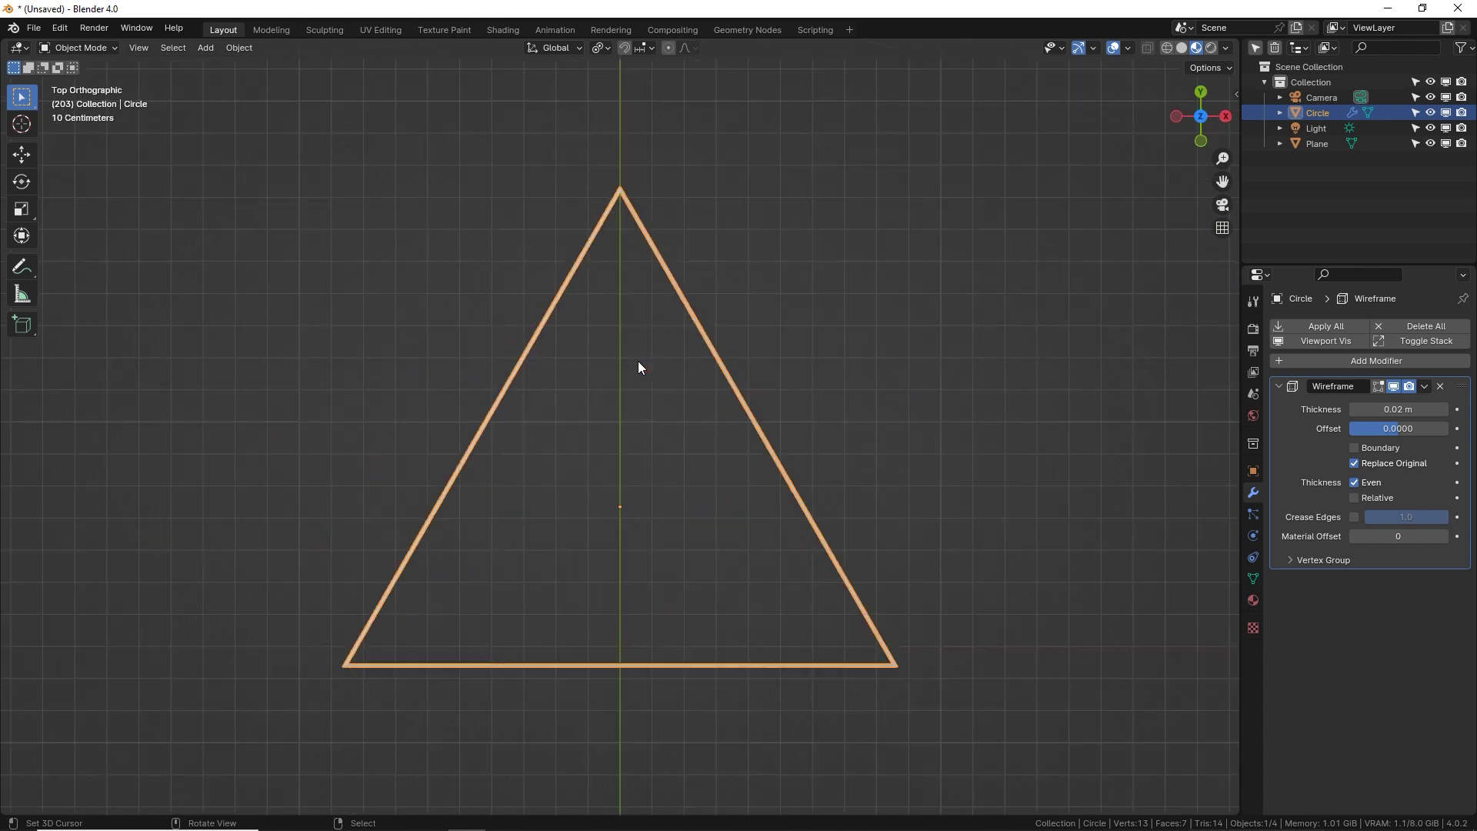
pyautogui.scroll(1, 686, 340)
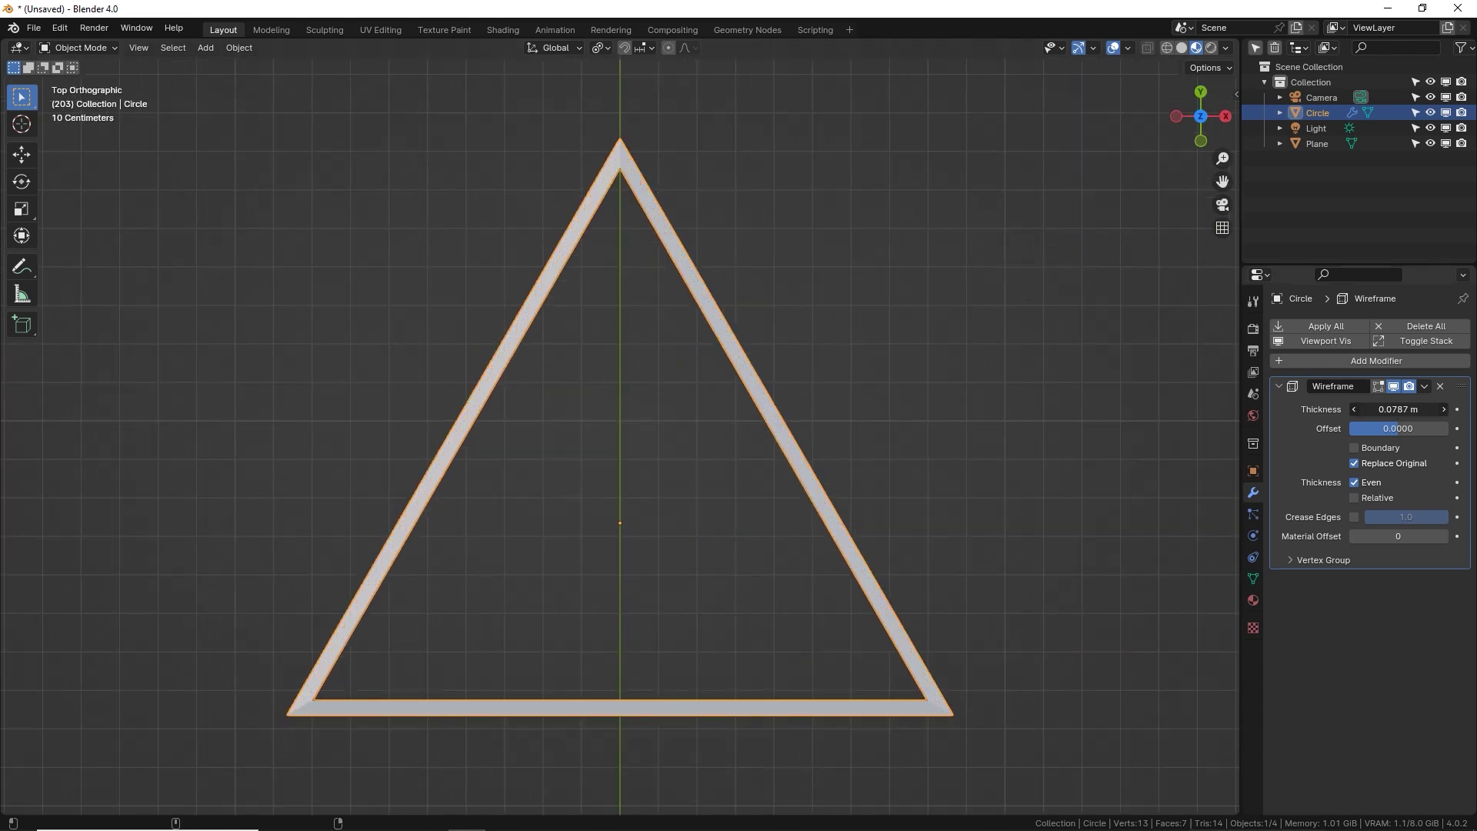
pyautogui.moveTo(1398, 410); pyautogui.dragTo(1415, 409)
pyautogui.click(1362, 449)
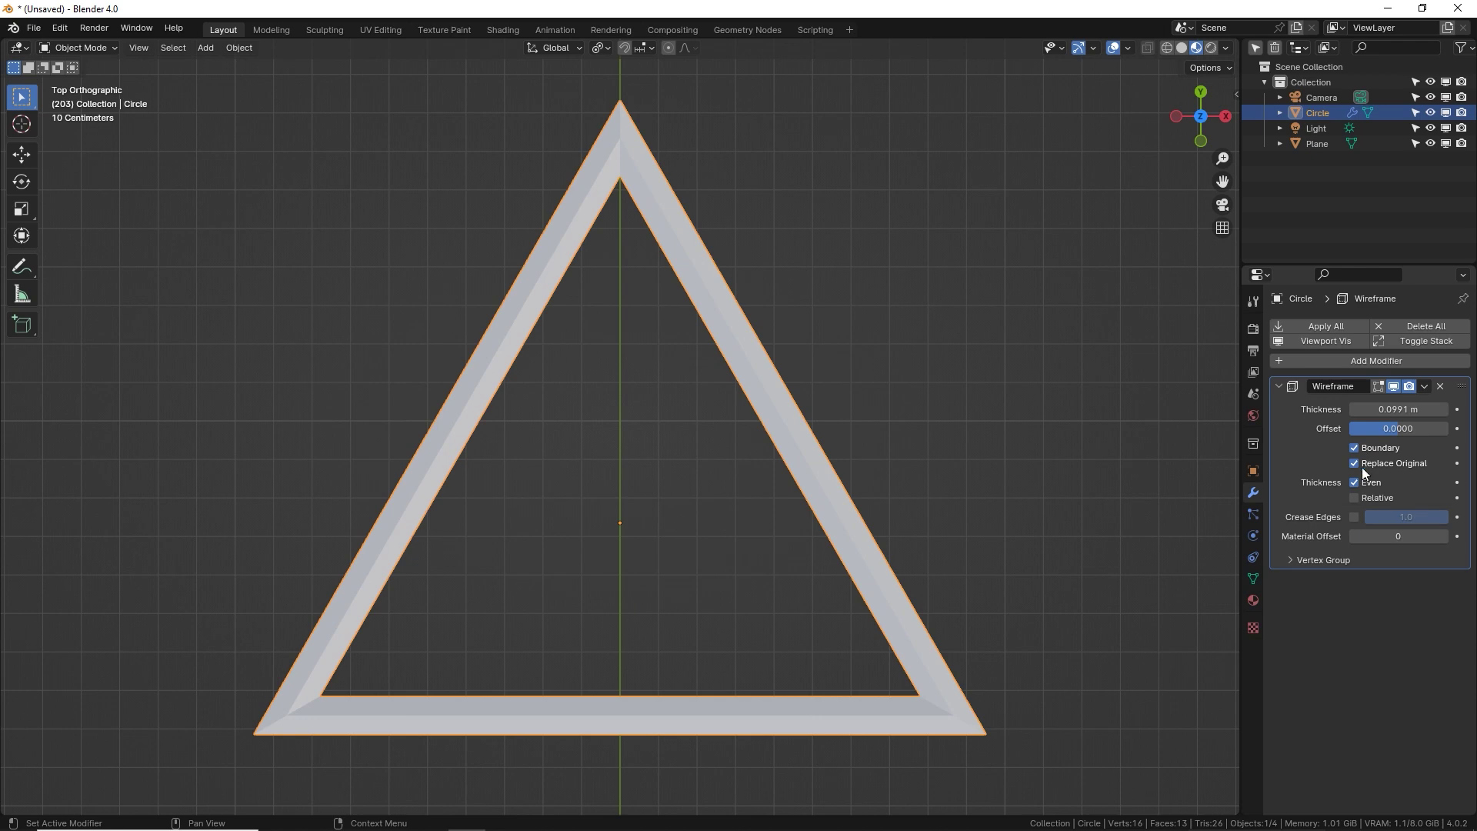
# Step: Create a new material using a bright blue Emission shader at strength 2
pyautogui.moveTo(1227, 554); pyautogui.dragTo(1258, 589, button='middle')
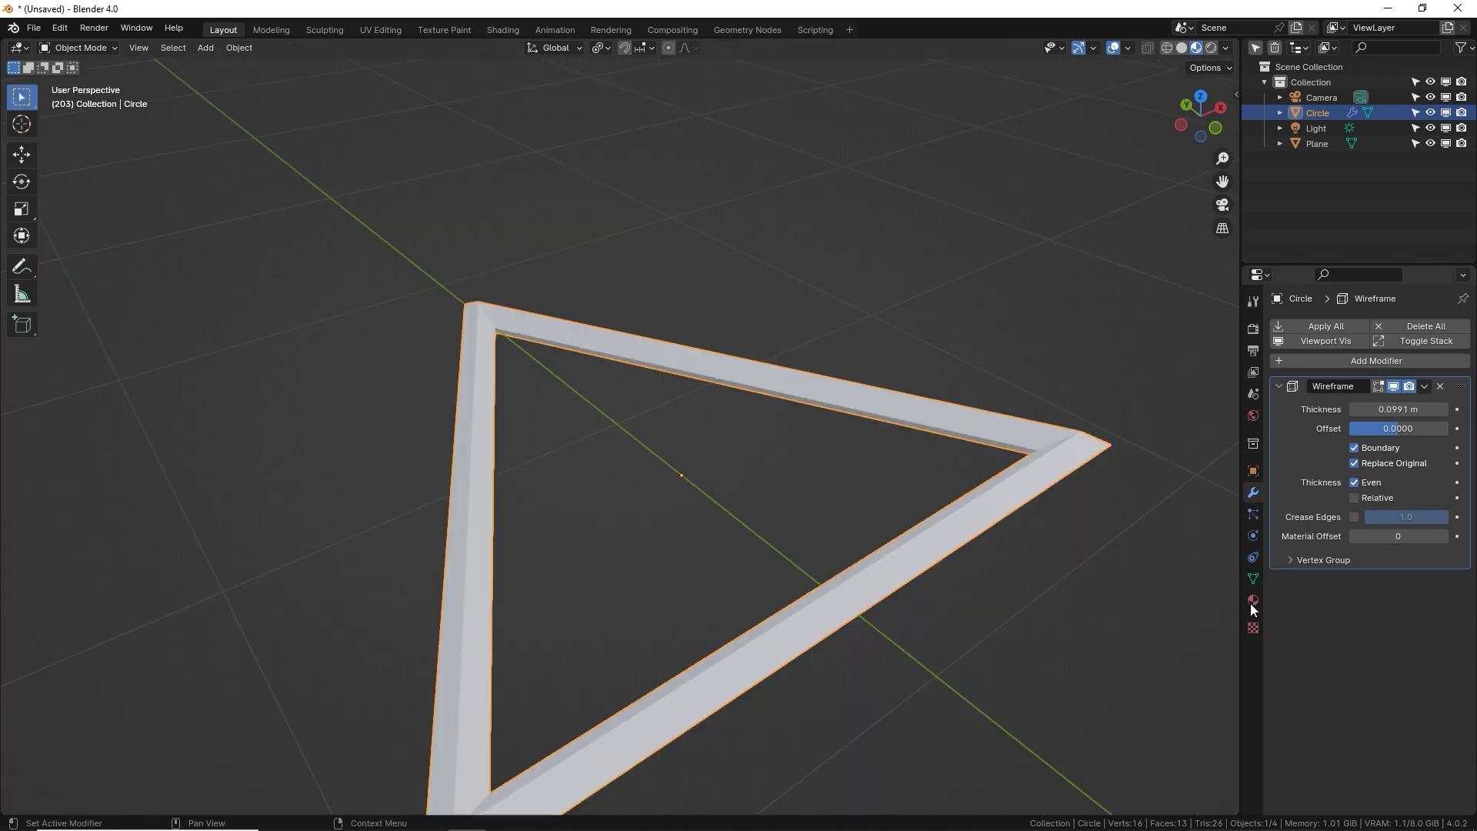
pyautogui.click(1253, 602)
pyautogui.click(1317, 391)
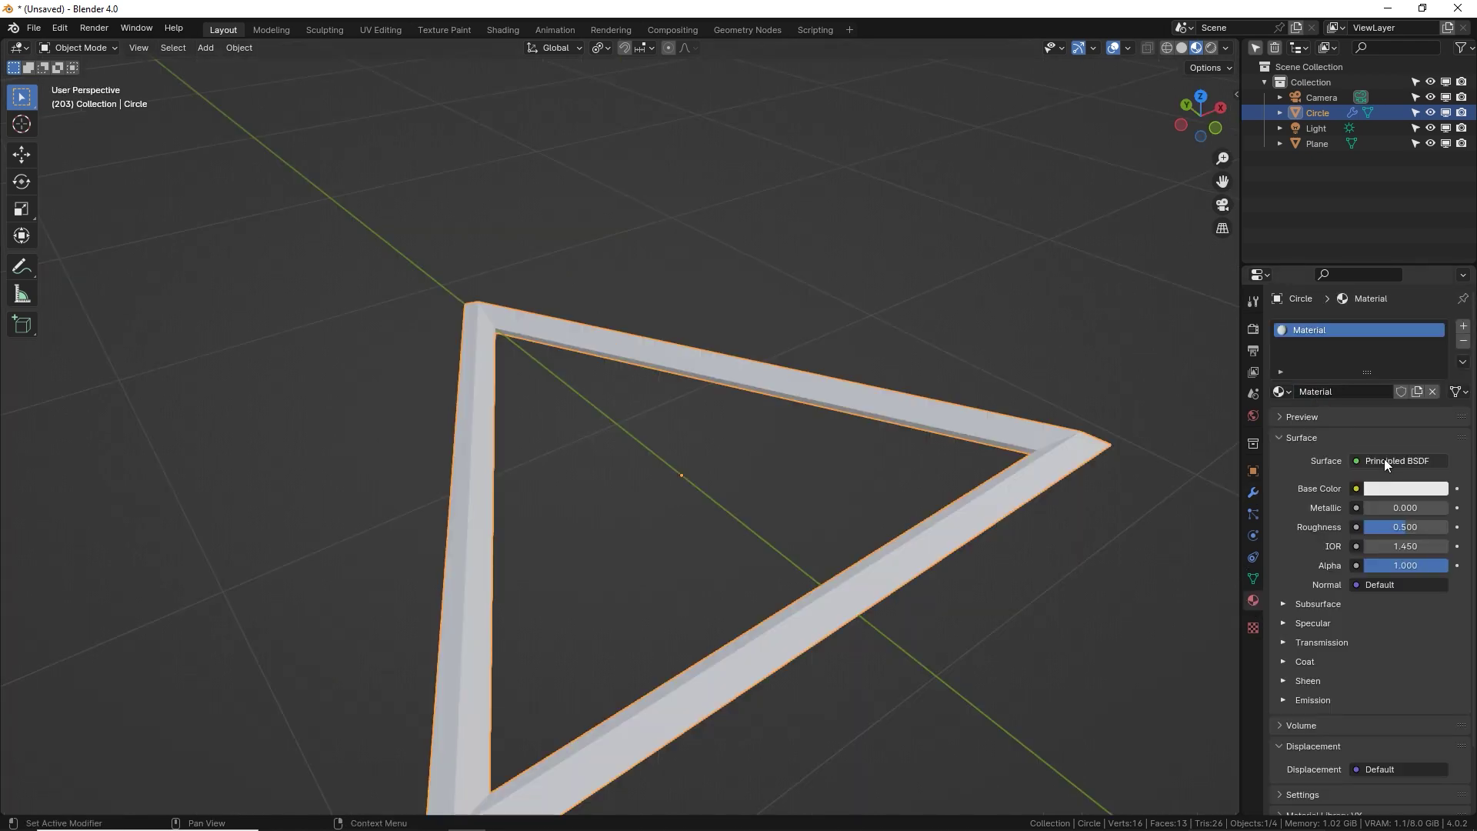
pyautogui.click(1385, 460)
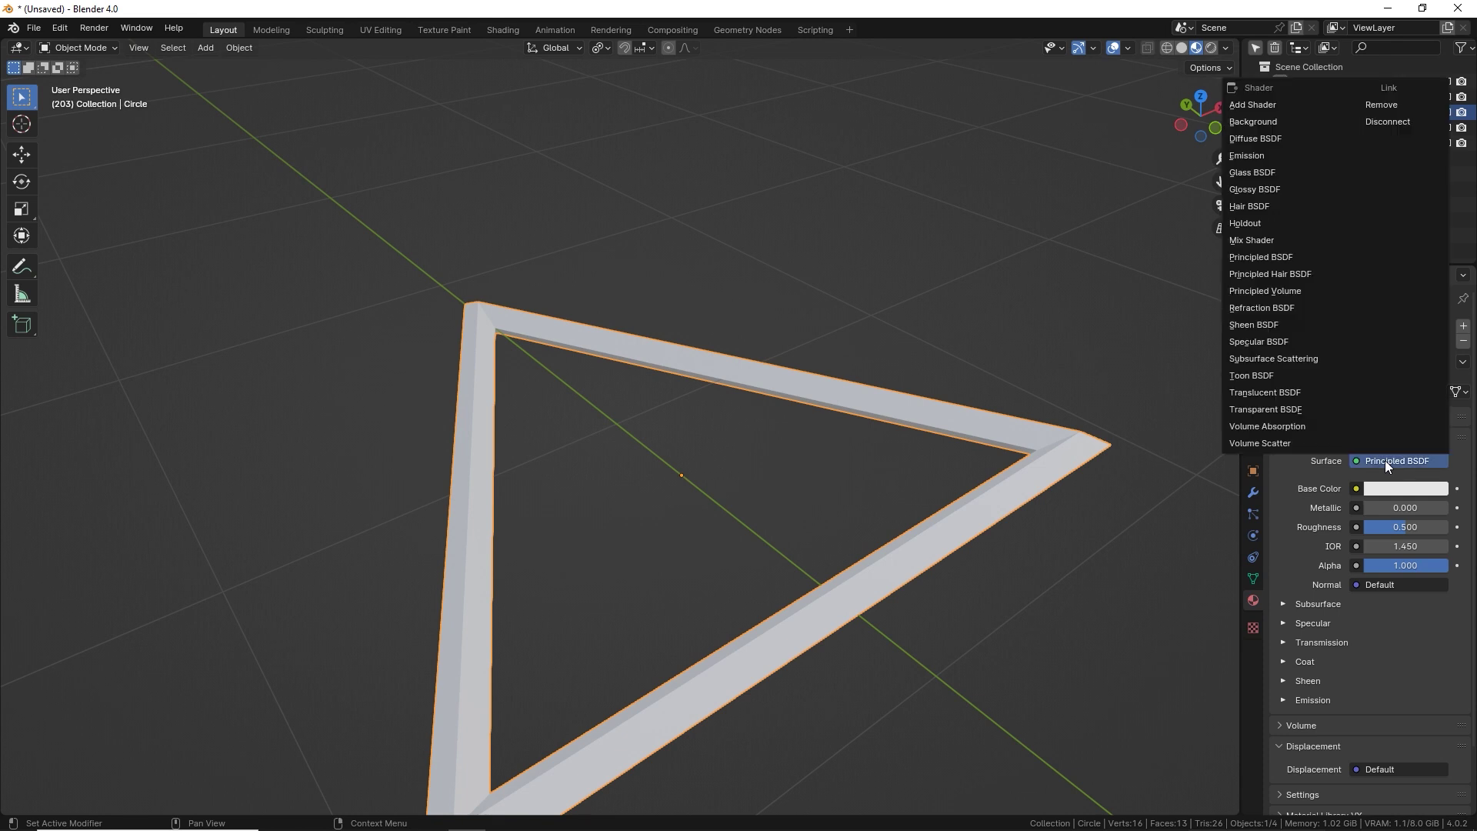
pyautogui.press('e')
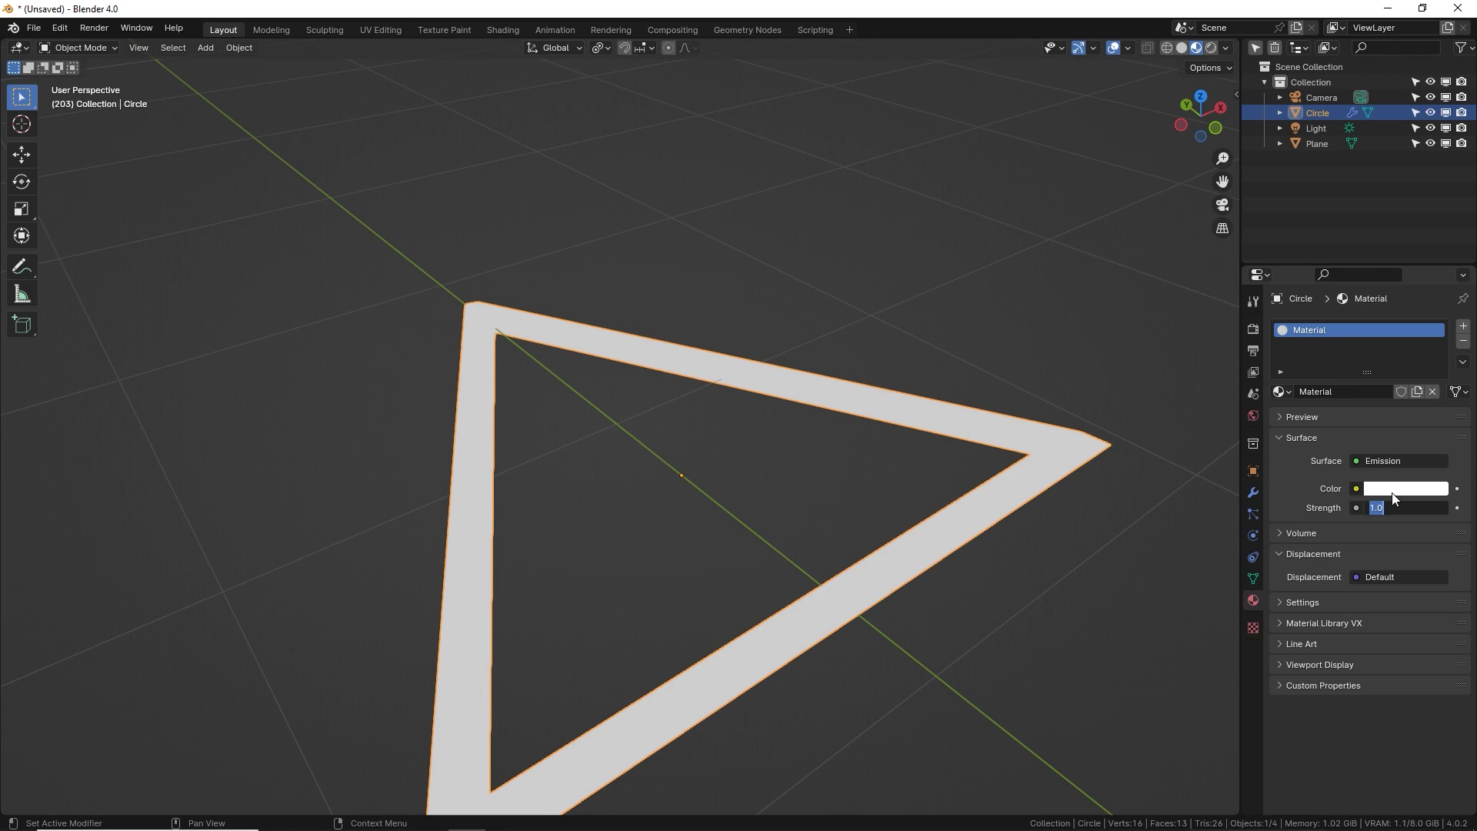
pyautogui.click(1396, 489)
pyautogui.moveTo(1355, 366); pyautogui.dragTo(1393, 257)
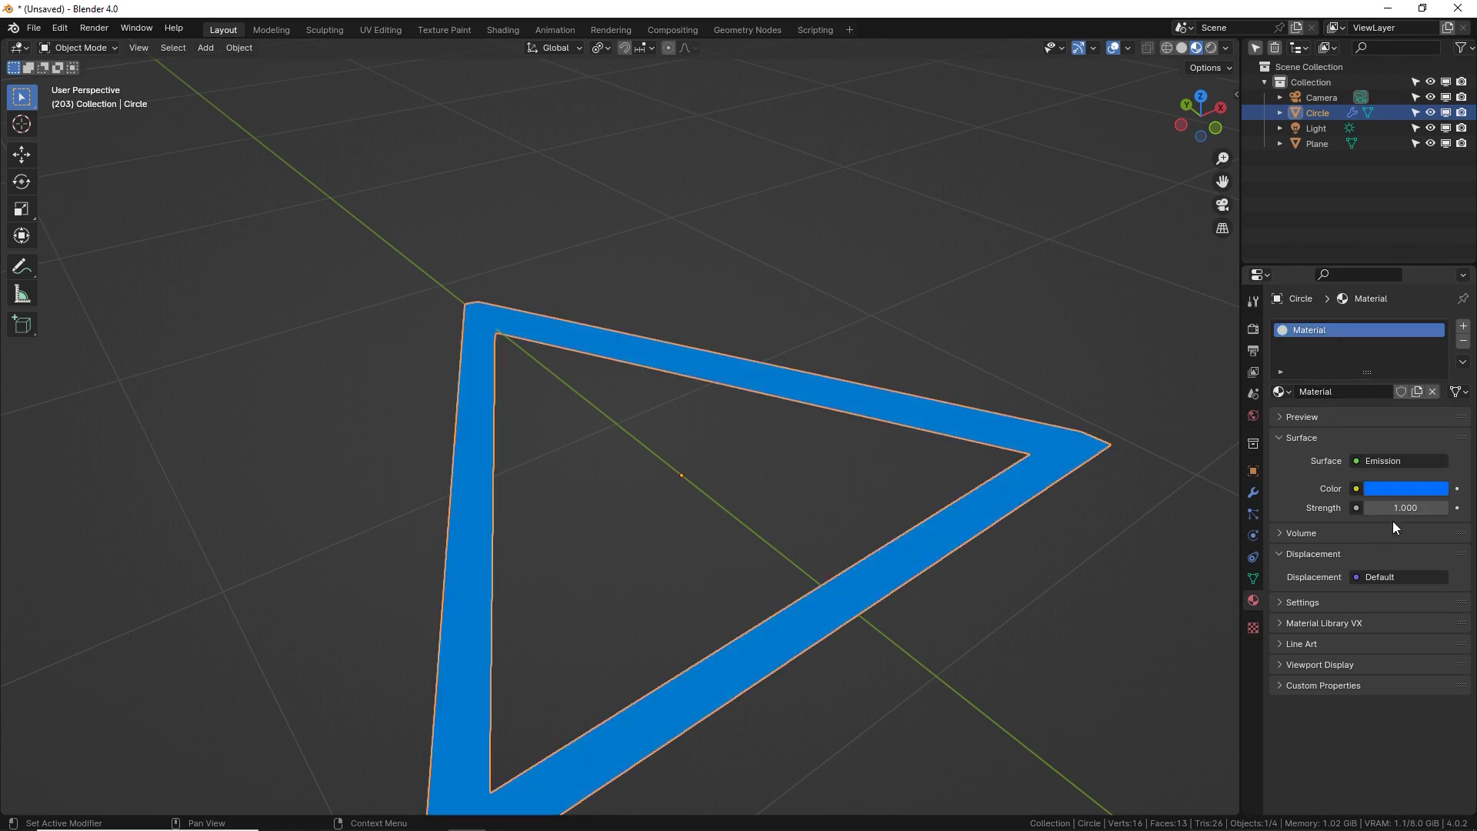
pyautogui.moveTo(1400, 509); pyautogui.dragTo(1401, 509)
# Step: Select the plane and add a particle system to it
pyautogui.press('KP_0')
pyautogui.click(731, 191)
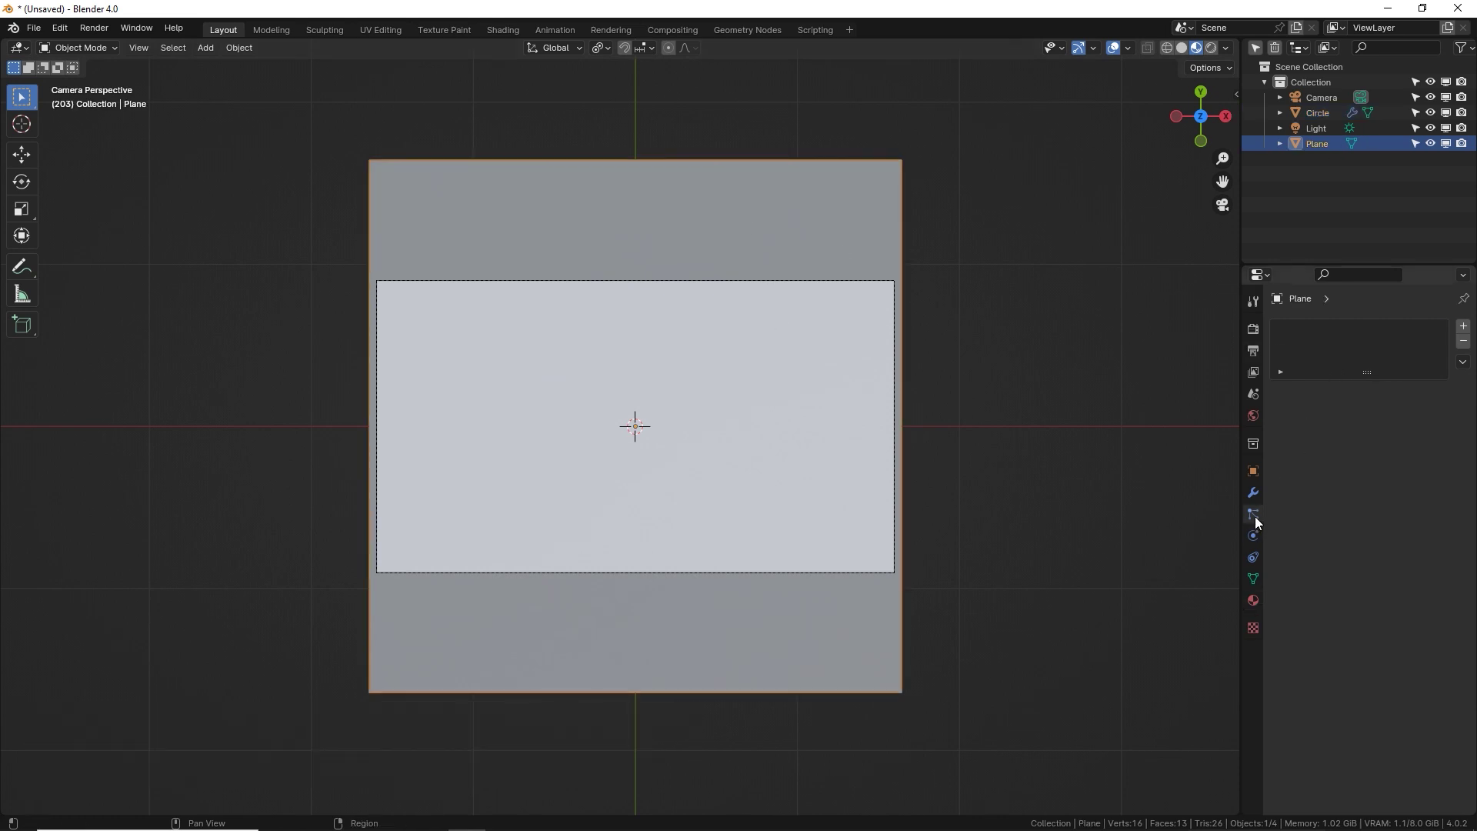
pyautogui.click(1463, 327)
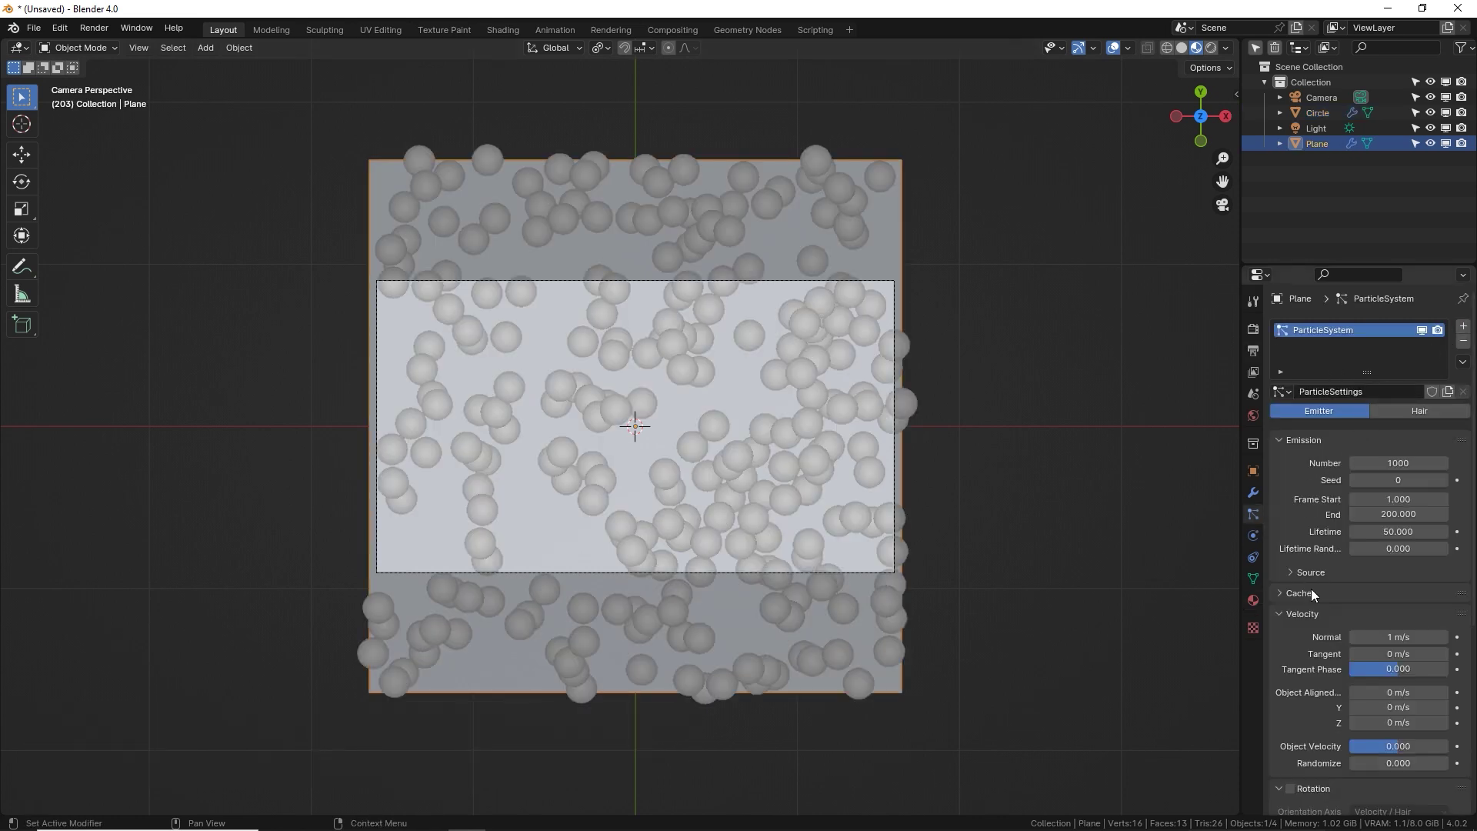
pyautogui.moveTo(1311, 588); pyautogui.dragTo(1326, 304, button='middle')
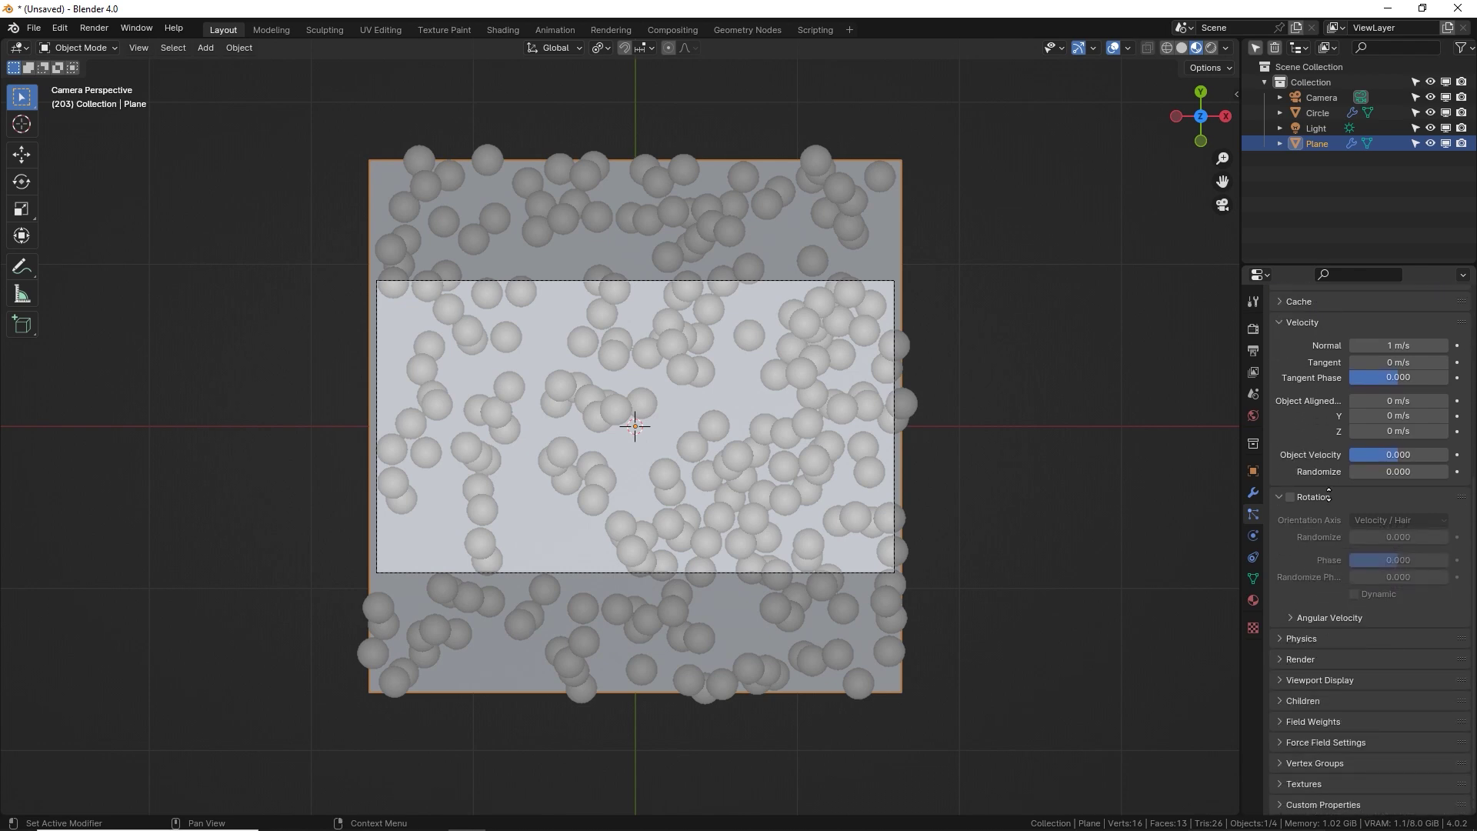
# Step: Render the particles as Object, with Circle as the instance object
pyautogui.click(1288, 666)
pyautogui.scroll(-3, 1338, 607)
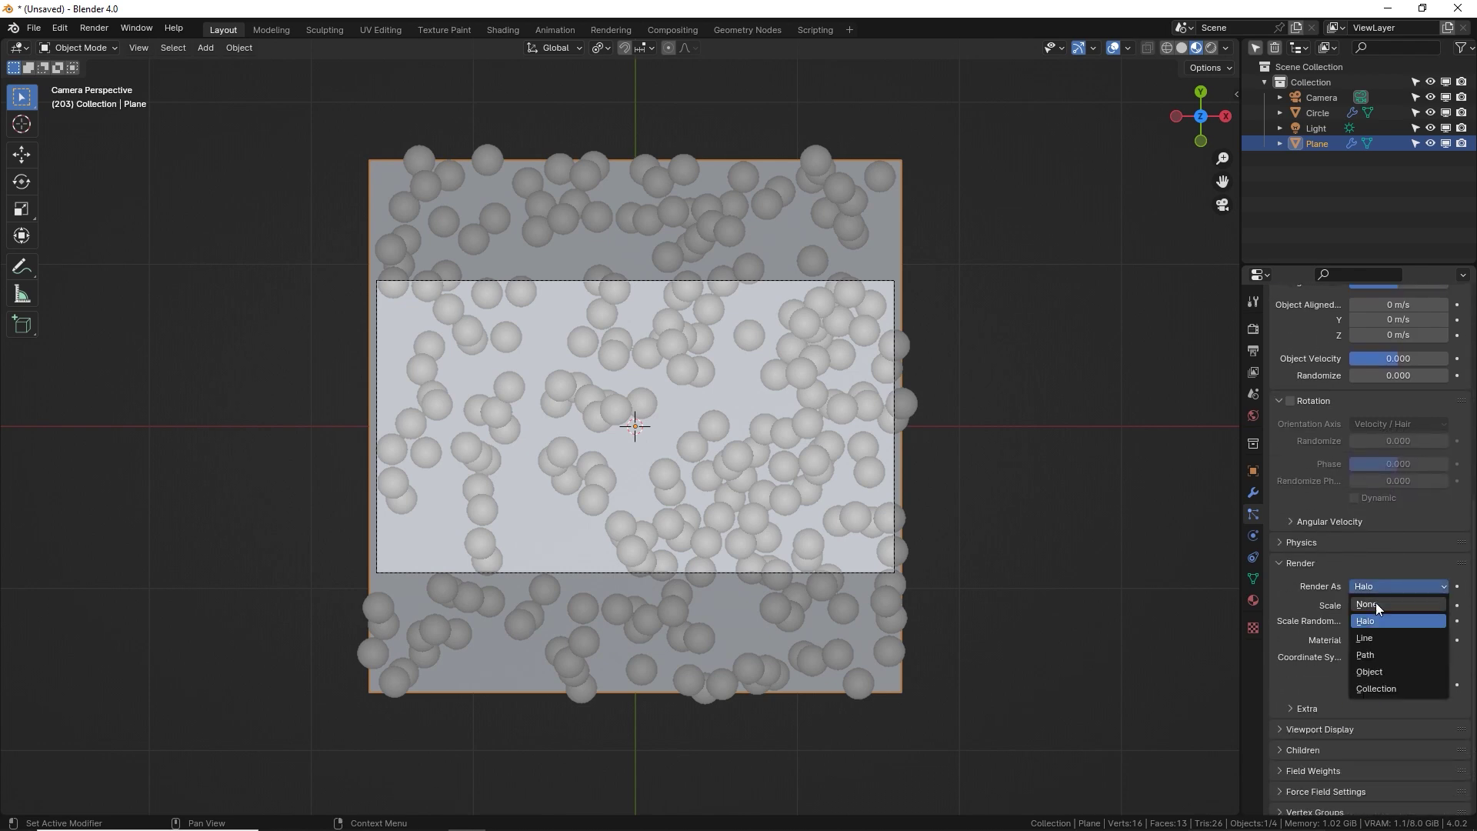
pyautogui.click(1378, 672)
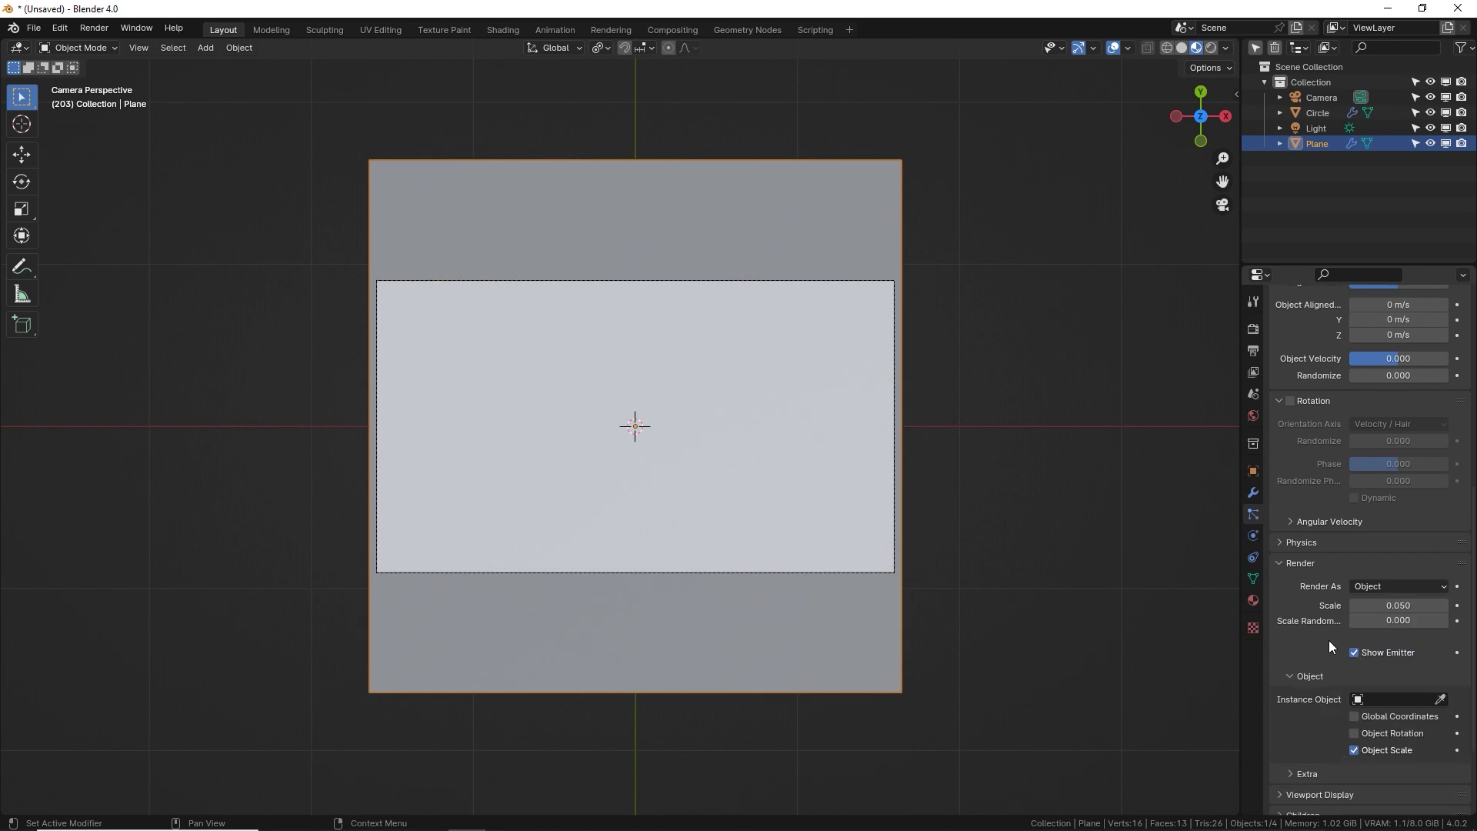
pyautogui.scroll(-1, 1383, 680)
pyautogui.click(1383, 681)
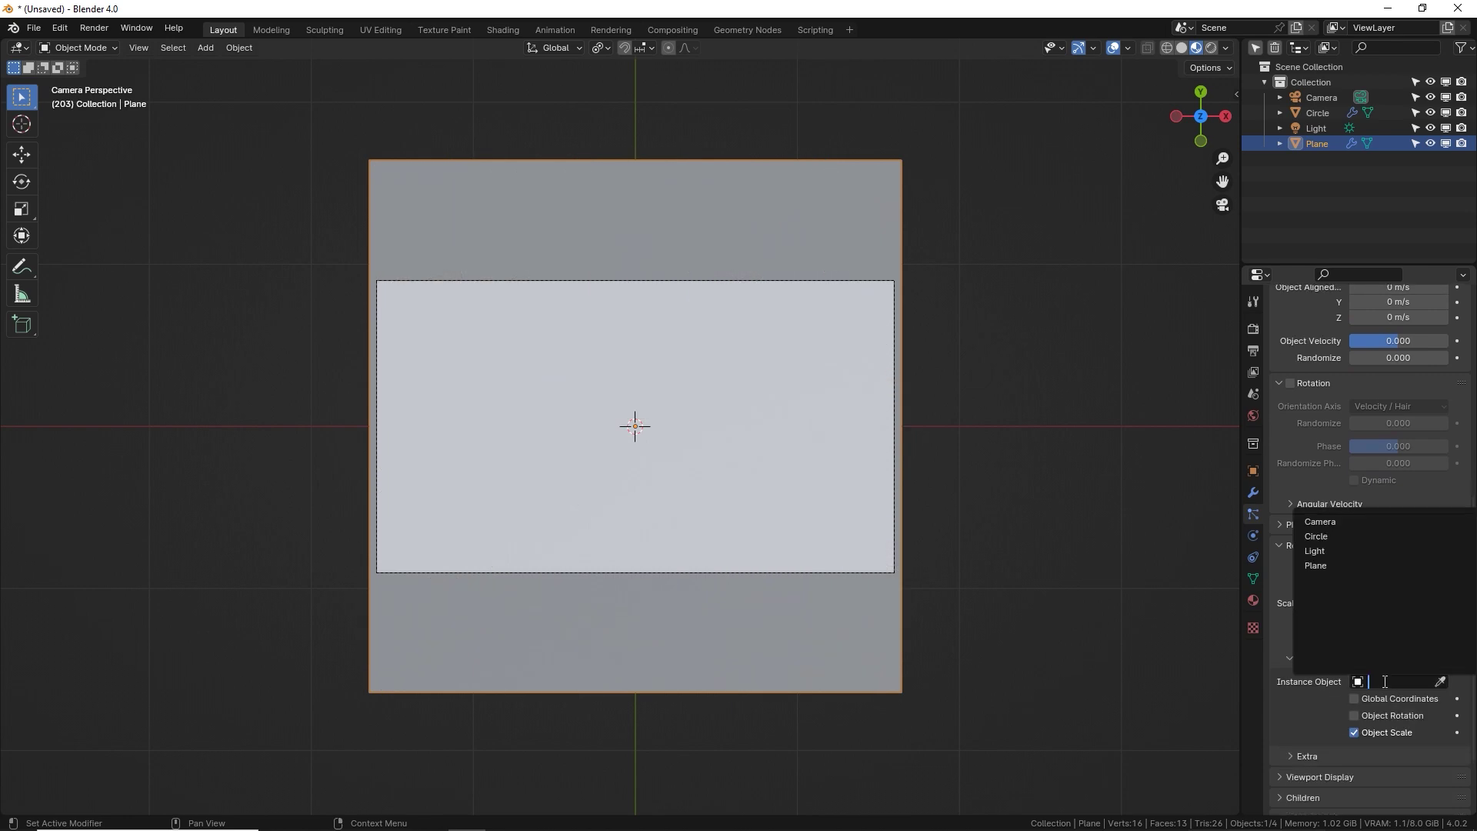
pyautogui.click(1330, 537)
# Step: Orbit around the plane and expand the particle Field Weights settings
pyautogui.moveTo(610, 352); pyautogui.dragTo(747, 367, button='middle')
pyautogui.moveTo(761, 454); pyautogui.dragTo(819, 431, button='middle')
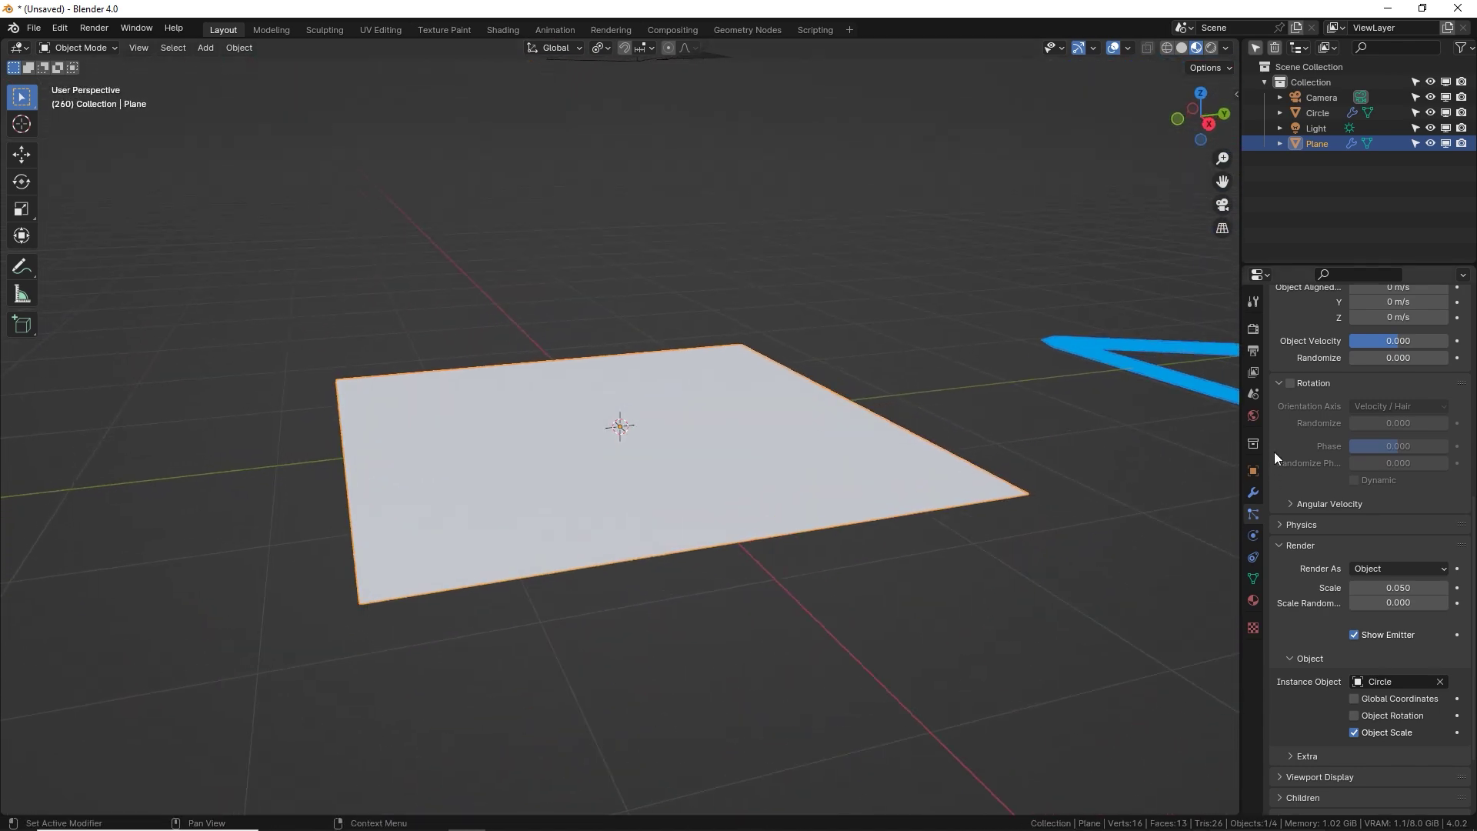
pyautogui.scroll(-3, 1302, 664)
pyautogui.click(1308, 728)
pyautogui.scroll(-6, 1308, 726)
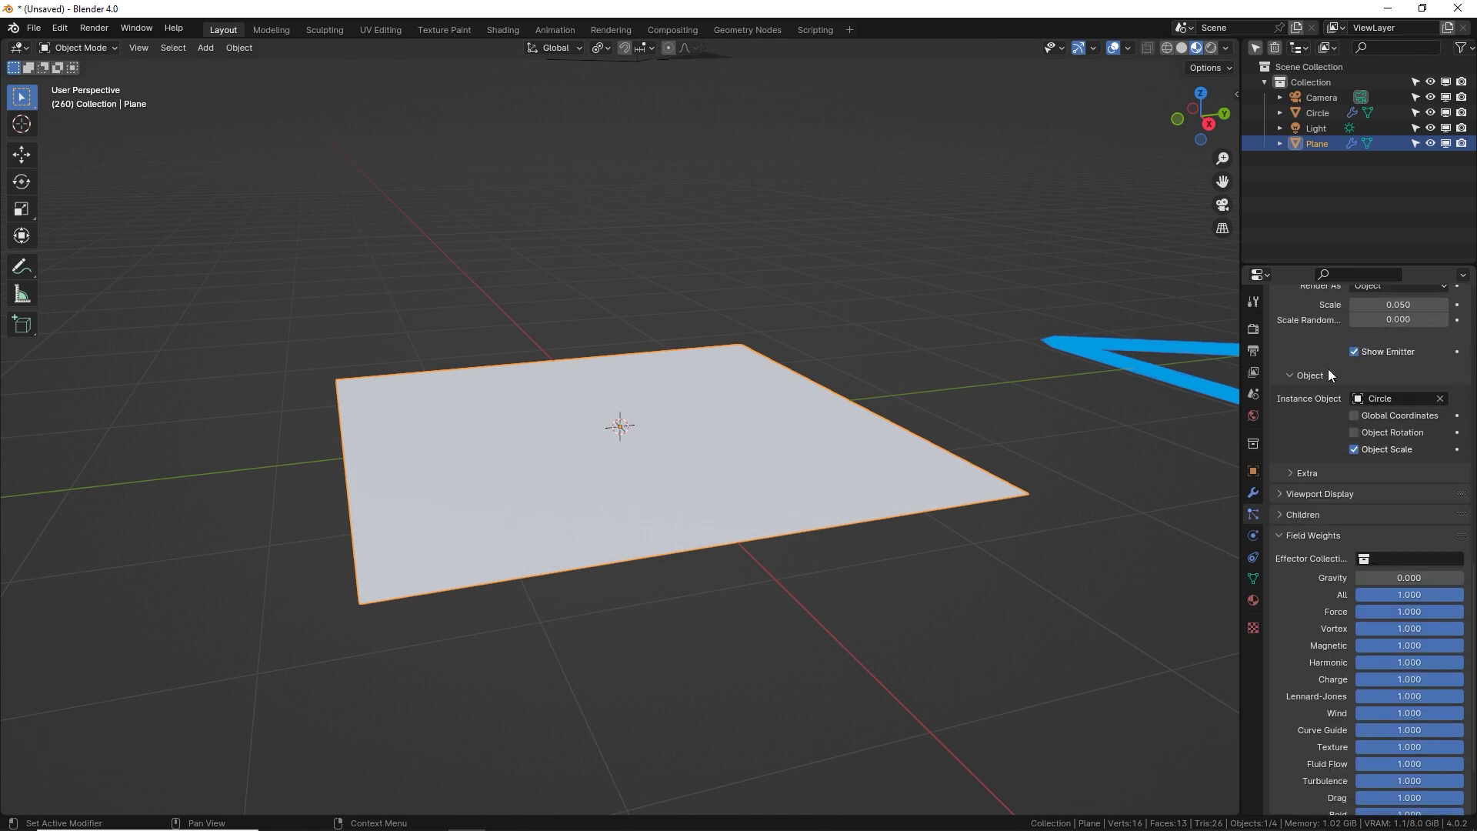
# Step: Set the particle lifetime to 200 and scale the instanced triangles to 0.216
pyautogui.scroll(20, 1323, 367)
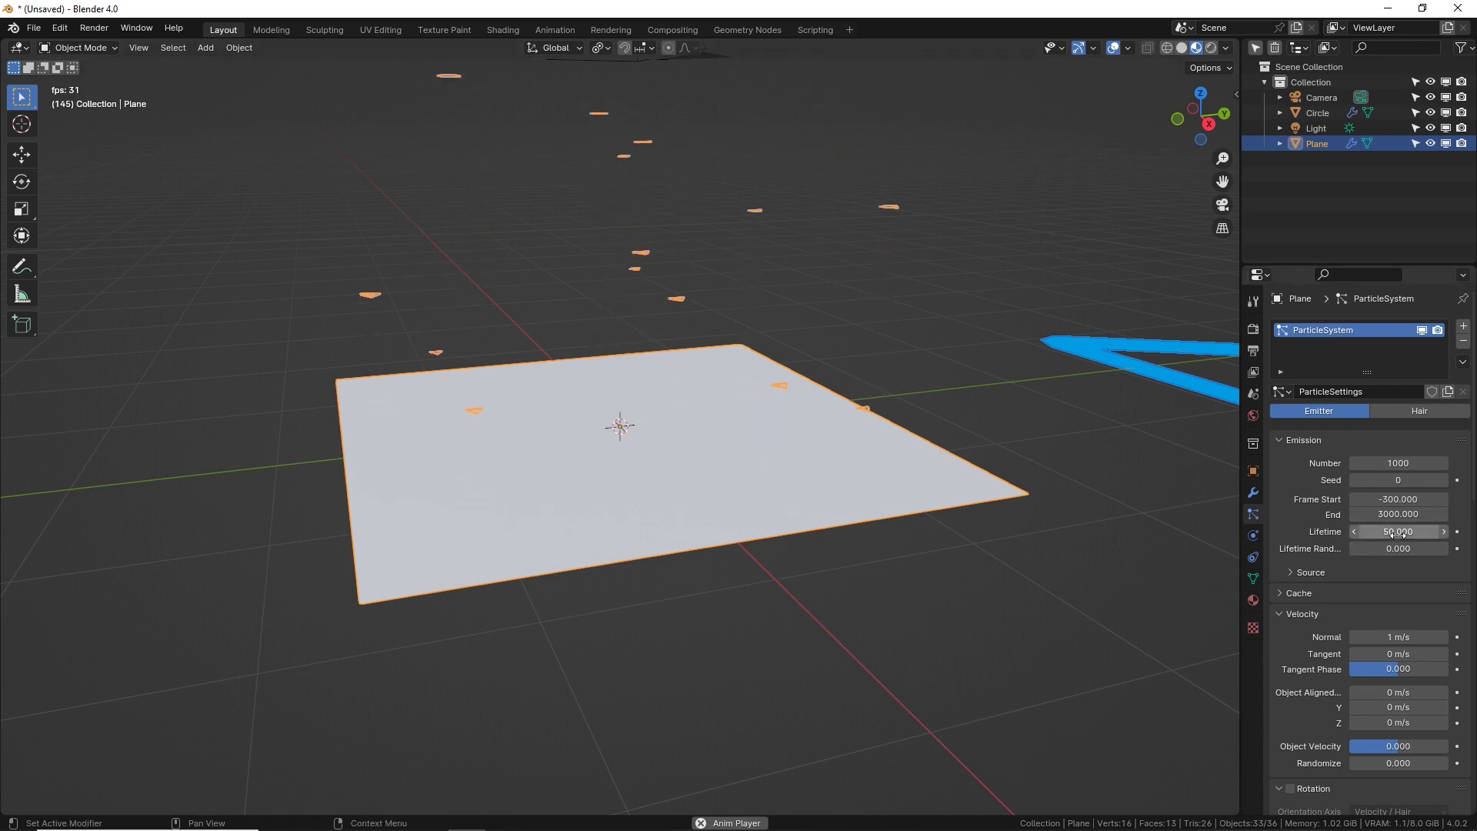
pyautogui.scroll(-5, 887, 440)
pyautogui.moveTo(843, 460); pyautogui.dragTo(770, 469, button='middle')
pyautogui.scroll(4, 796, 482)
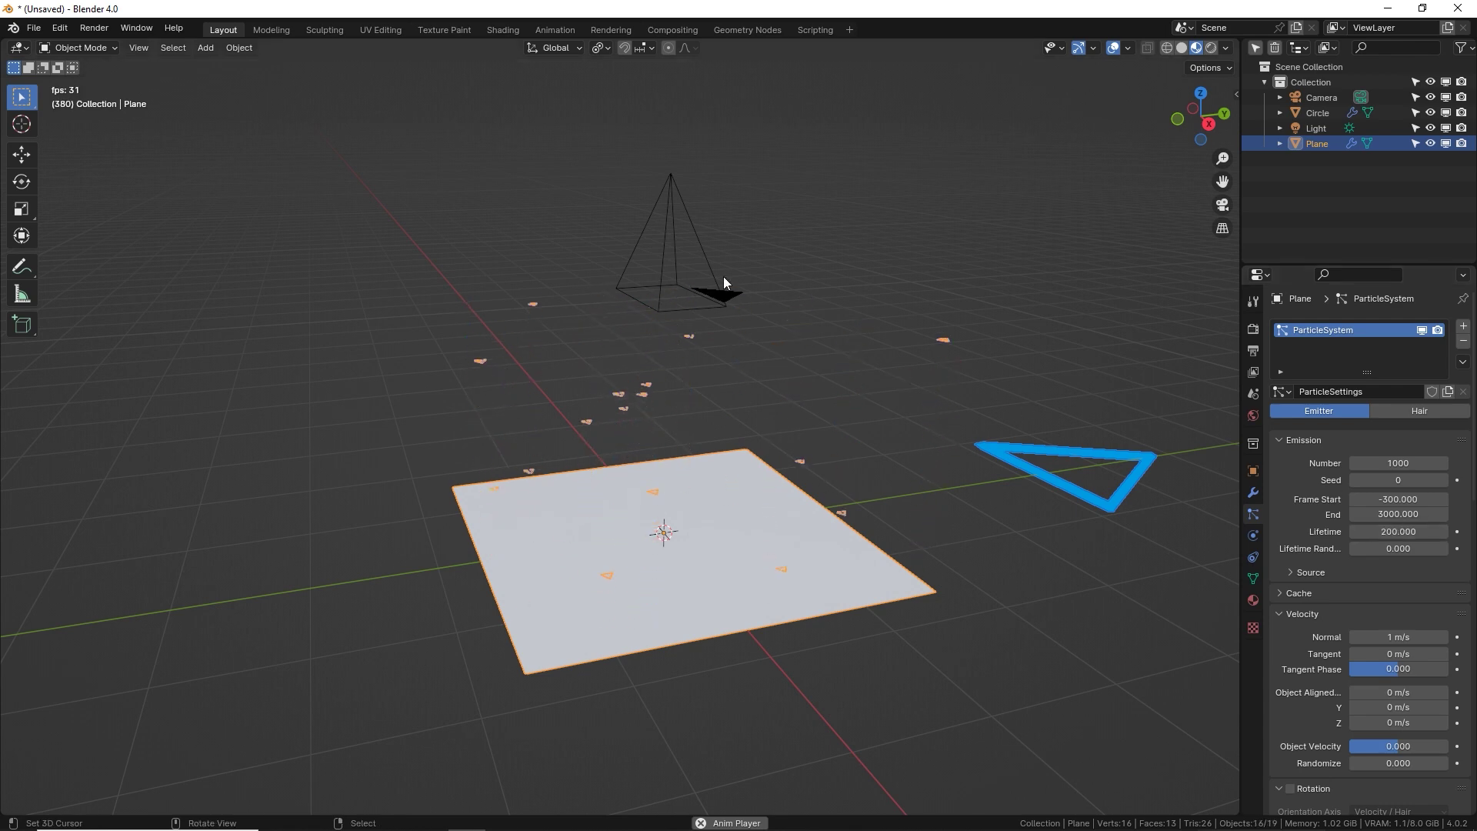
pyautogui.scroll(-10, 1343, 408)
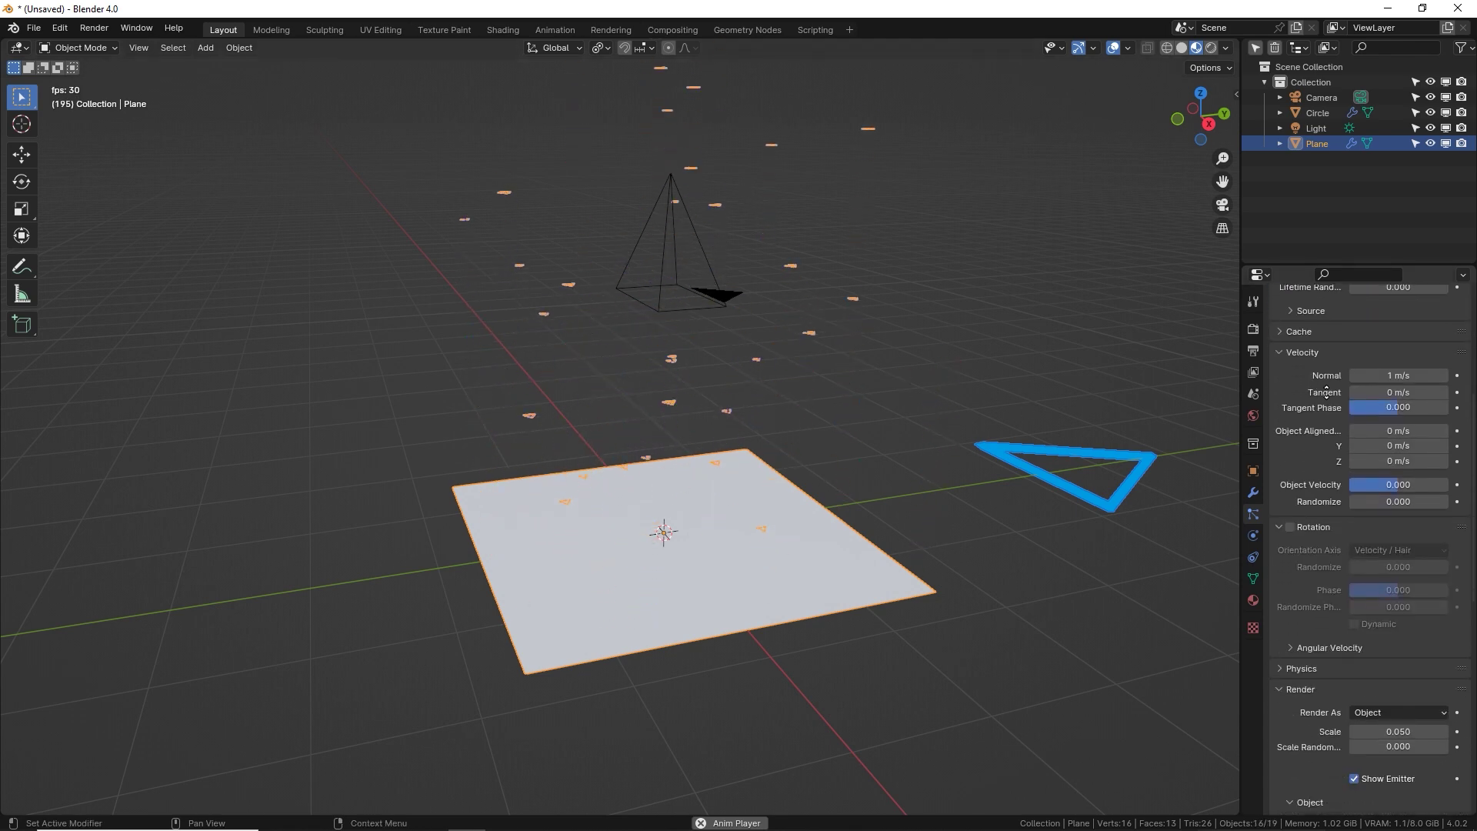
pyautogui.scroll(-2, 1306, 611)
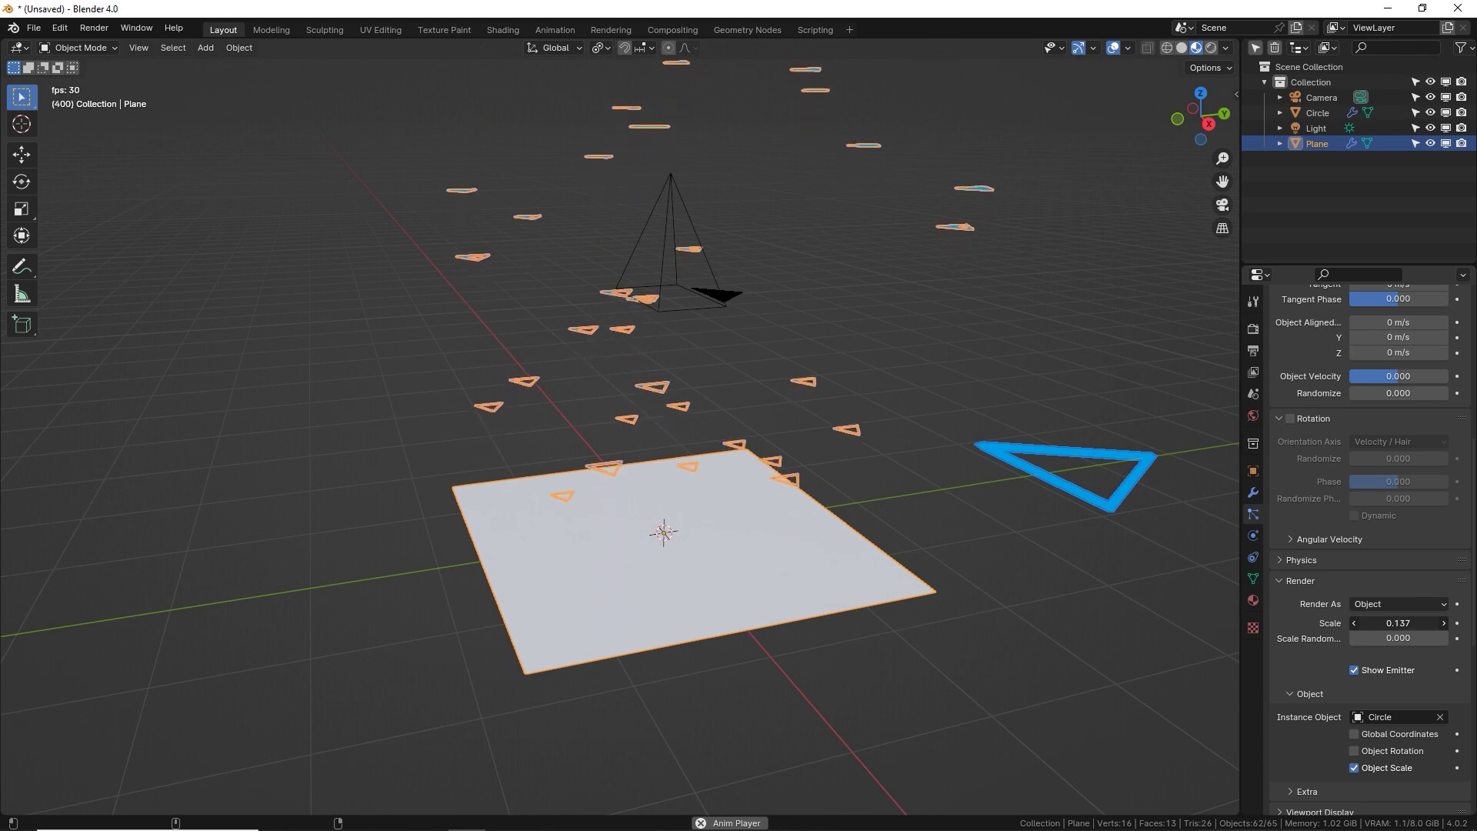
pyautogui.moveTo(1399, 624); pyautogui.dragTo(1408, 624)
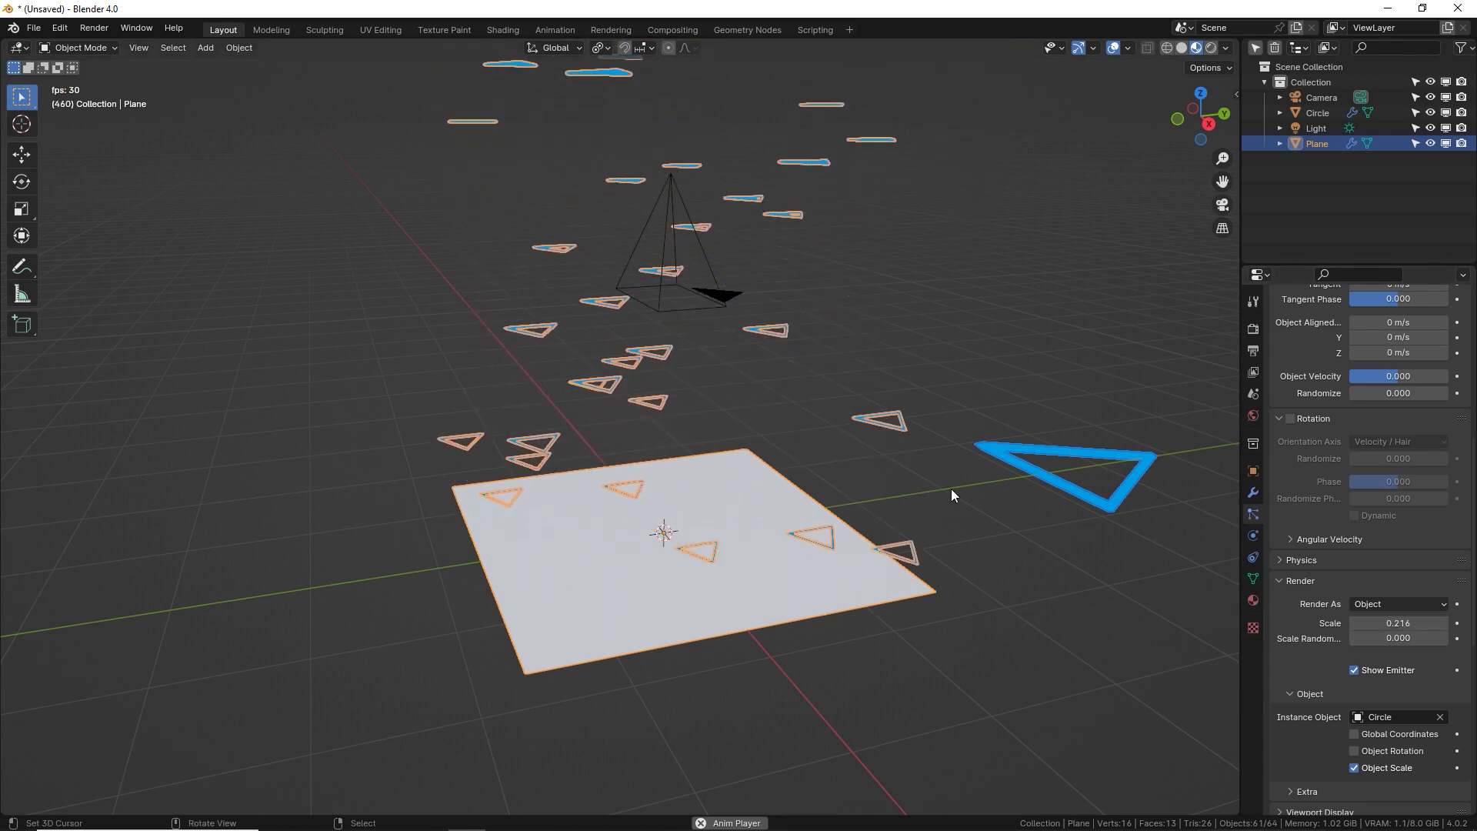
# Step: Enable particle rotation with Global X orientation and phase randomize 2.000
pyautogui.press('KP_0')
pyautogui.scroll(3, 553, 419)
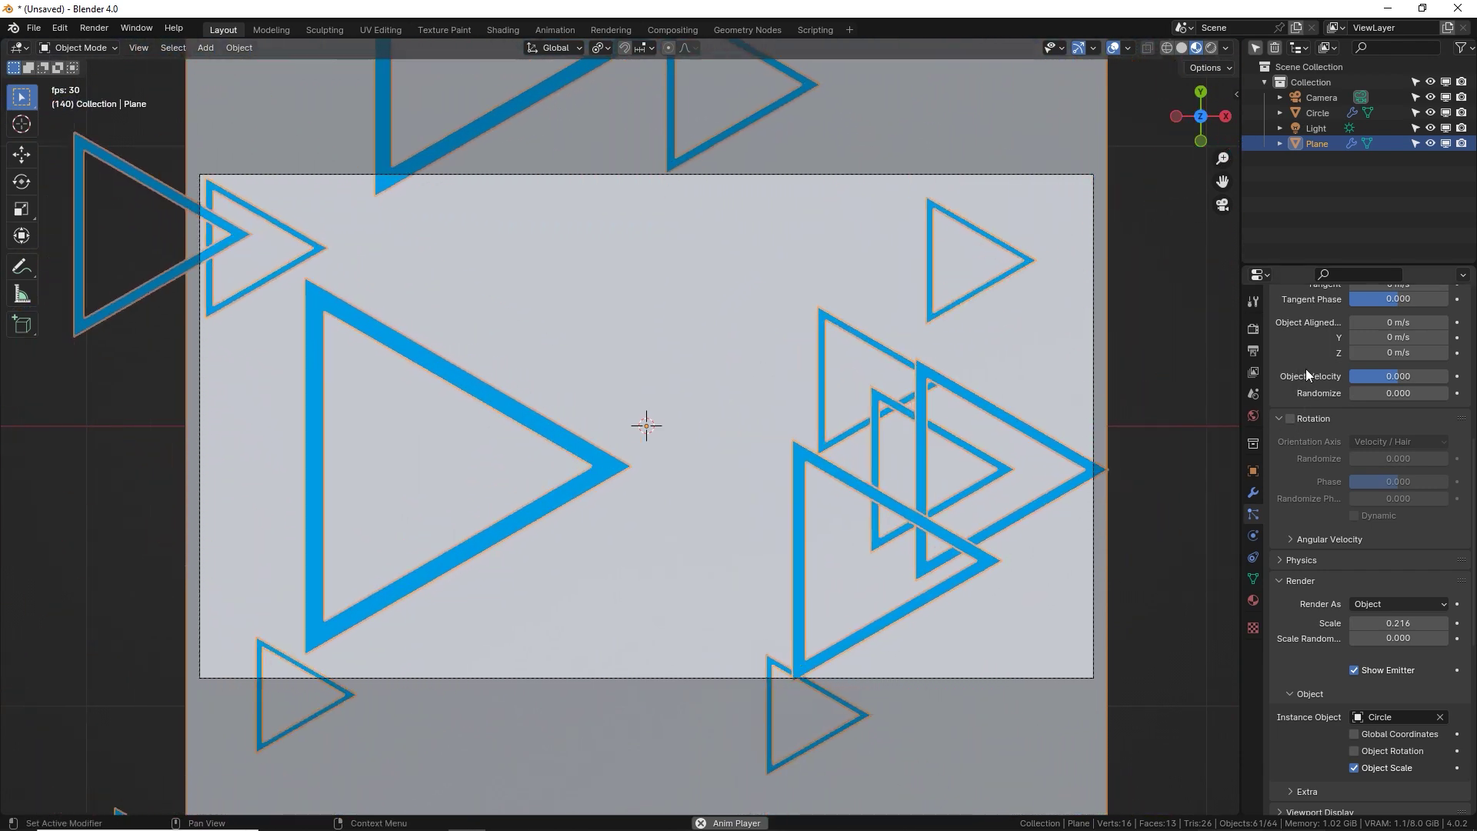
pyautogui.click(1290, 418)
pyautogui.scroll(2, 1354, 461)
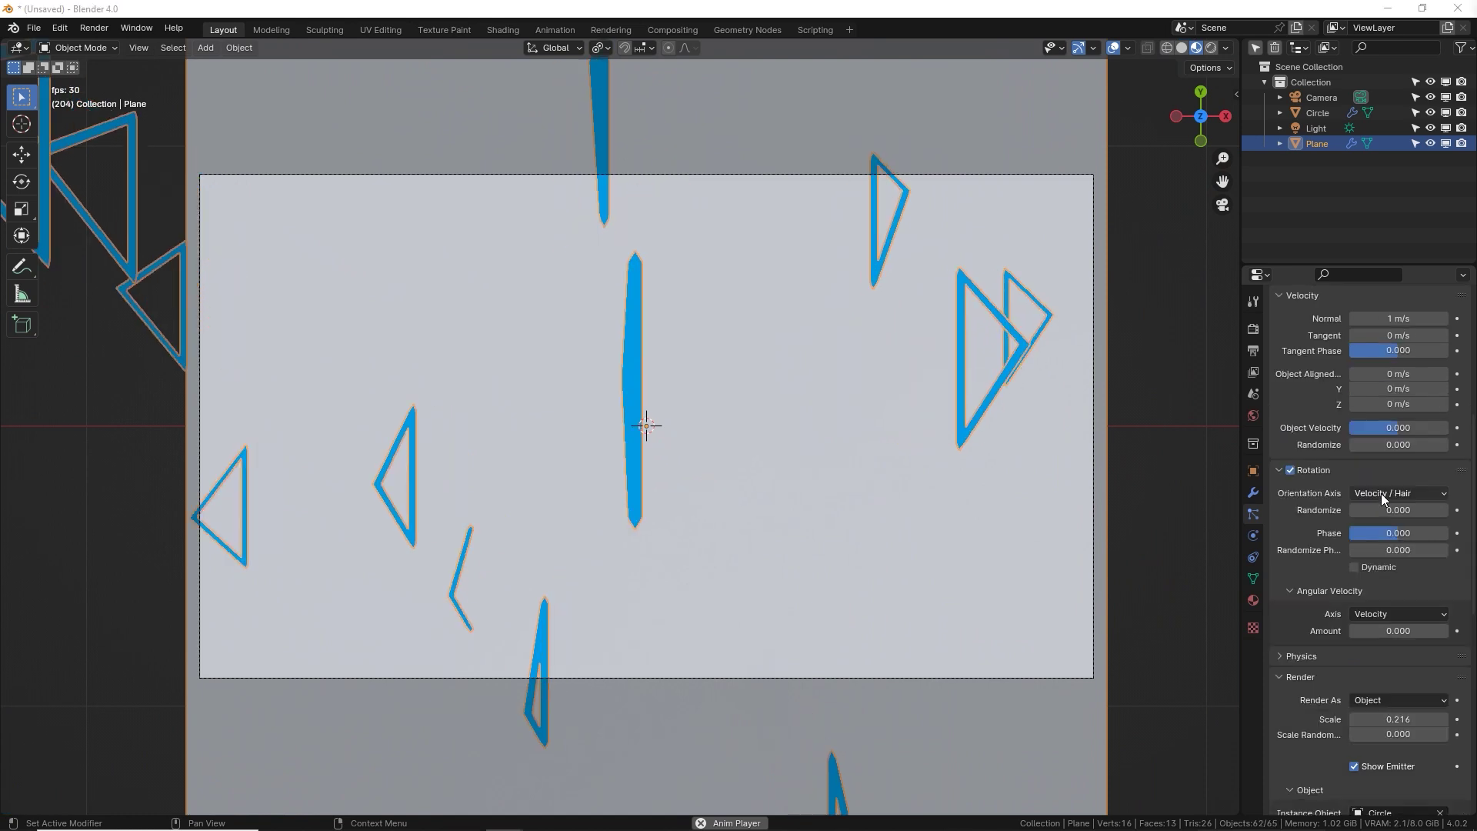
pyautogui.click(1381, 493)
pyautogui.click(1378, 580)
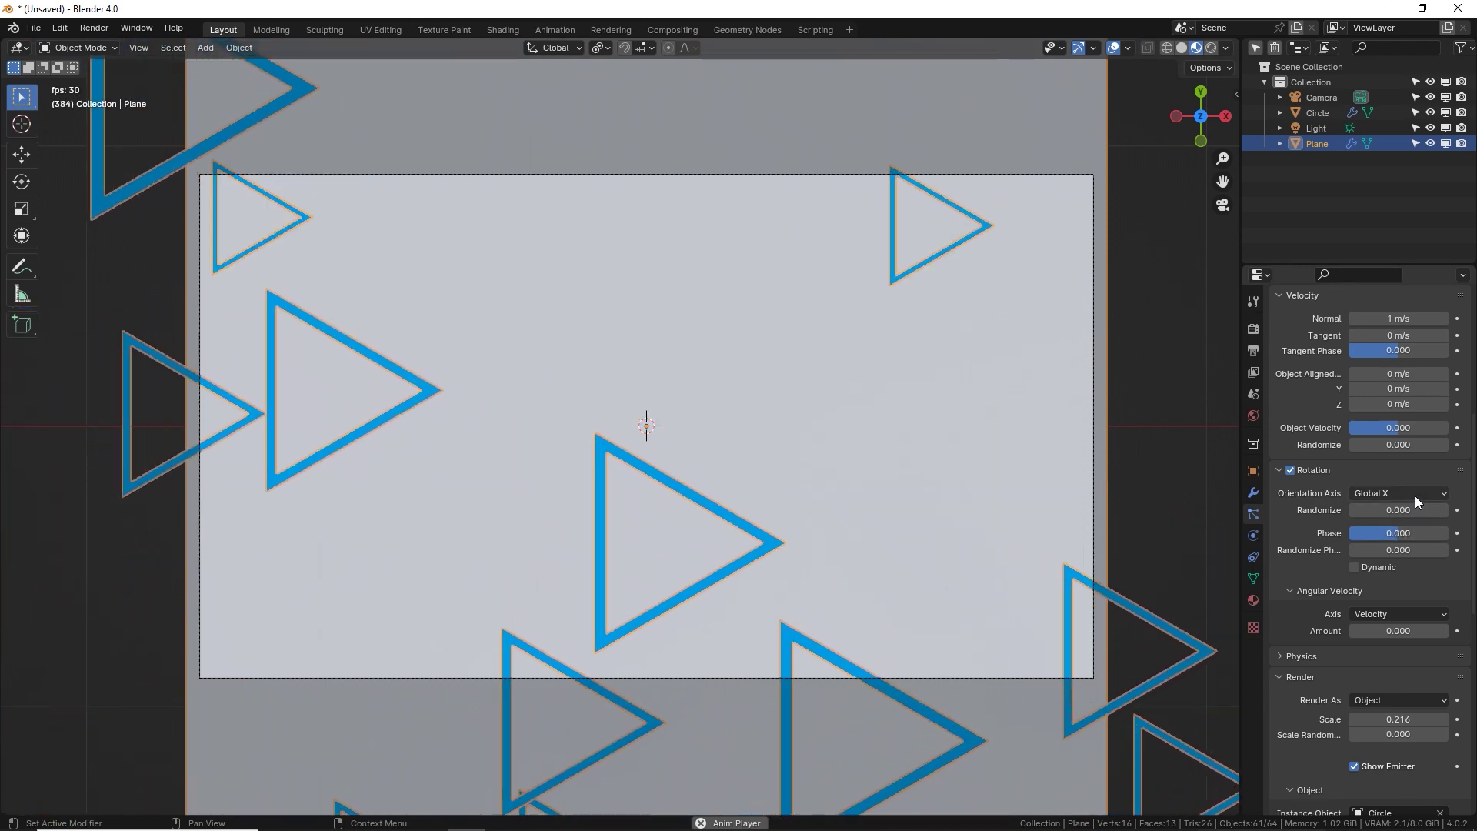
pyautogui.moveTo(1401, 549)
pyautogui.mouseDown()
pyautogui.moveTo(1470, 549)
pyautogui.moveTo(1402, 546)
pyautogui.mouseUp()
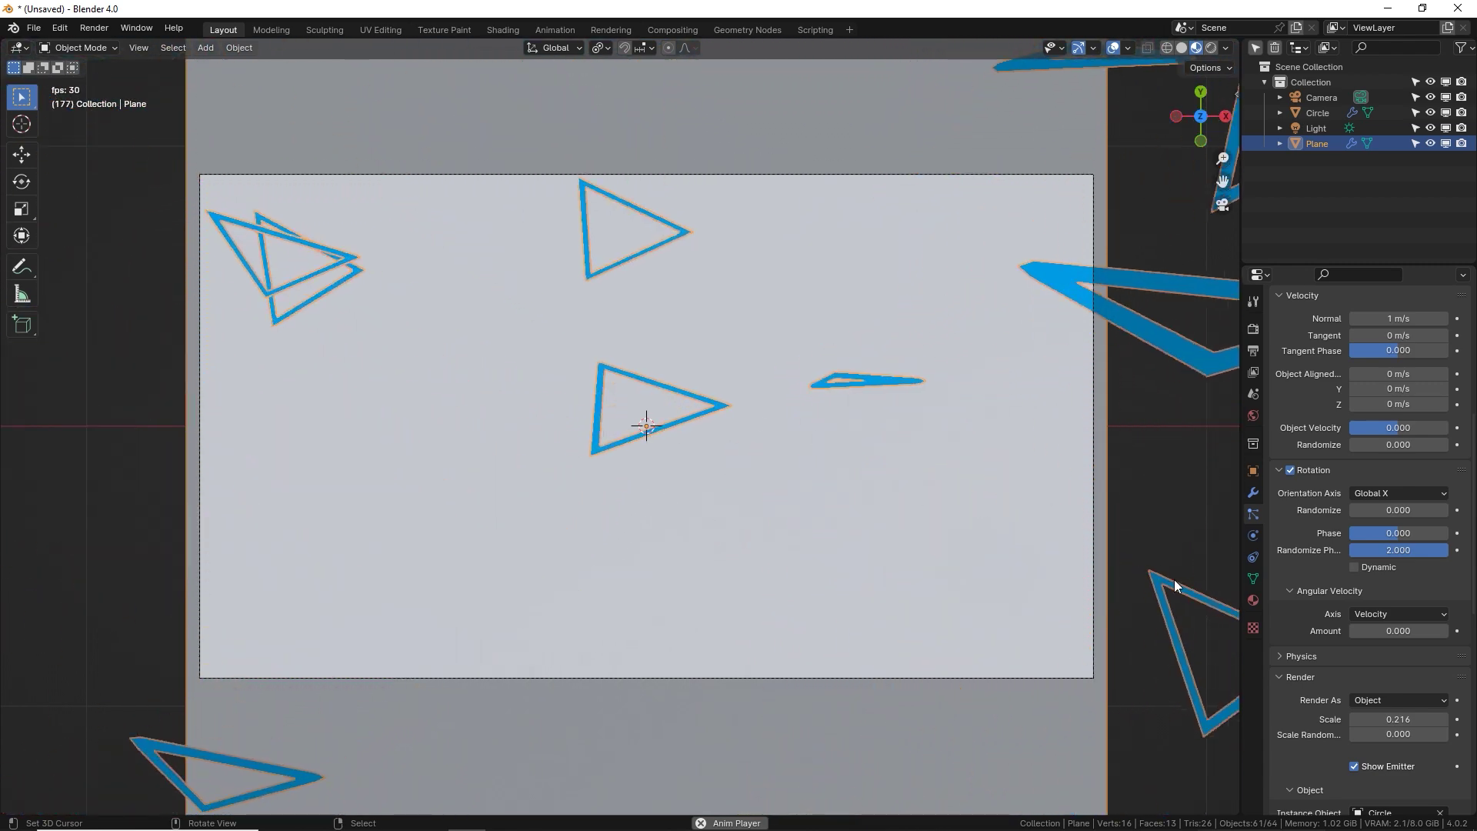
# Step: Make rotation dynamic with a Random angular velocity axis at amount 0.700
pyautogui.click(1354, 567)
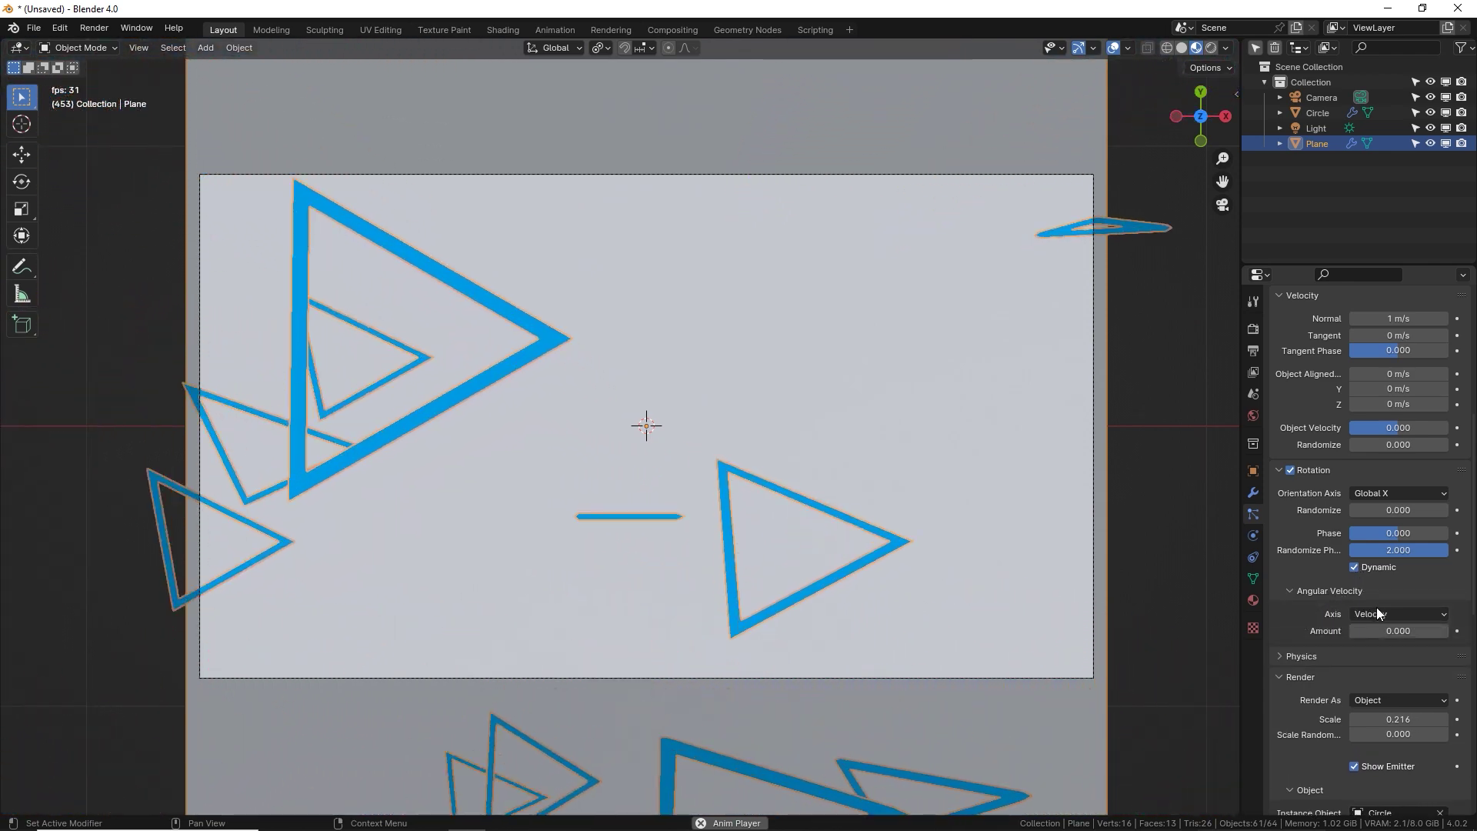
pyautogui.click(1381, 612)
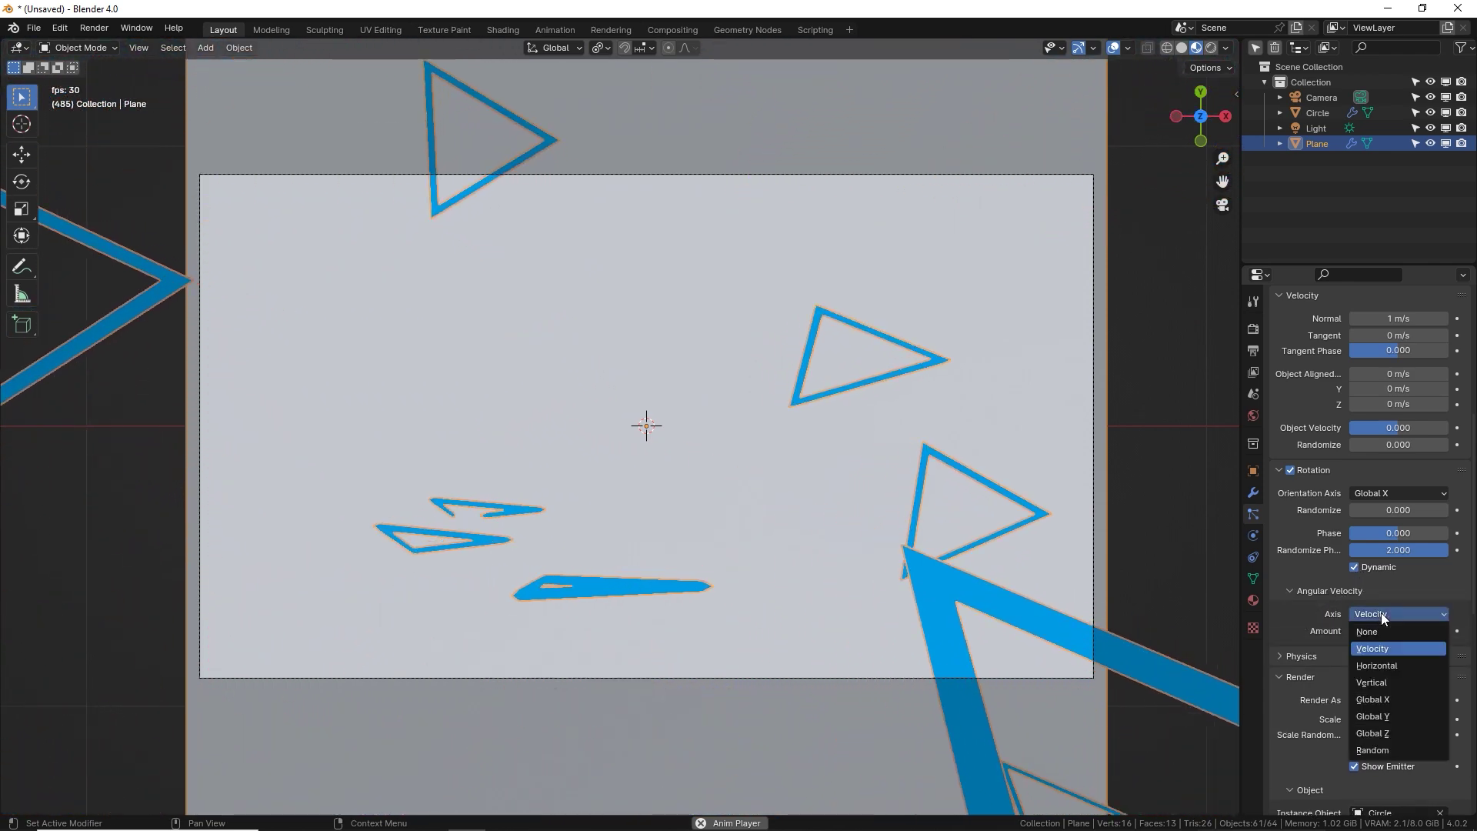
pyautogui.click(1392, 734)
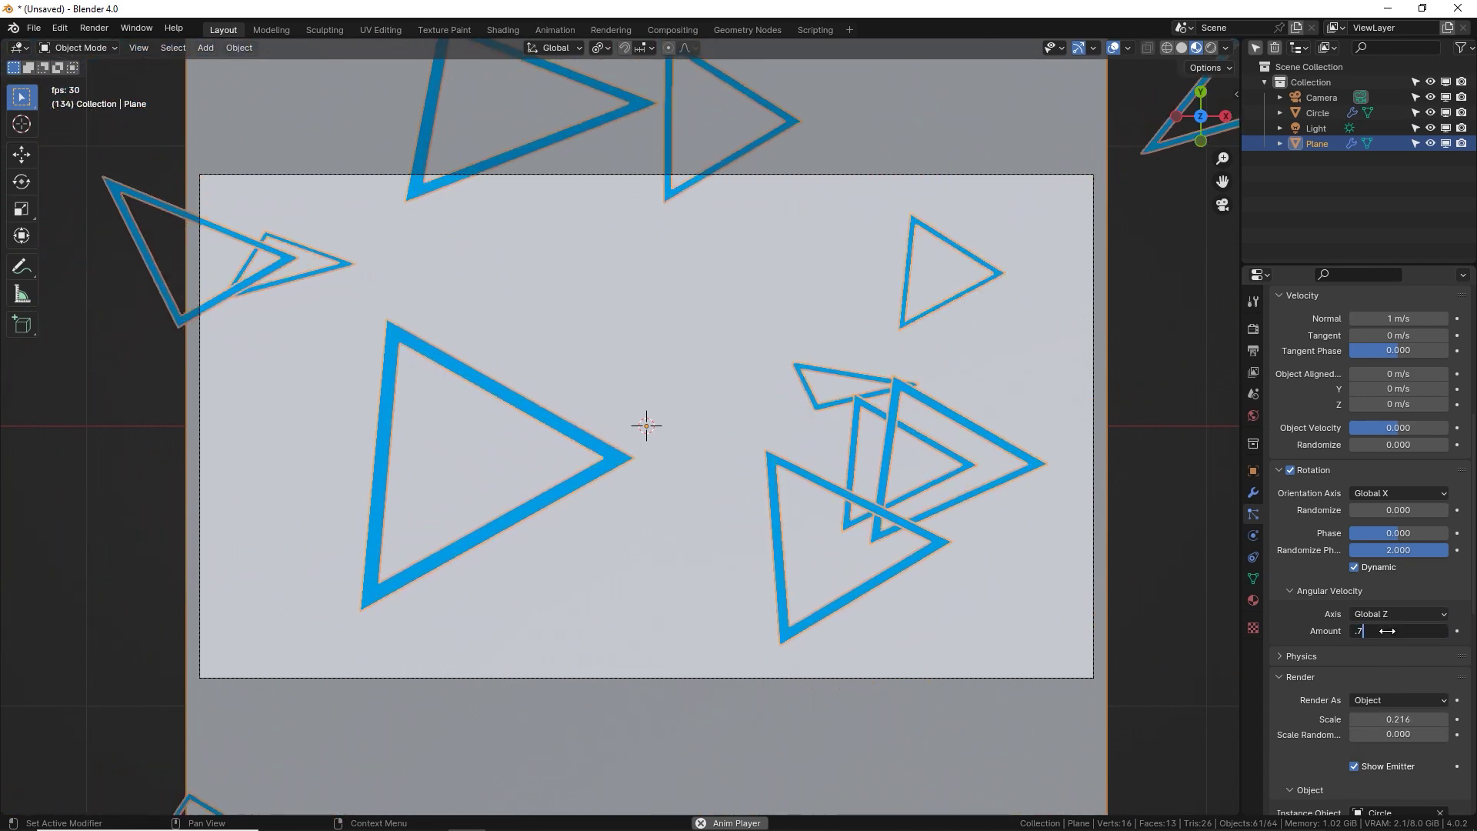
pyautogui.moveTo(1377, 631); pyautogui.dragTo(1387, 631)
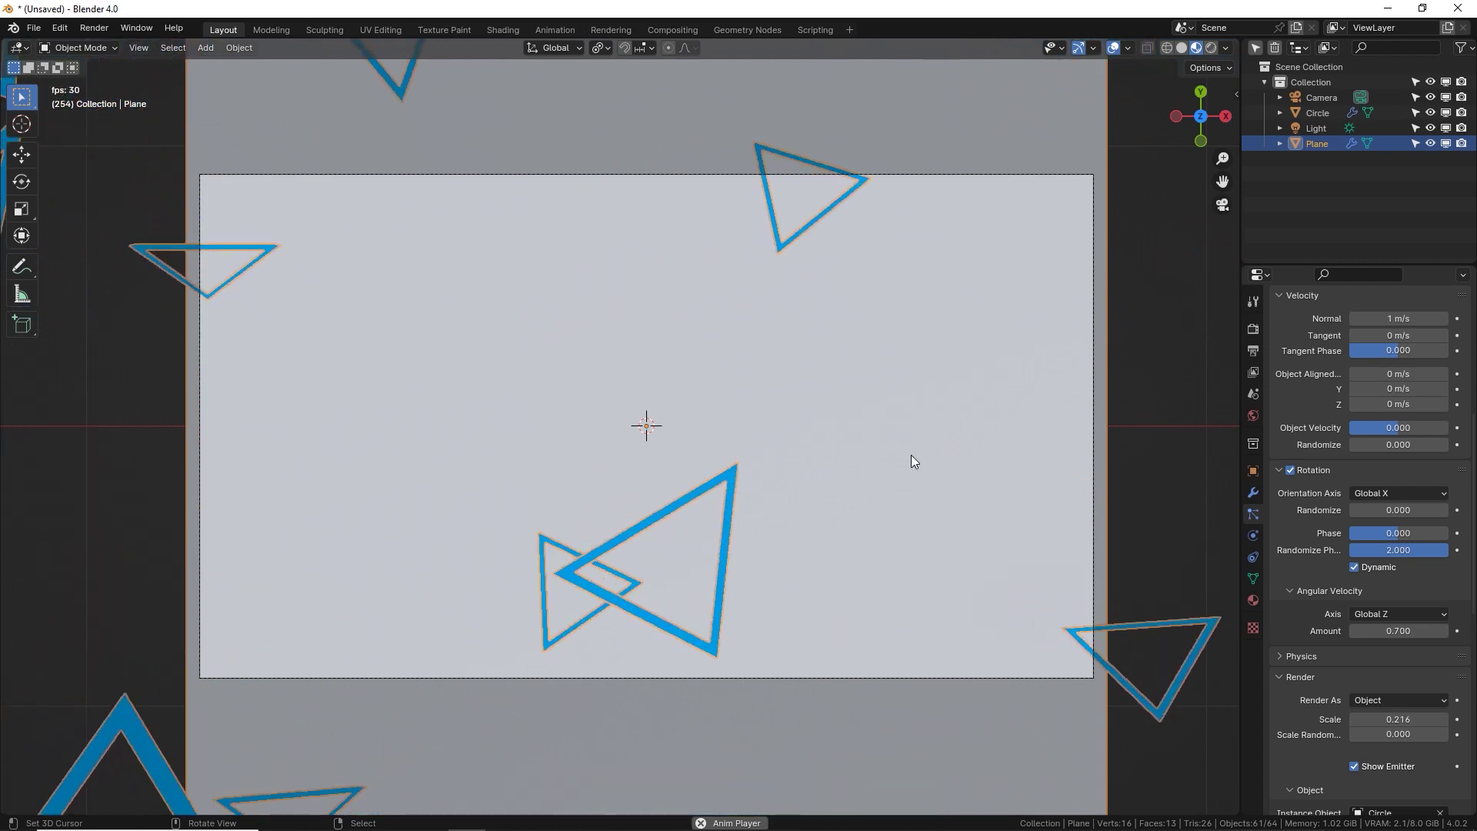
pyautogui.click(1398, 614)
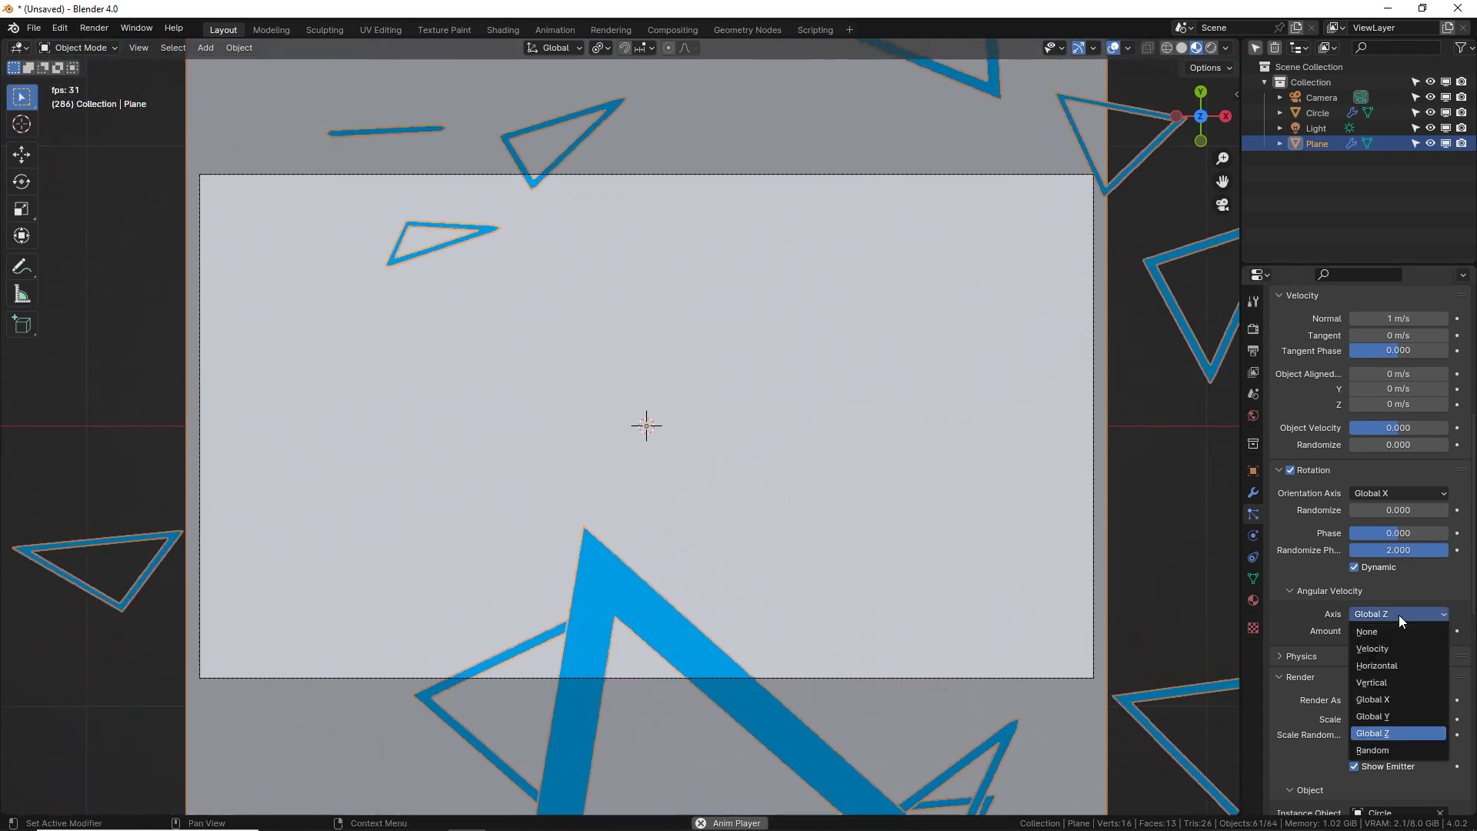
pyautogui.click(1383, 722)
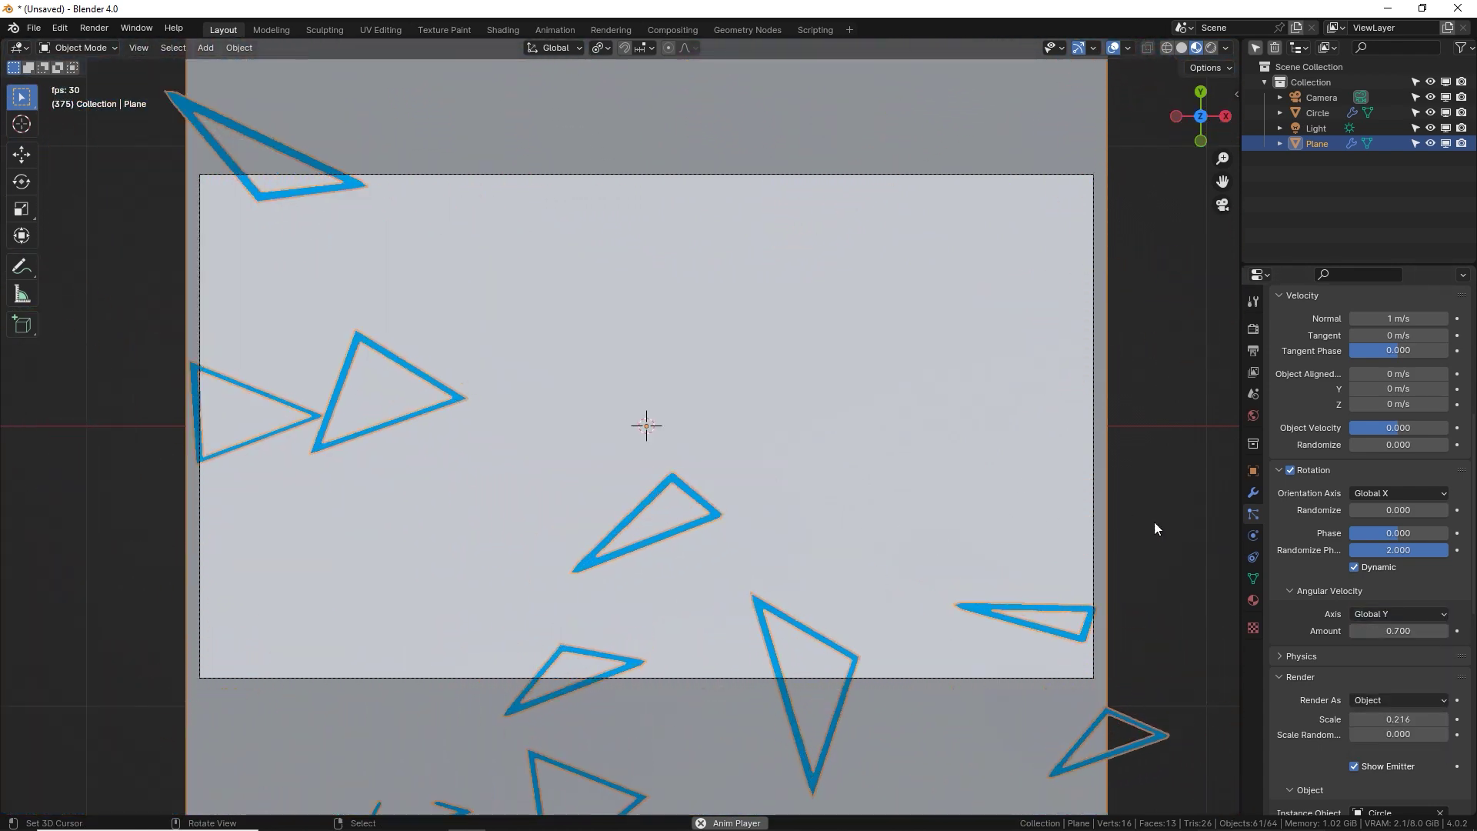
pyautogui.click(1399, 615)
pyautogui.click(1385, 583)
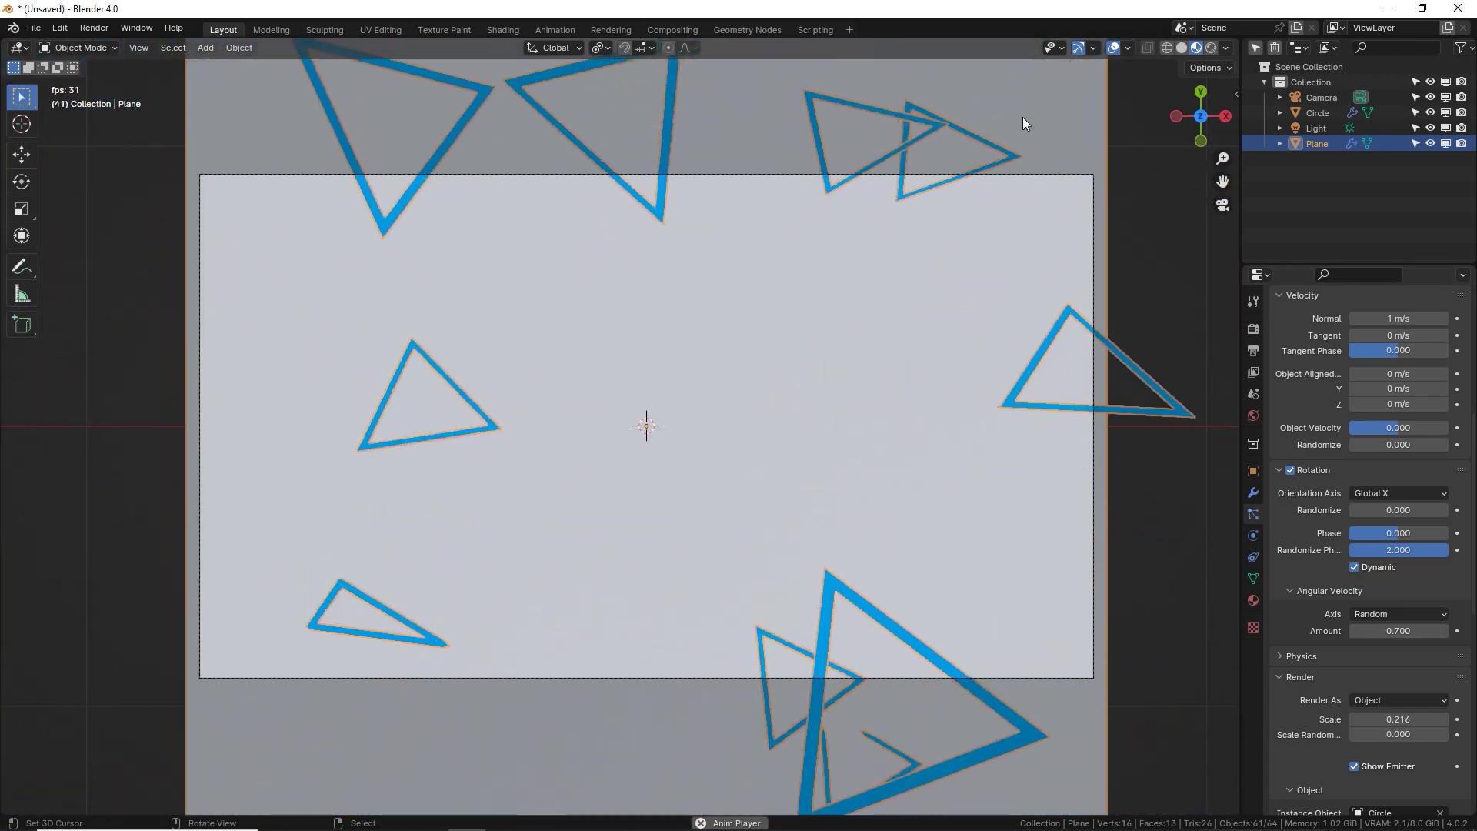
# Step: Set the number of emitted particles to 2000
pyautogui.scroll(10, 1322, 698)
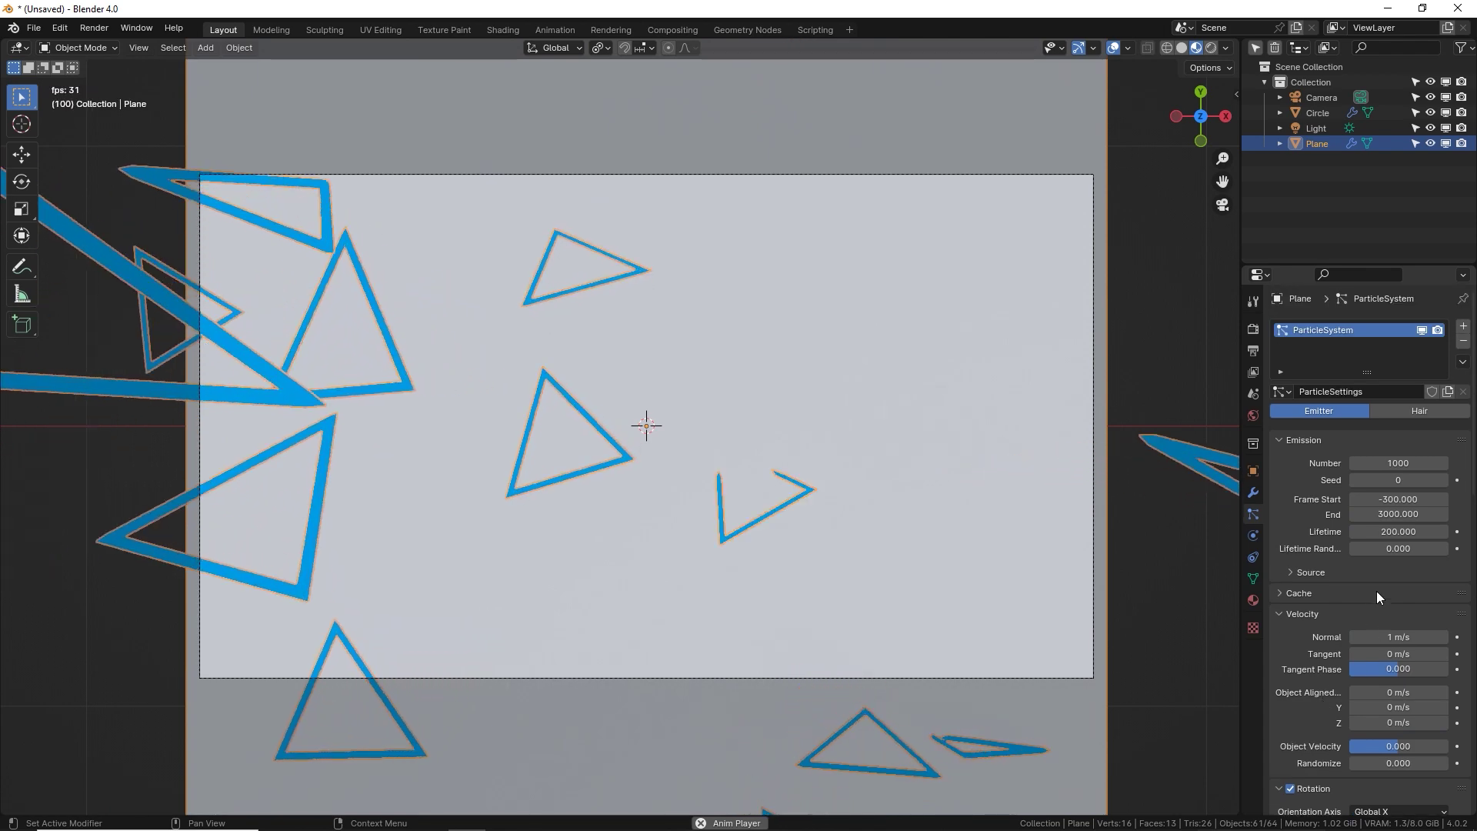
pyautogui.click(1403, 464)
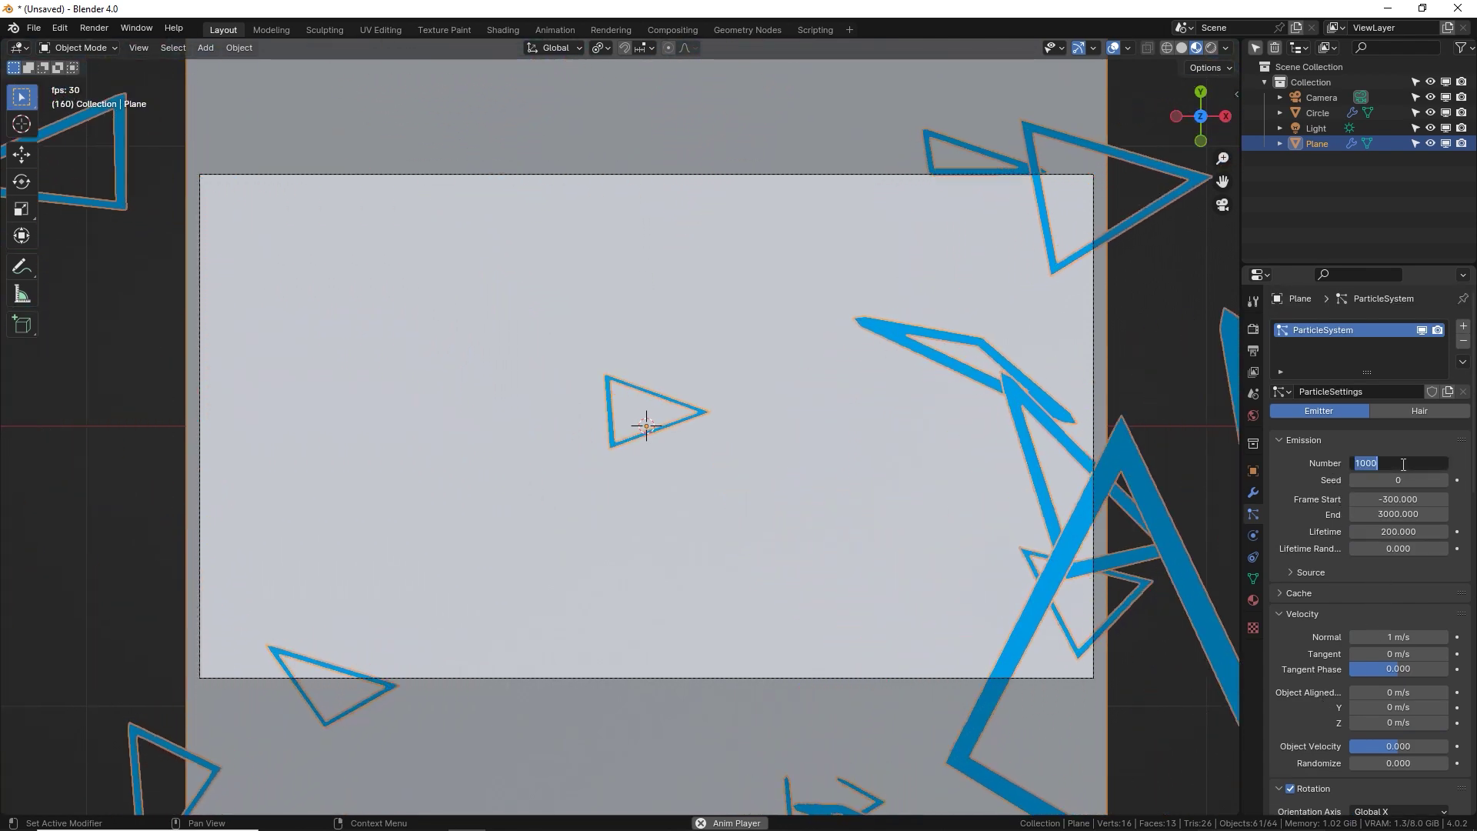
pyautogui.write('2000')
pyautogui.press('Return')
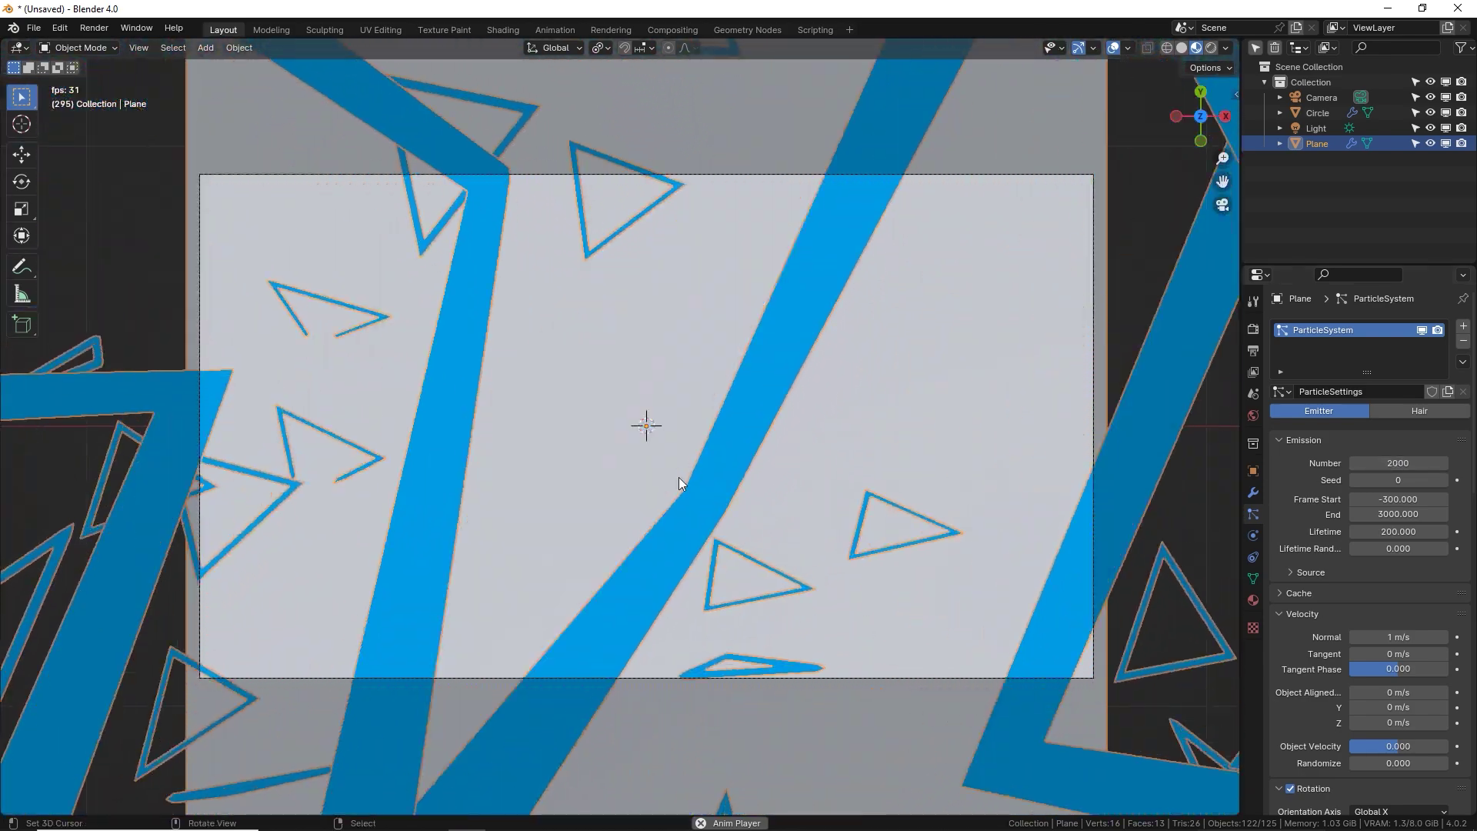
# Step: Give the particles some initial object velocity
pyautogui.moveTo(745, 485); pyautogui.dragTo(799, 392, button='middle')
pyautogui.scroll(-2, 798, 392)
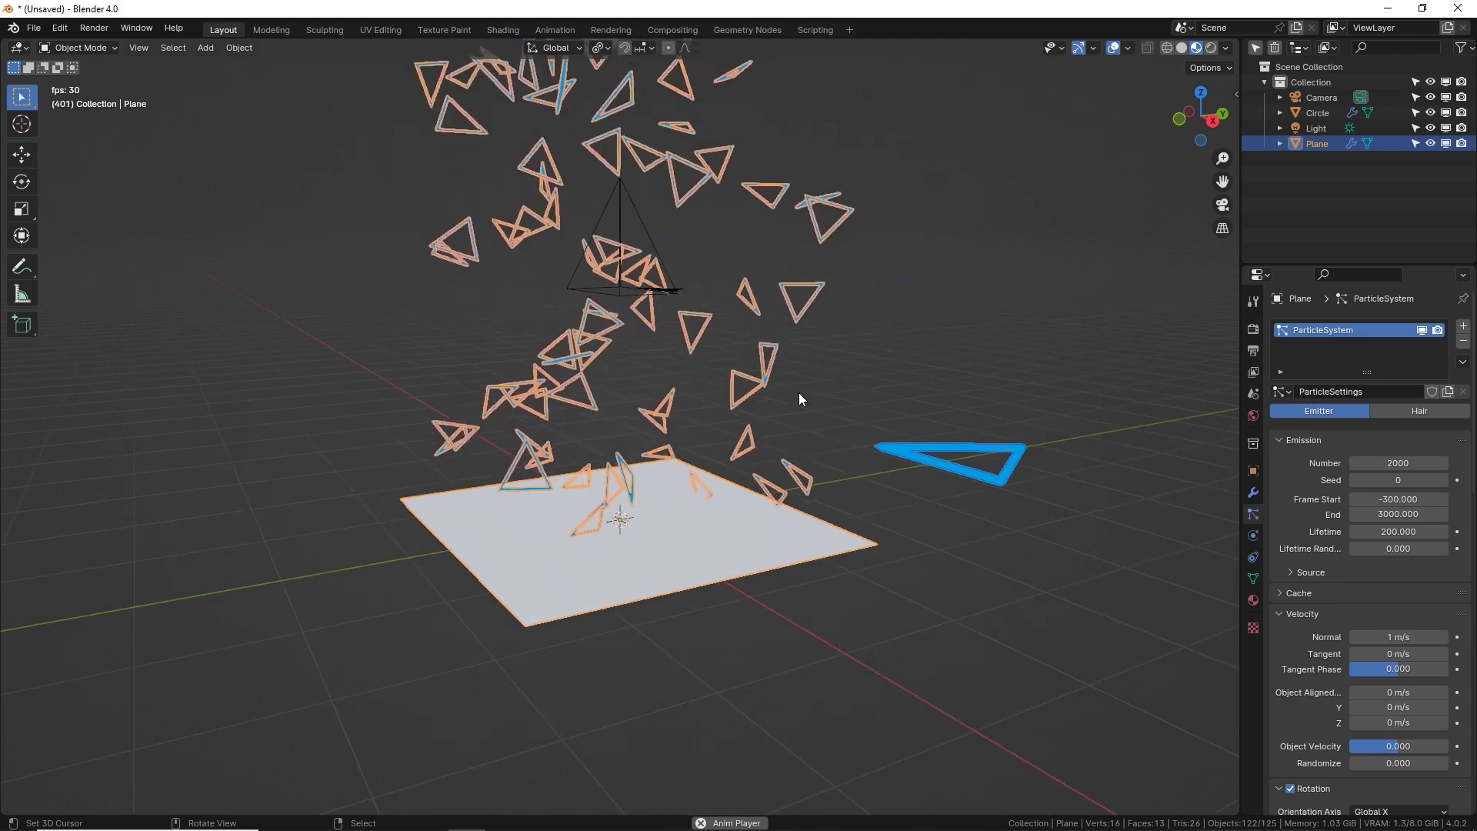
pyautogui.scroll(-5, 1354, 477)
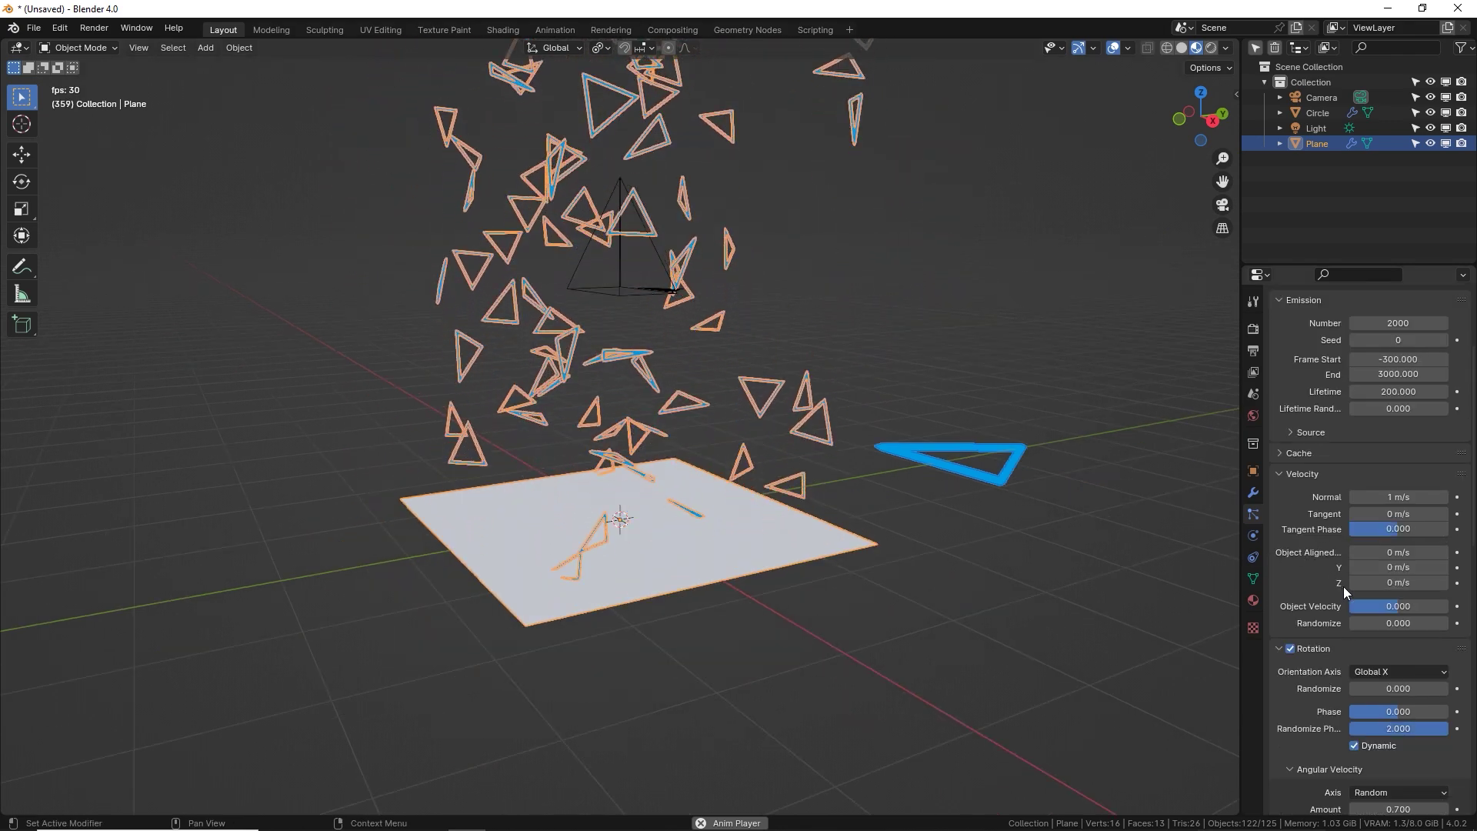
pyautogui.moveTo(1383, 603); pyautogui.dragTo(1417, 623)
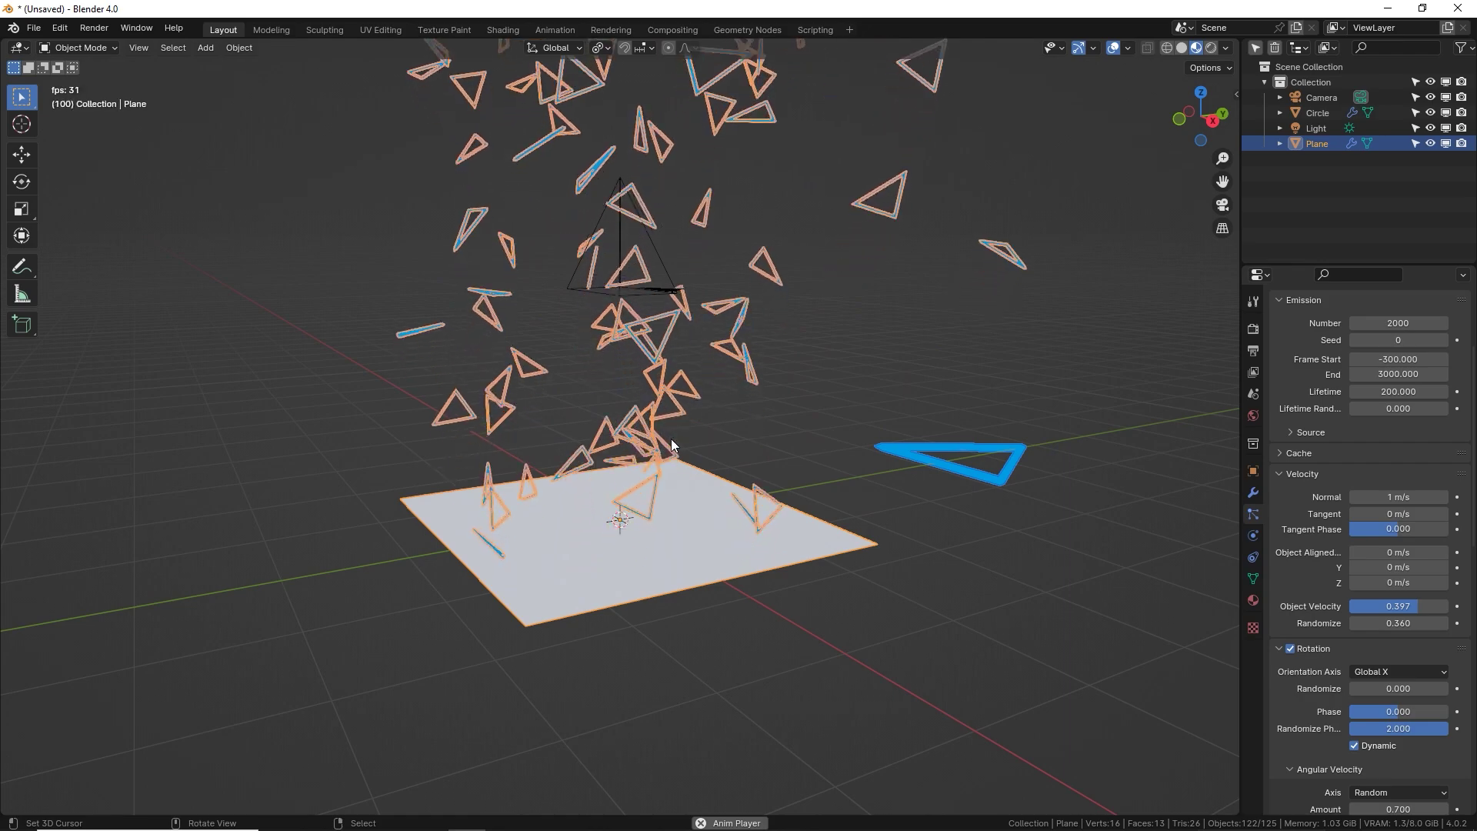
# Step: Turn off Show Emitter so the plane is hidden from display
pyautogui.moveTo(684, 418); pyautogui.dragTo(580, 395, button='middle')
pyautogui.scroll(-10, 1322, 296)
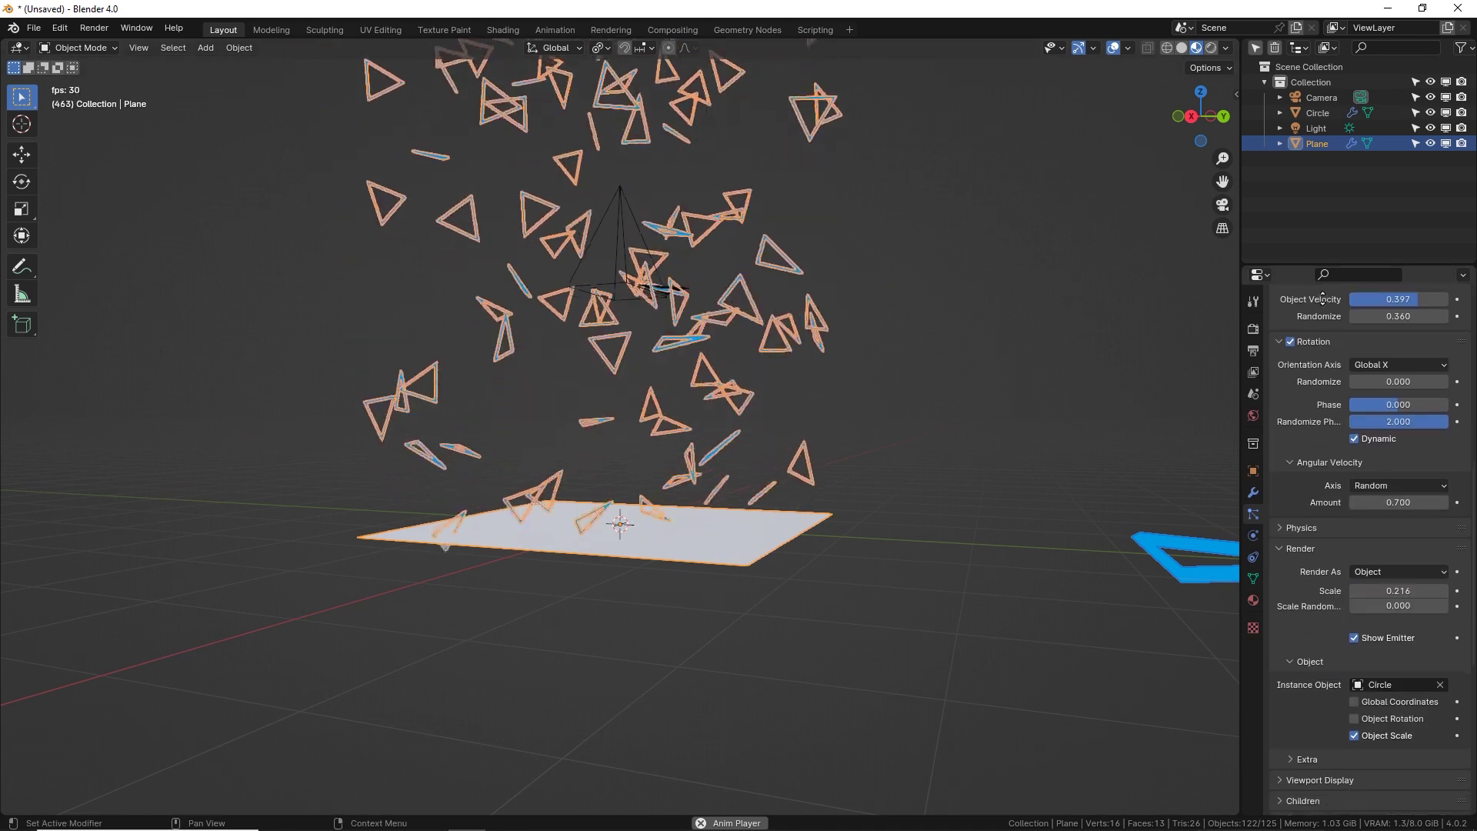
pyautogui.scroll(-1, 1321, 296)
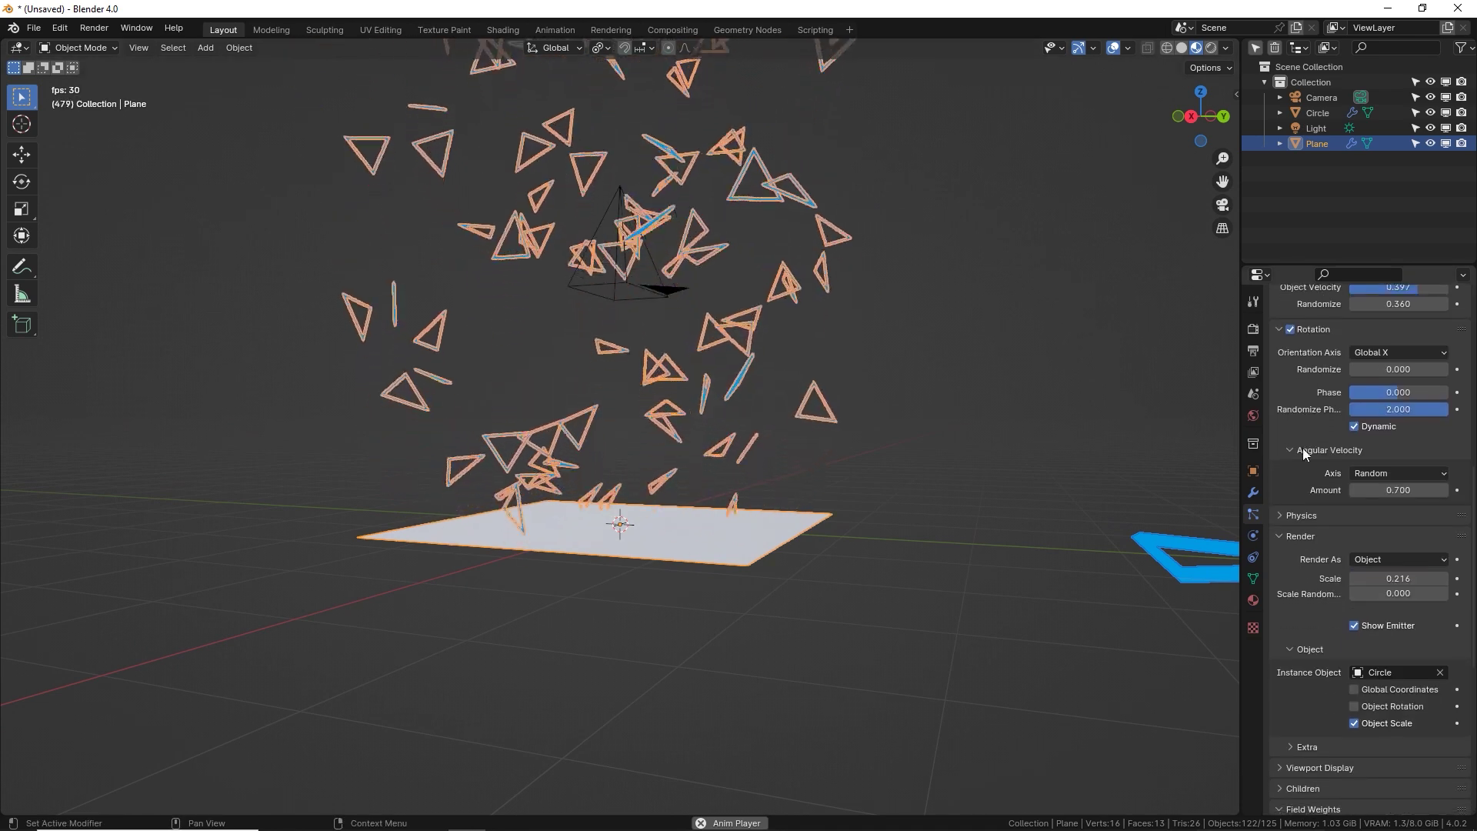
pyautogui.click(1355, 626)
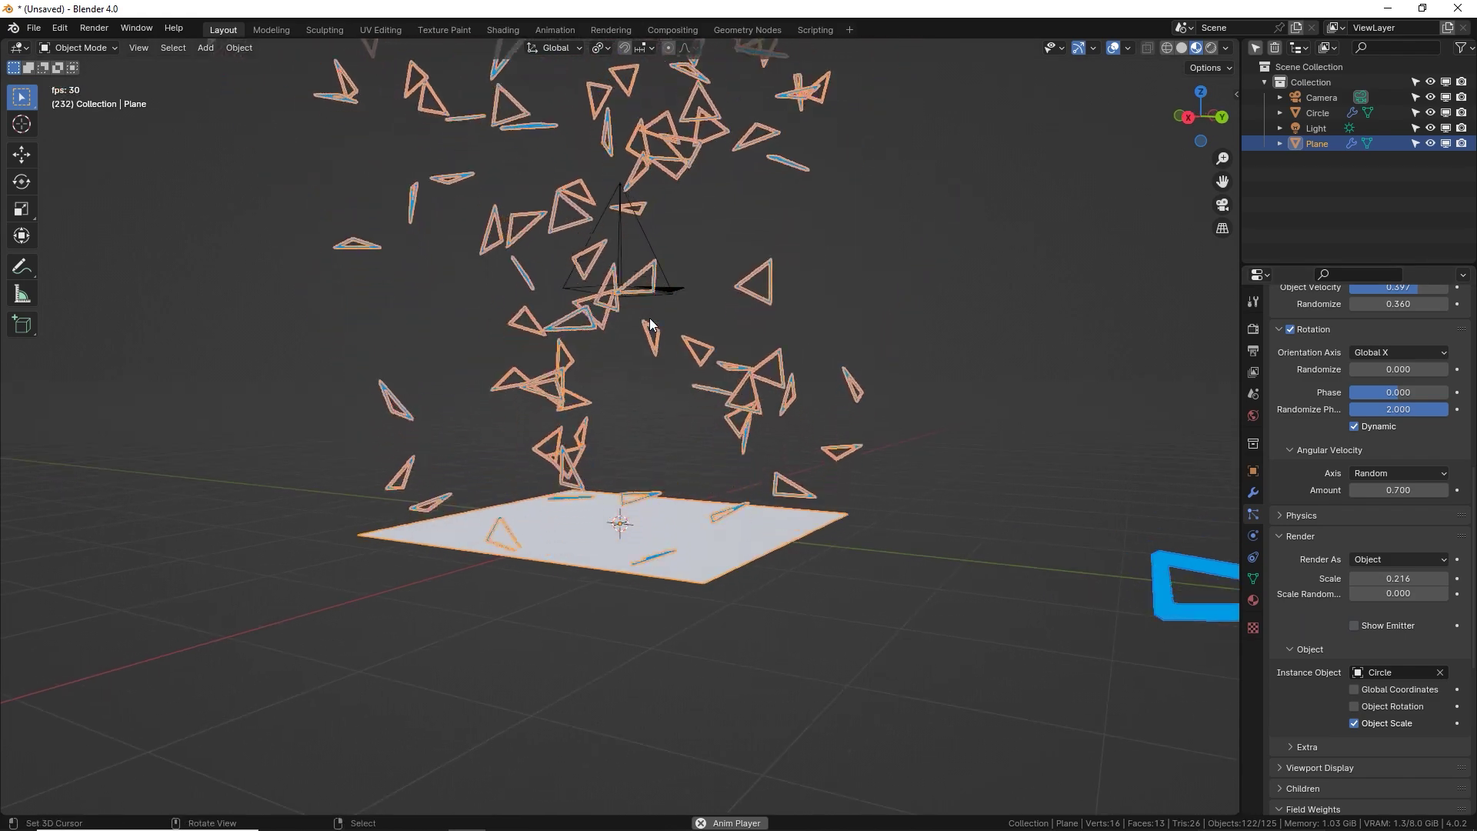
# Step: Set the camera's focal length to 16 mm and stop playback
pyautogui.press('KP_0')
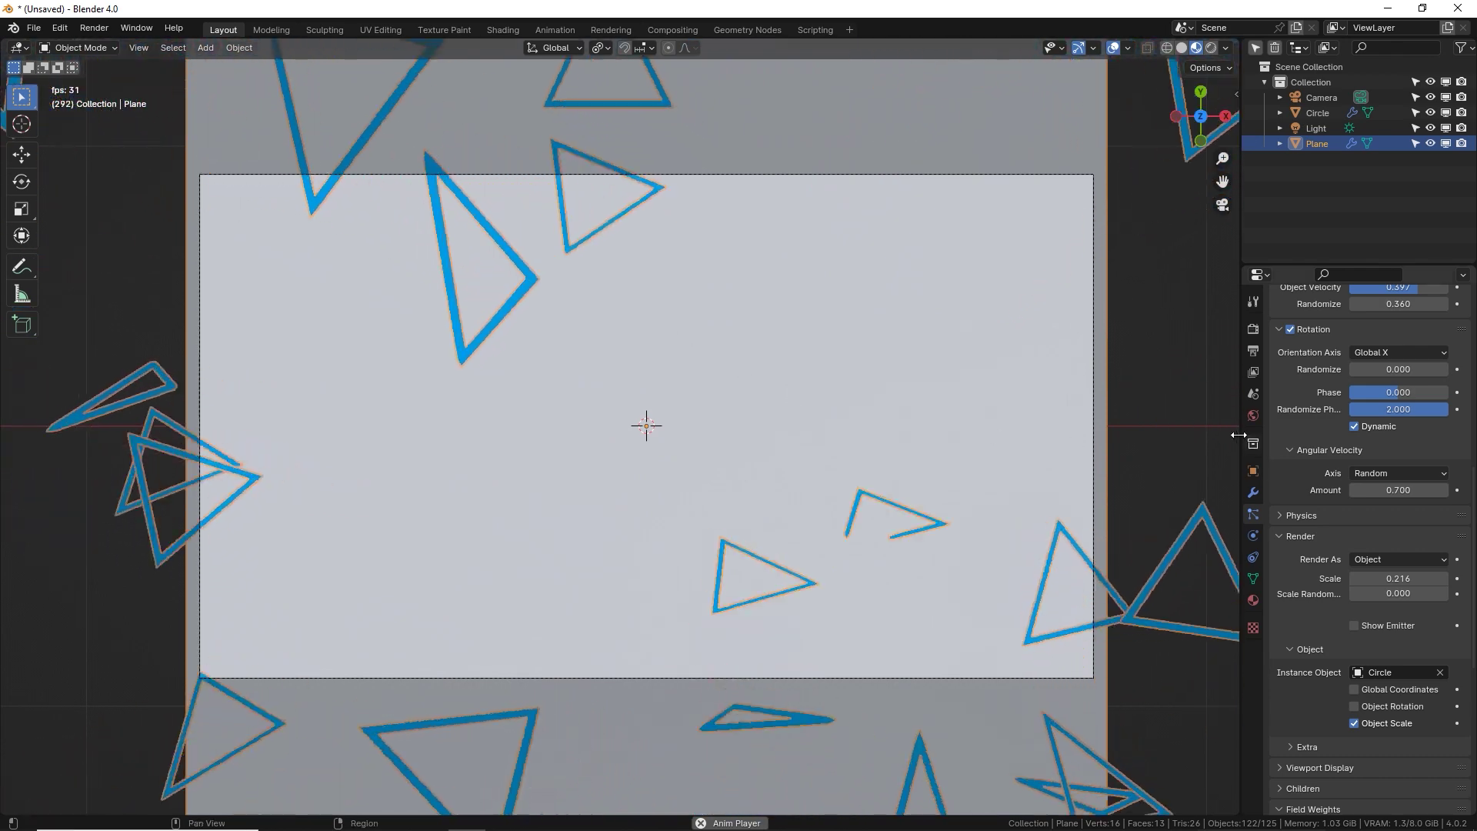
pyautogui.click(1023, 177)
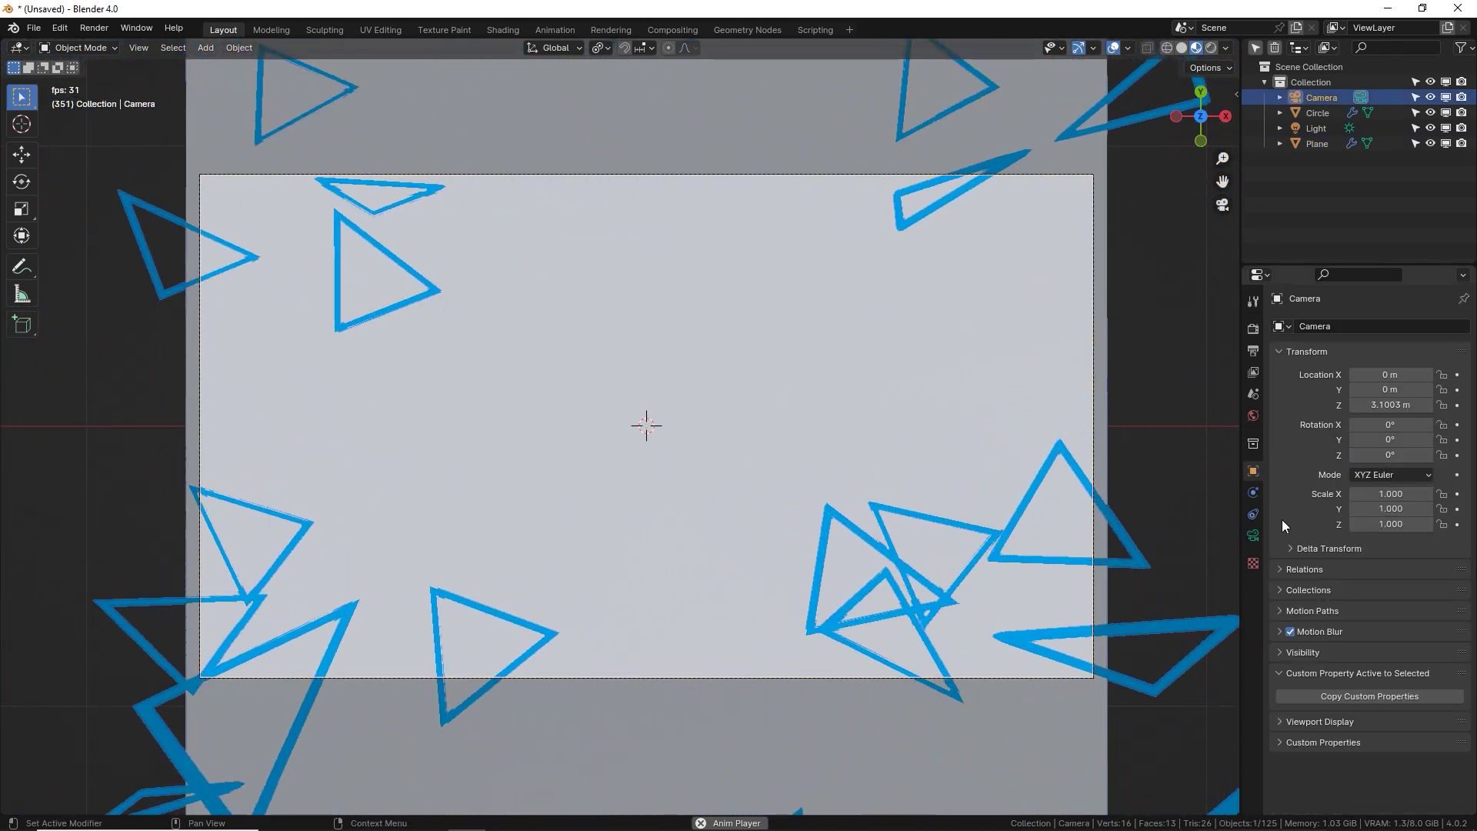
pyautogui.click(1253, 535)
pyautogui.doubleClick(1404, 400)
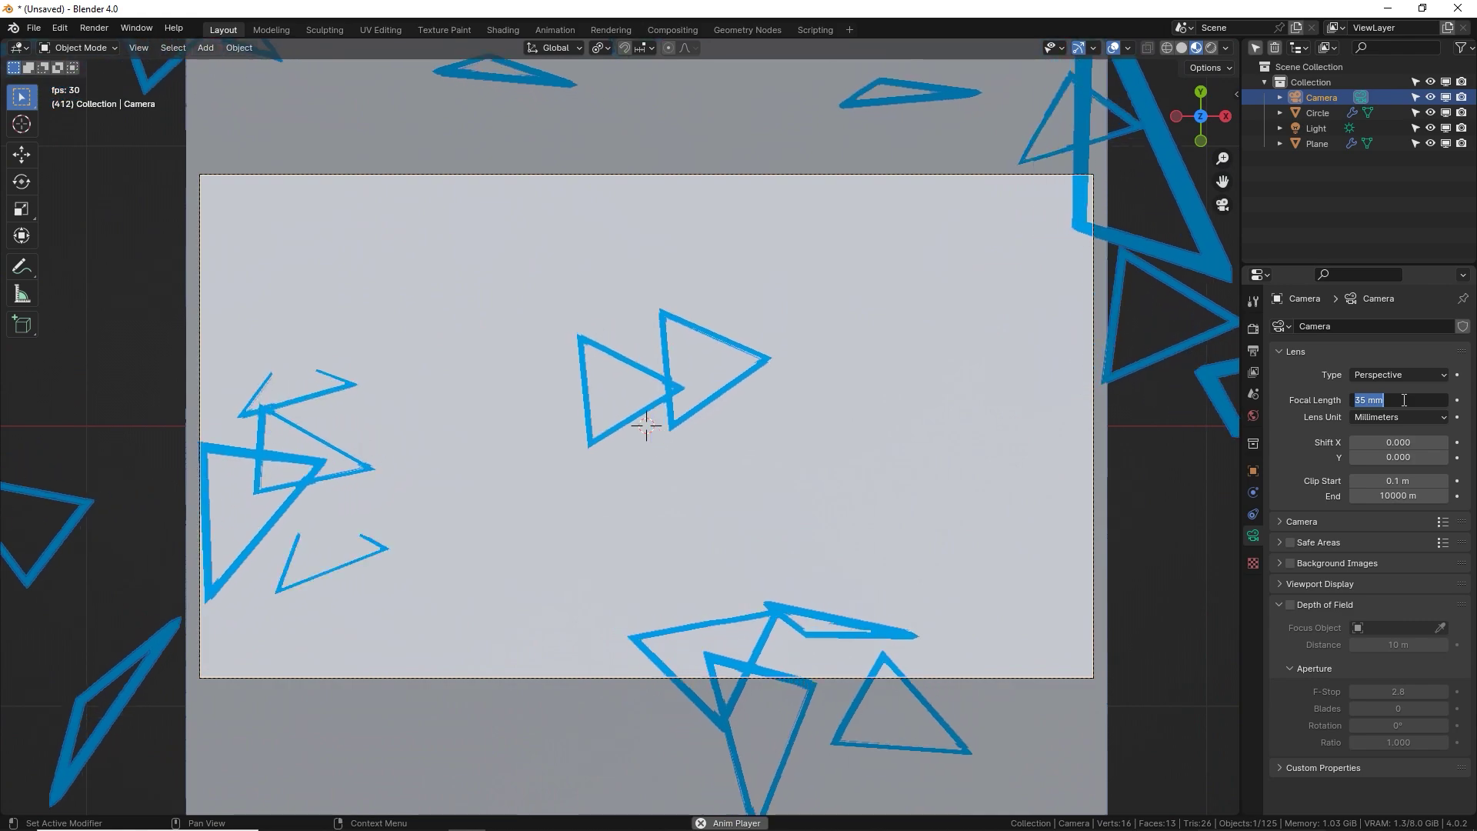
pyautogui.write('16')
pyautogui.press('Return')
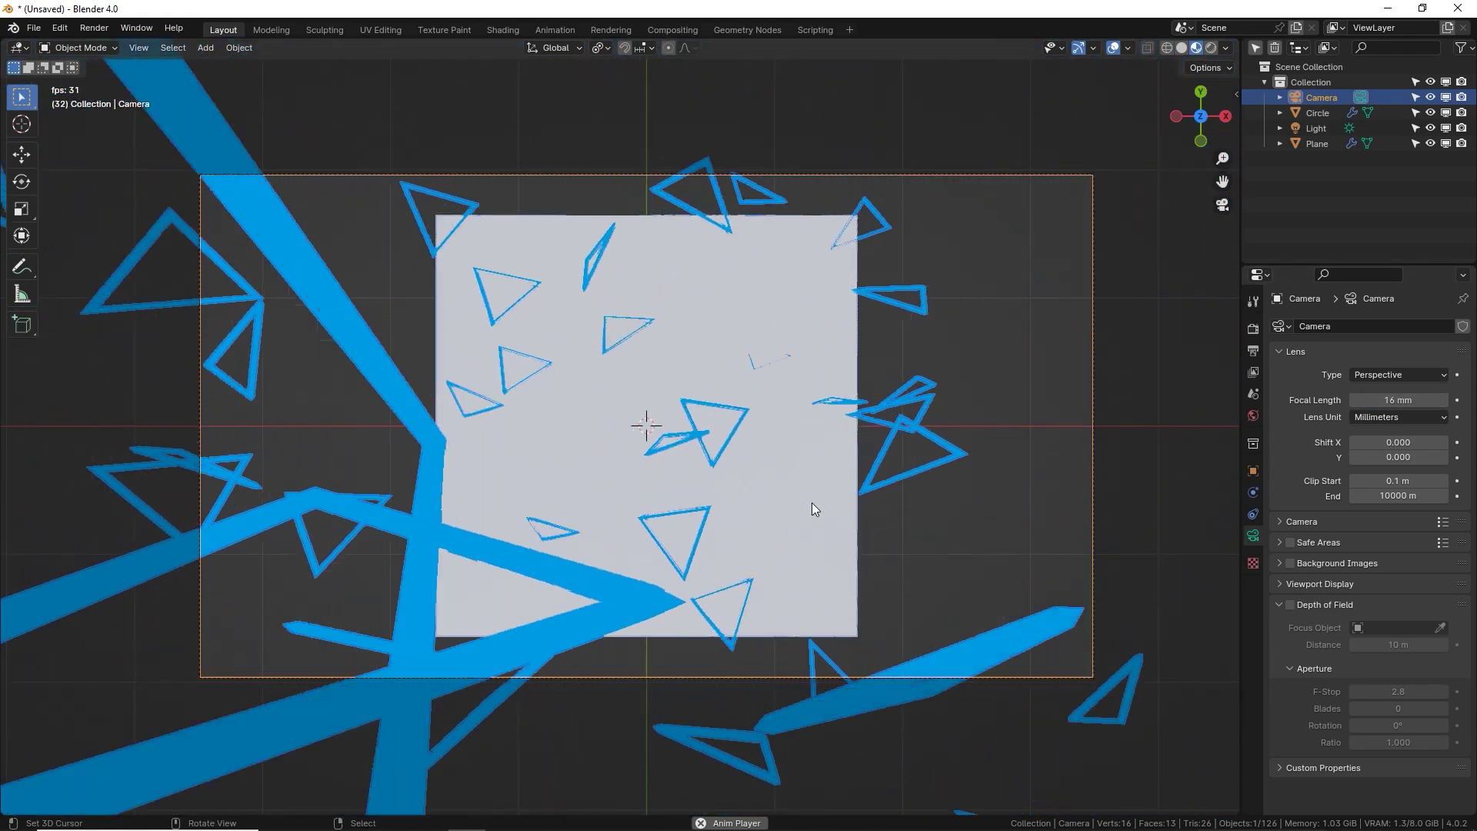
pyautogui.press('space')
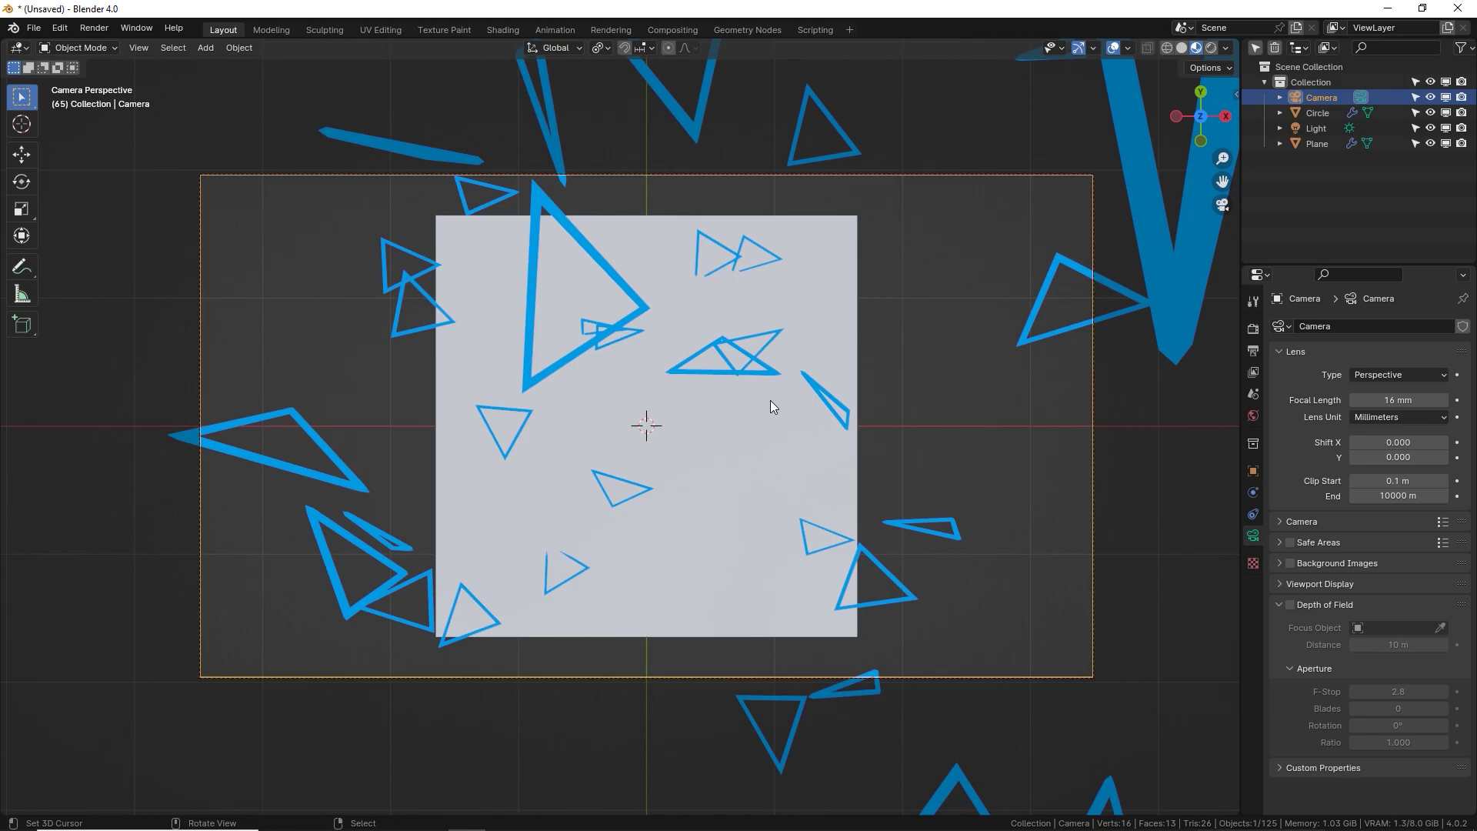
# Step: Enable Motion Blur with a 1.00 shutter and re-render frame 65 to check it
pyautogui.press('F12')
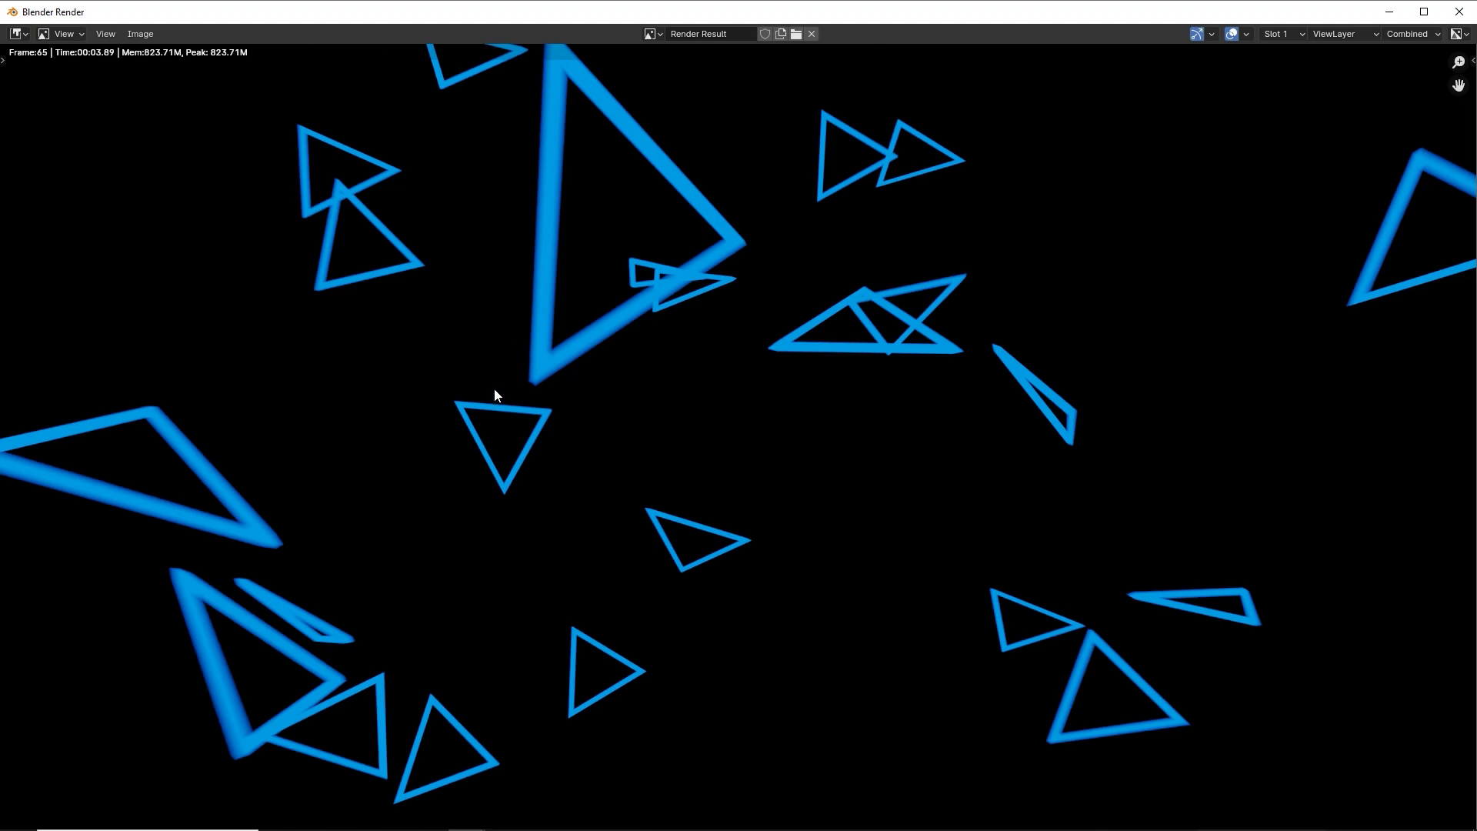
pyautogui.press('Escape')
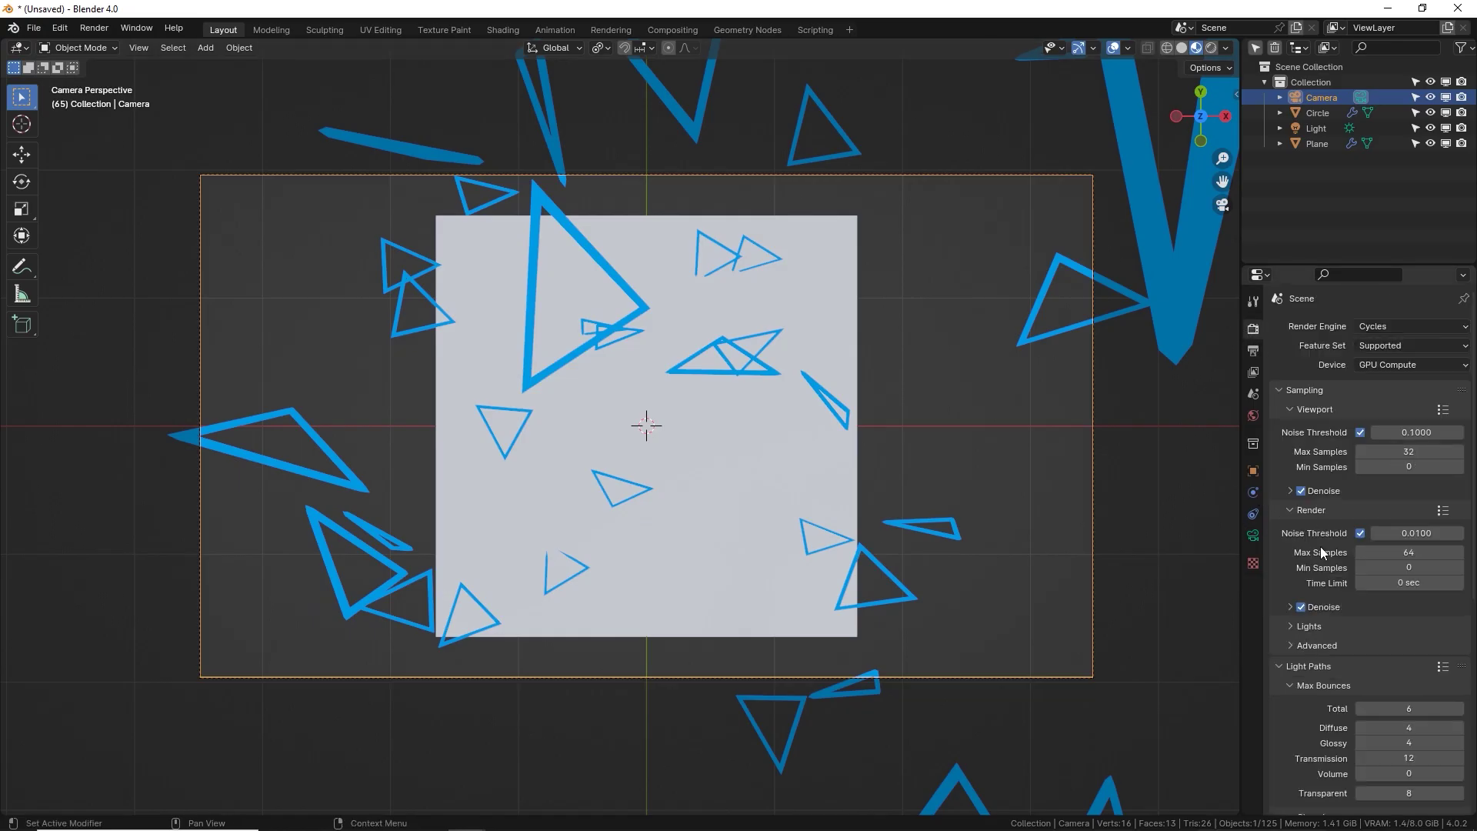
pyautogui.moveTo(1274, 390); pyautogui.dragTo(1303, 494)
pyautogui.click(1303, 494)
pyautogui.moveTo(1409, 534); pyautogui.dragTo(1438, 534)
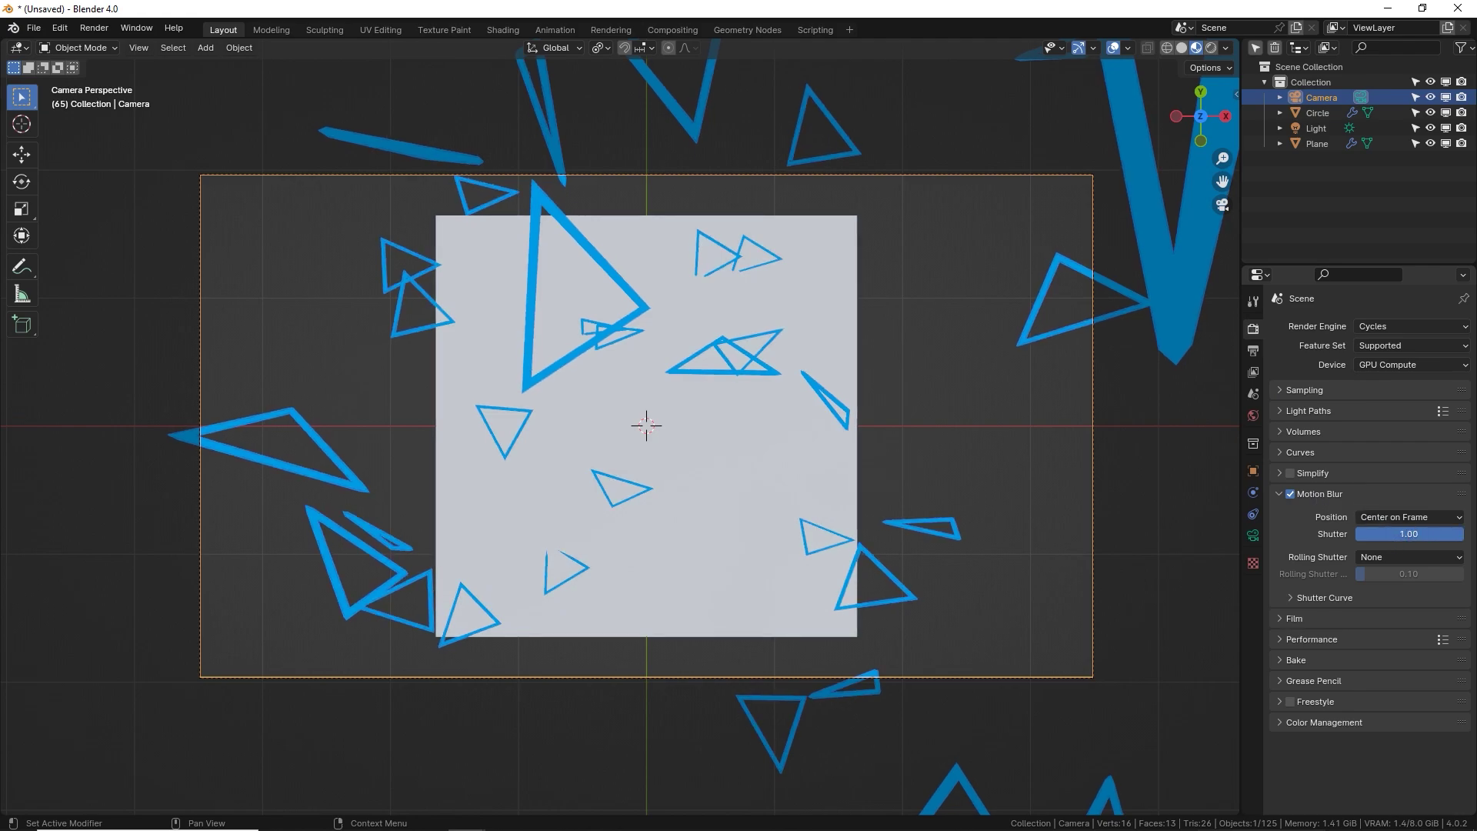
pyautogui.press('F12')
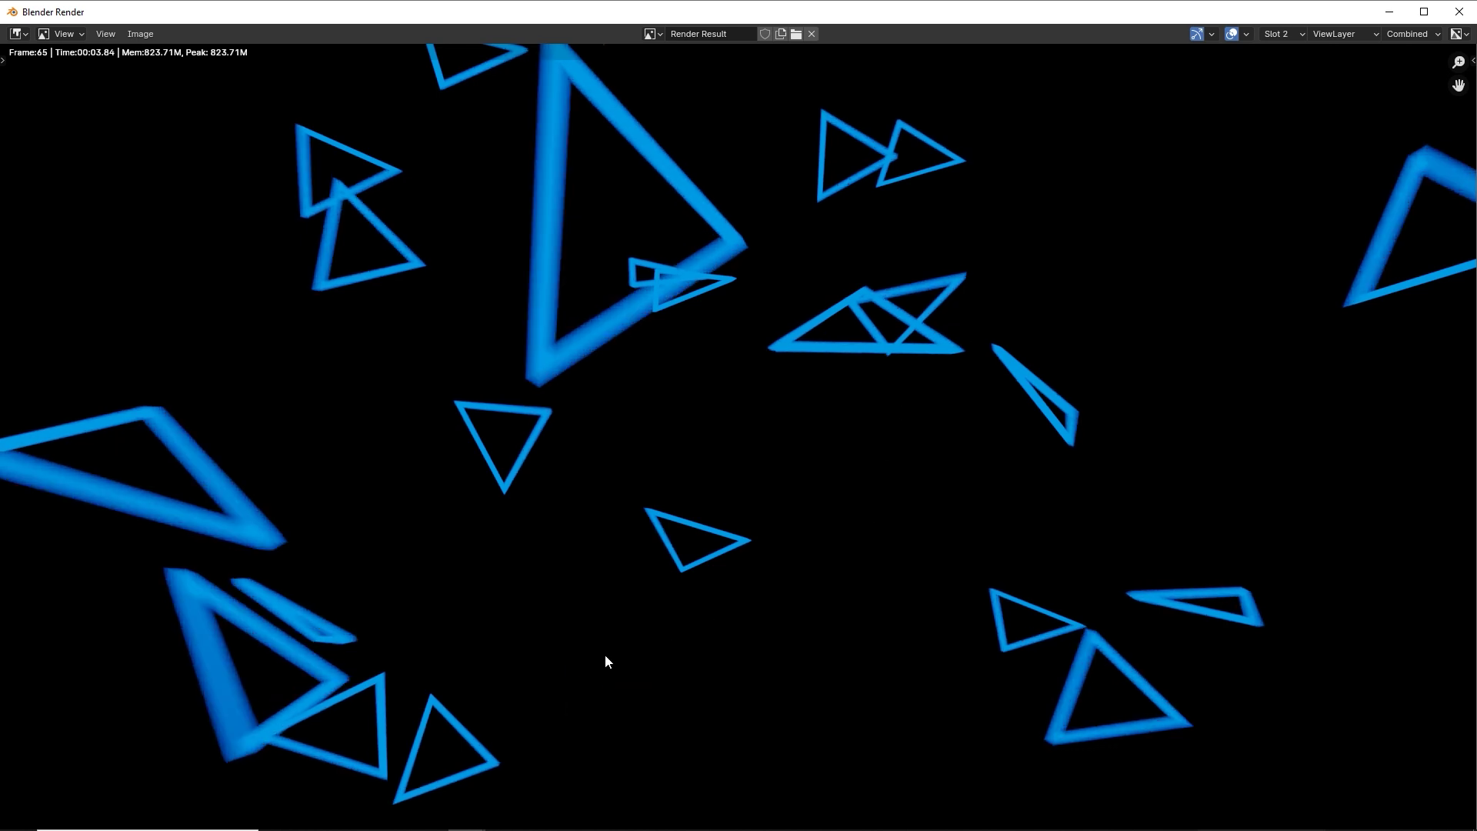
pyautogui.press('Escape')
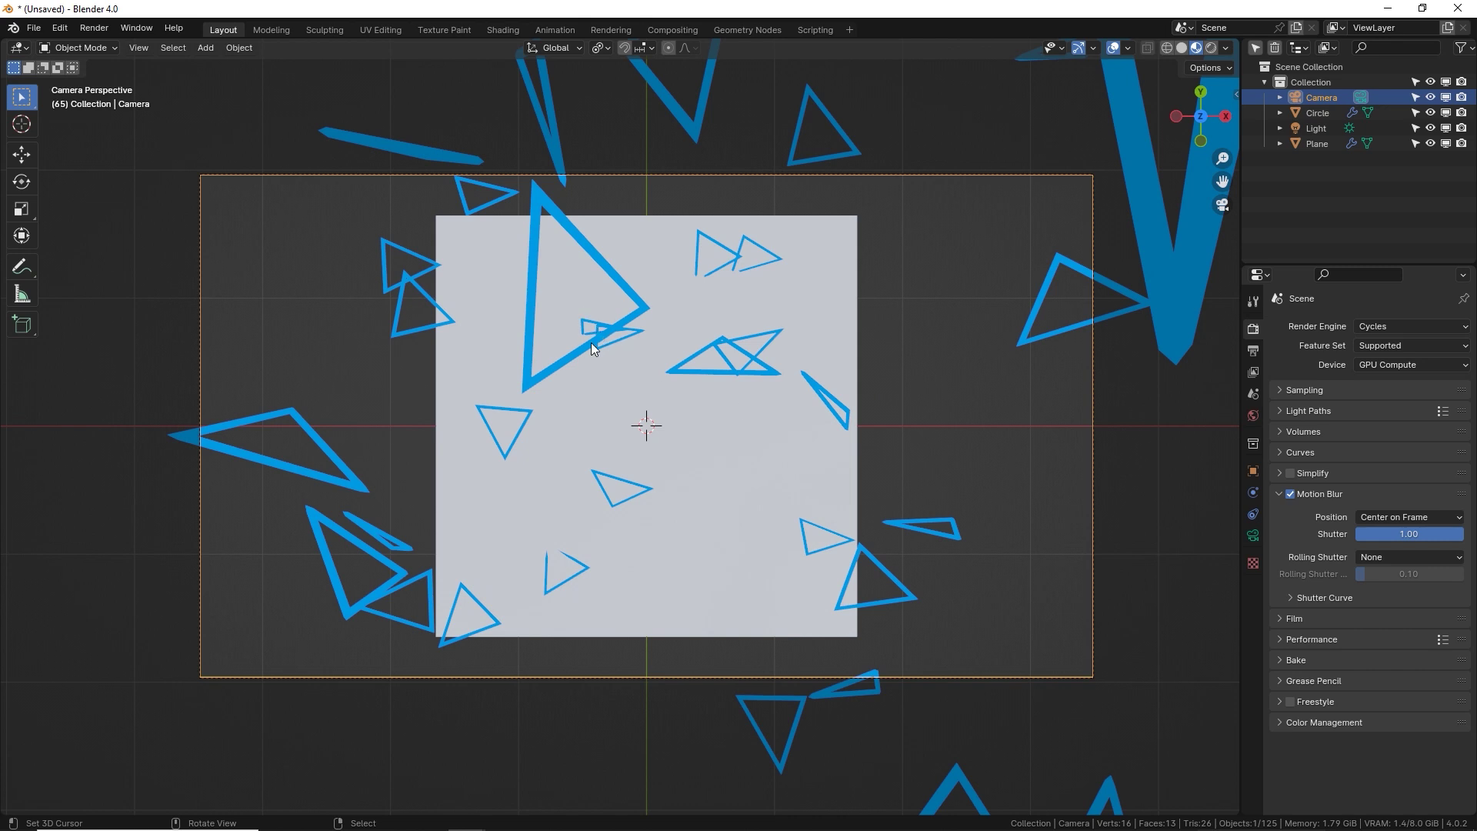
# Step: Add a cube and scale it up to enclose the plane and particles
pyautogui.moveTo(592, 350); pyautogui.dragTo(585, 471, button='middle')
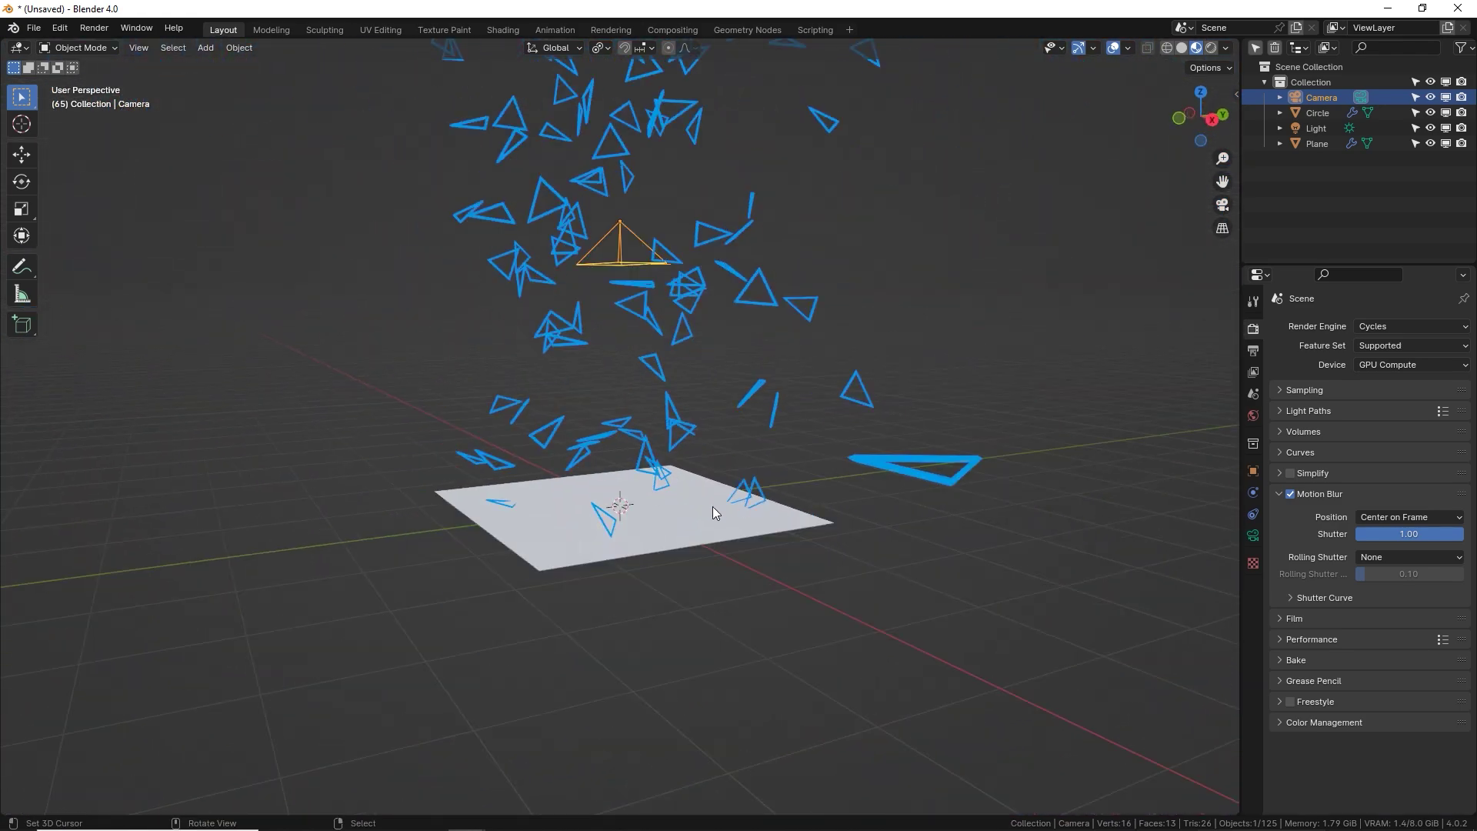
pyautogui.hotkey('shift', 'a')
pyautogui.moveTo(754, 432)
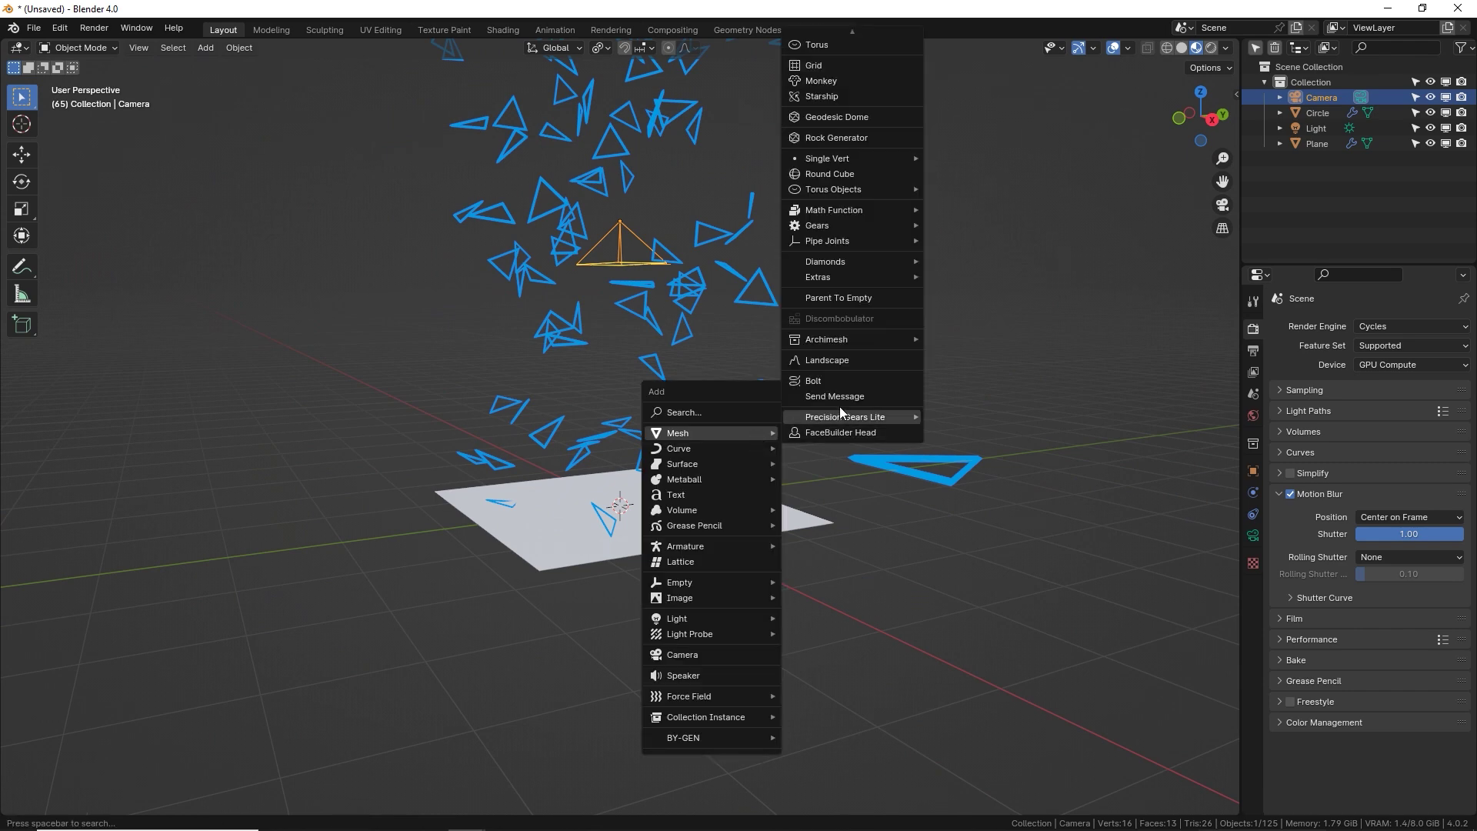
pyautogui.click(831, 52)
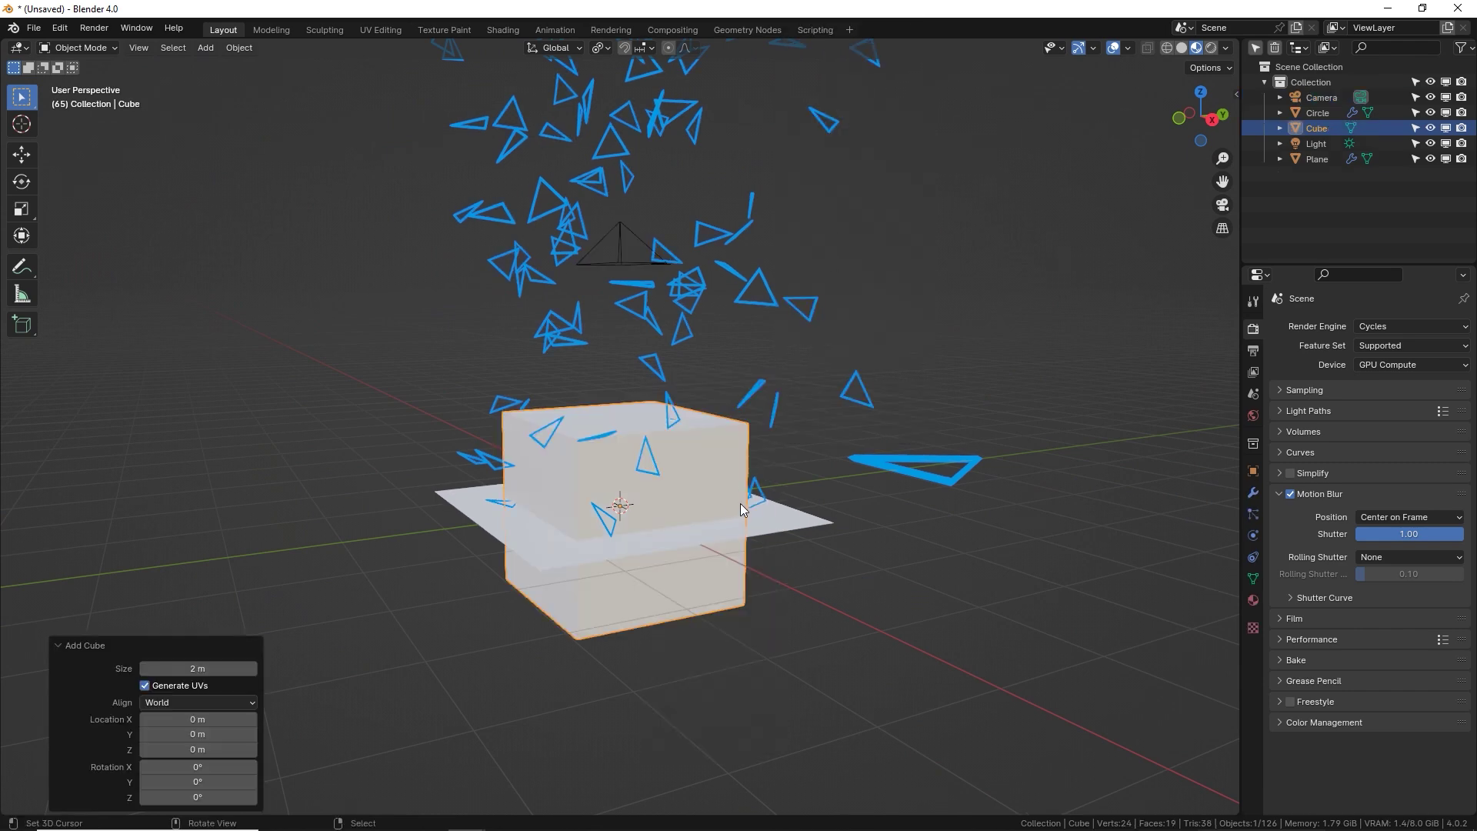
pyautogui.press('s')
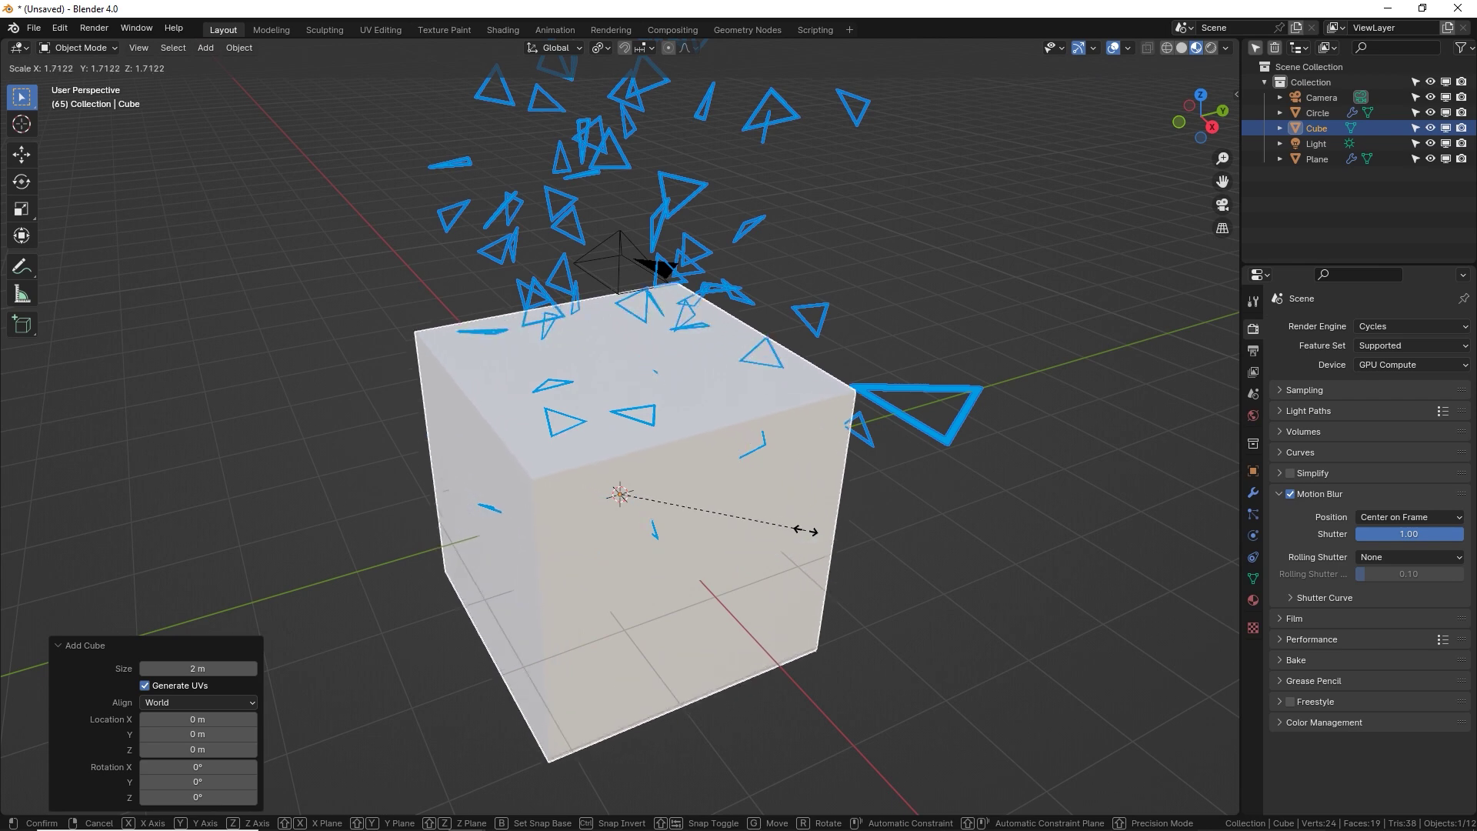
pyautogui.click(896, 448)
# Step: Flatten the cube along Z into a wide, low box
pyautogui.moveTo(901, 445); pyautogui.dragTo(1008, 354, button='middle')
pyautogui.press('s')
pyautogui.press('z')
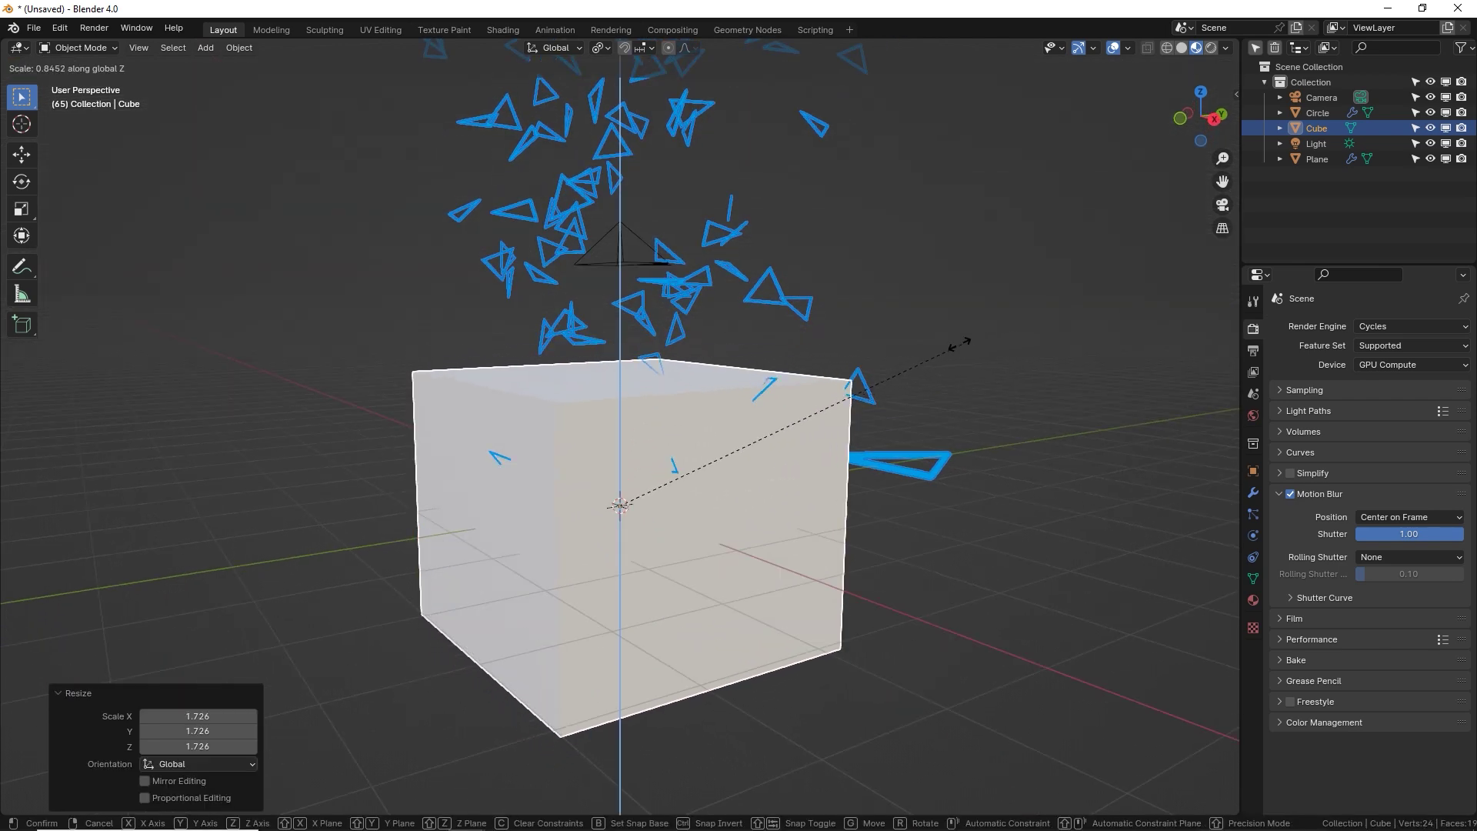
pyautogui.click(803, 466)
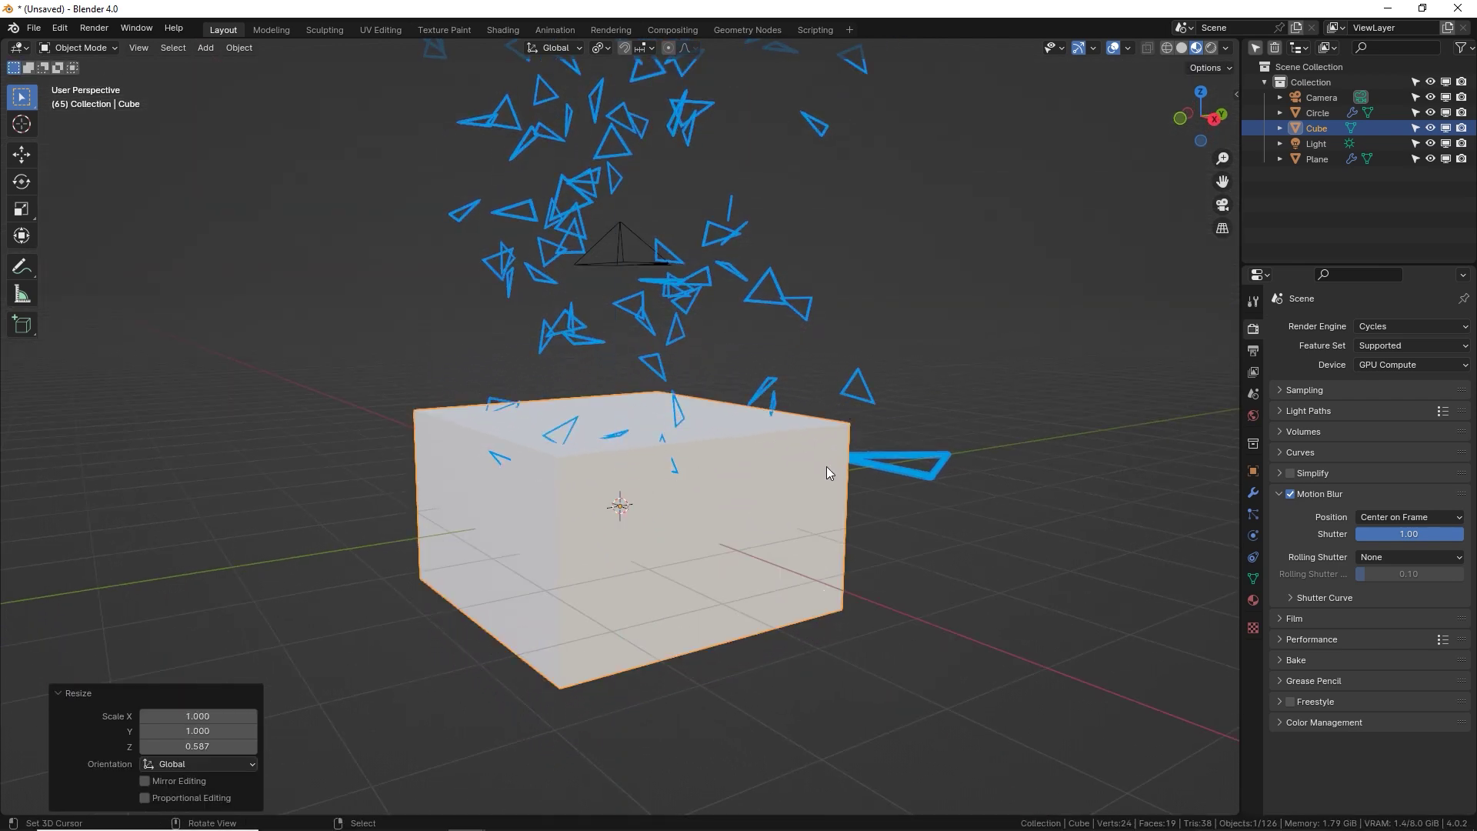
pyautogui.click(1252, 600)
# Step: Give the cube a new material, show a rendered preview, and disconnect its Surface shader
pyautogui.click(1348, 396)
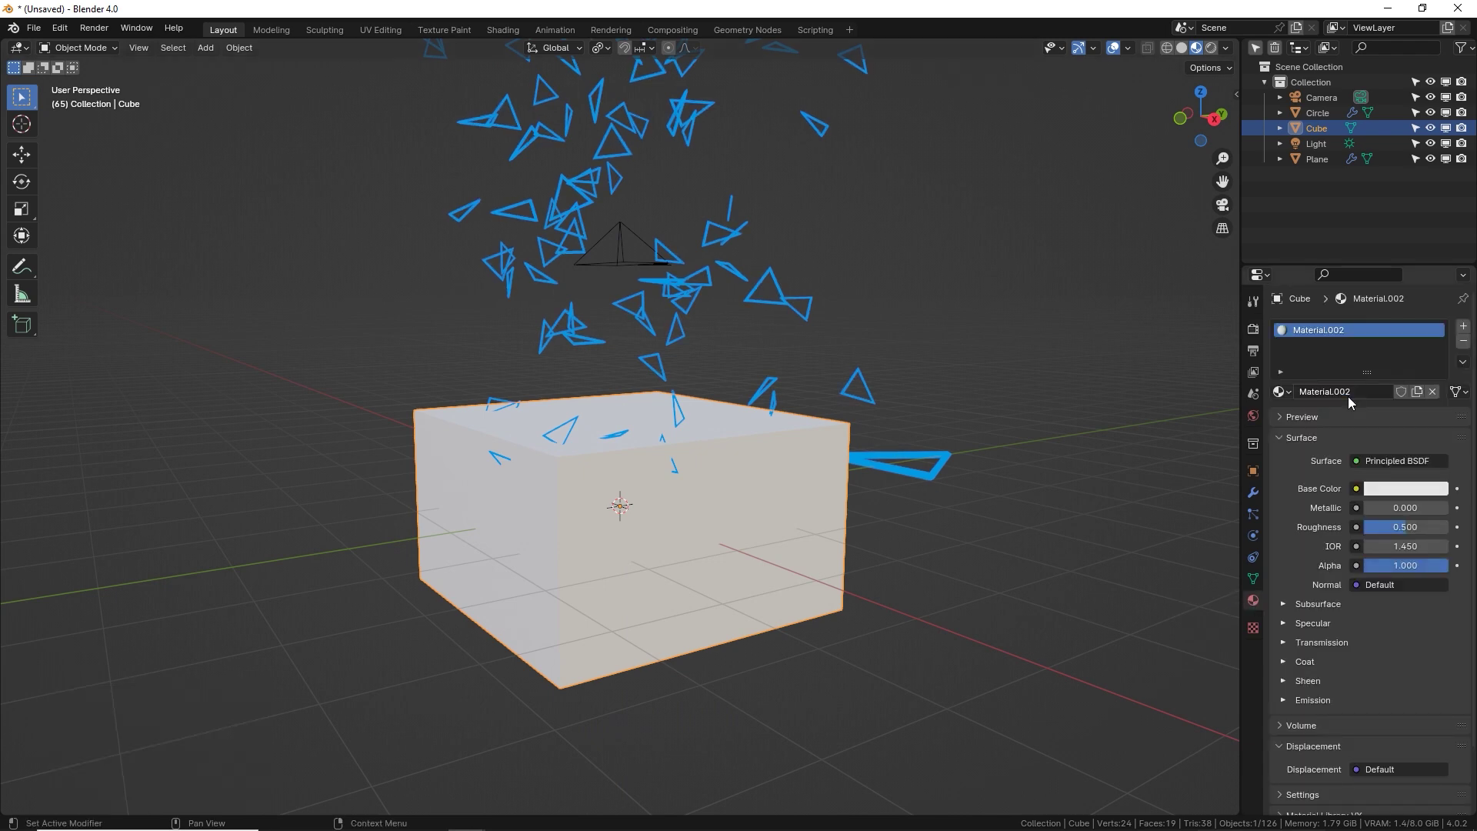
pyautogui.press('z')
pyautogui.click(1363, 459)
pyautogui.click(1364, 460)
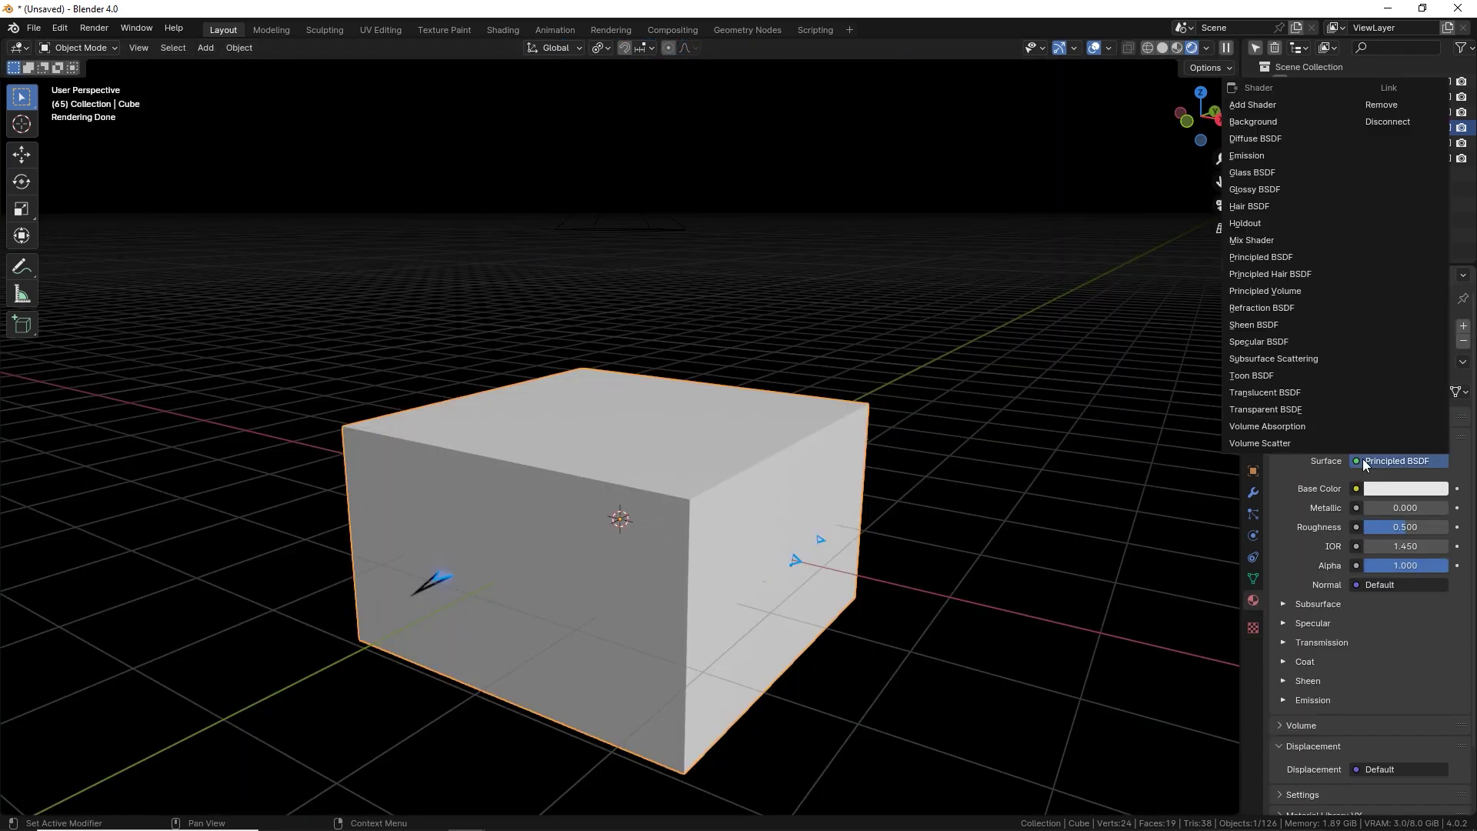
pyautogui.click(1396, 126)
pyautogui.click(1281, 440)
pyautogui.click(1281, 459)
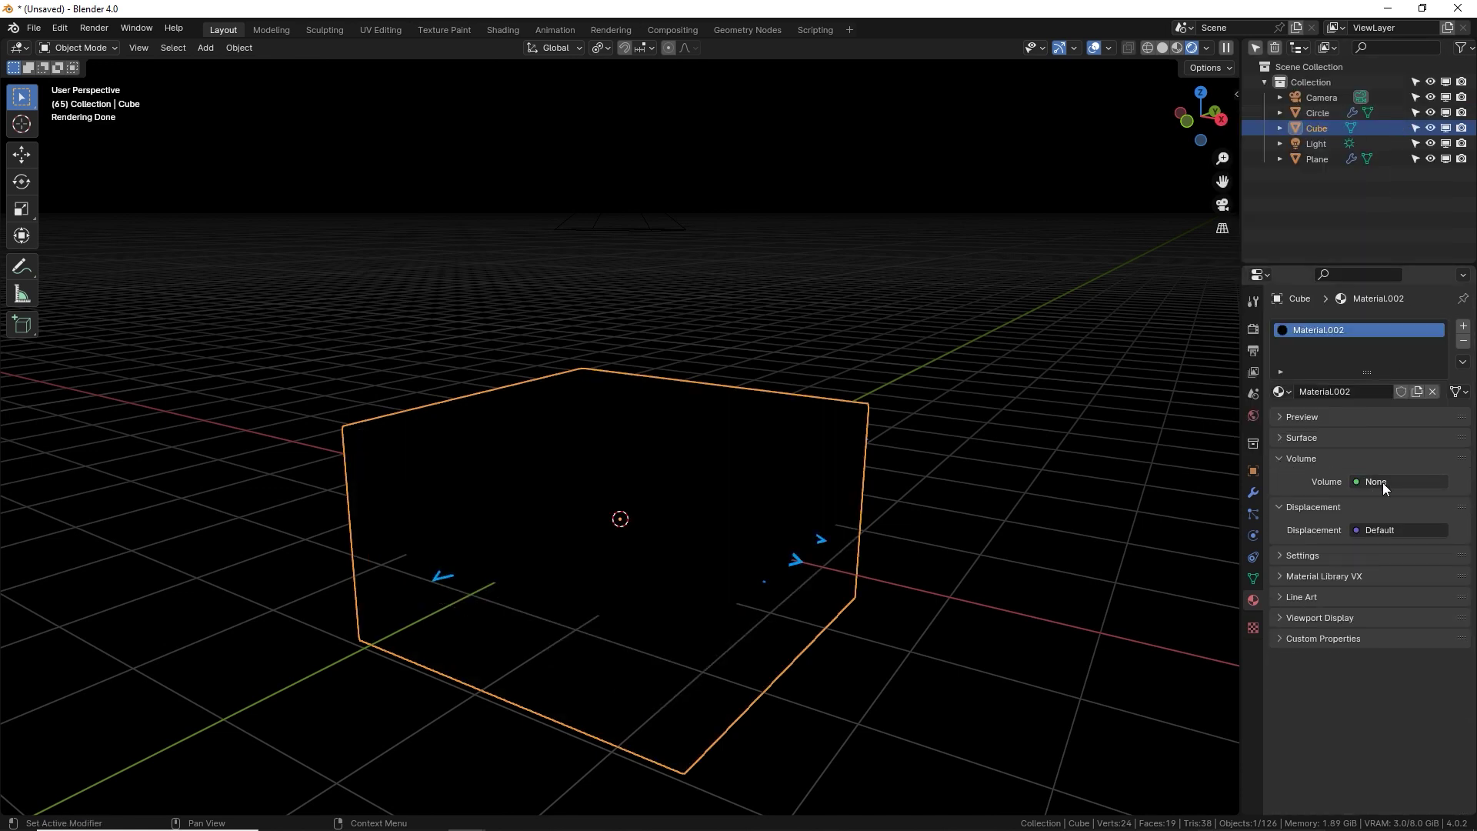
# Step: Set the volume shader to Volume Absorption with density 30, then play the animation
pyautogui.click(1384, 483)
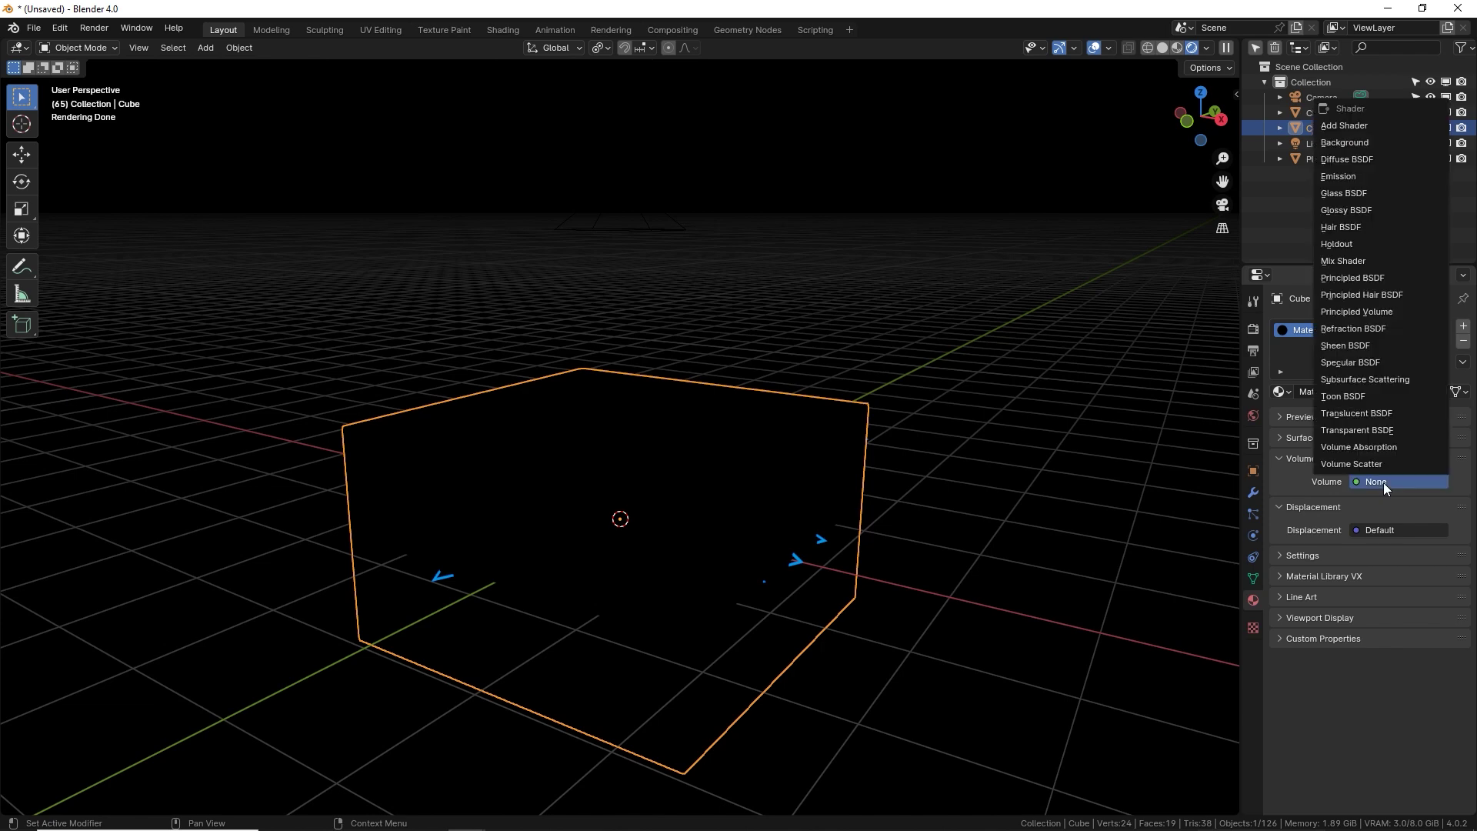
pyautogui.click(1384, 448)
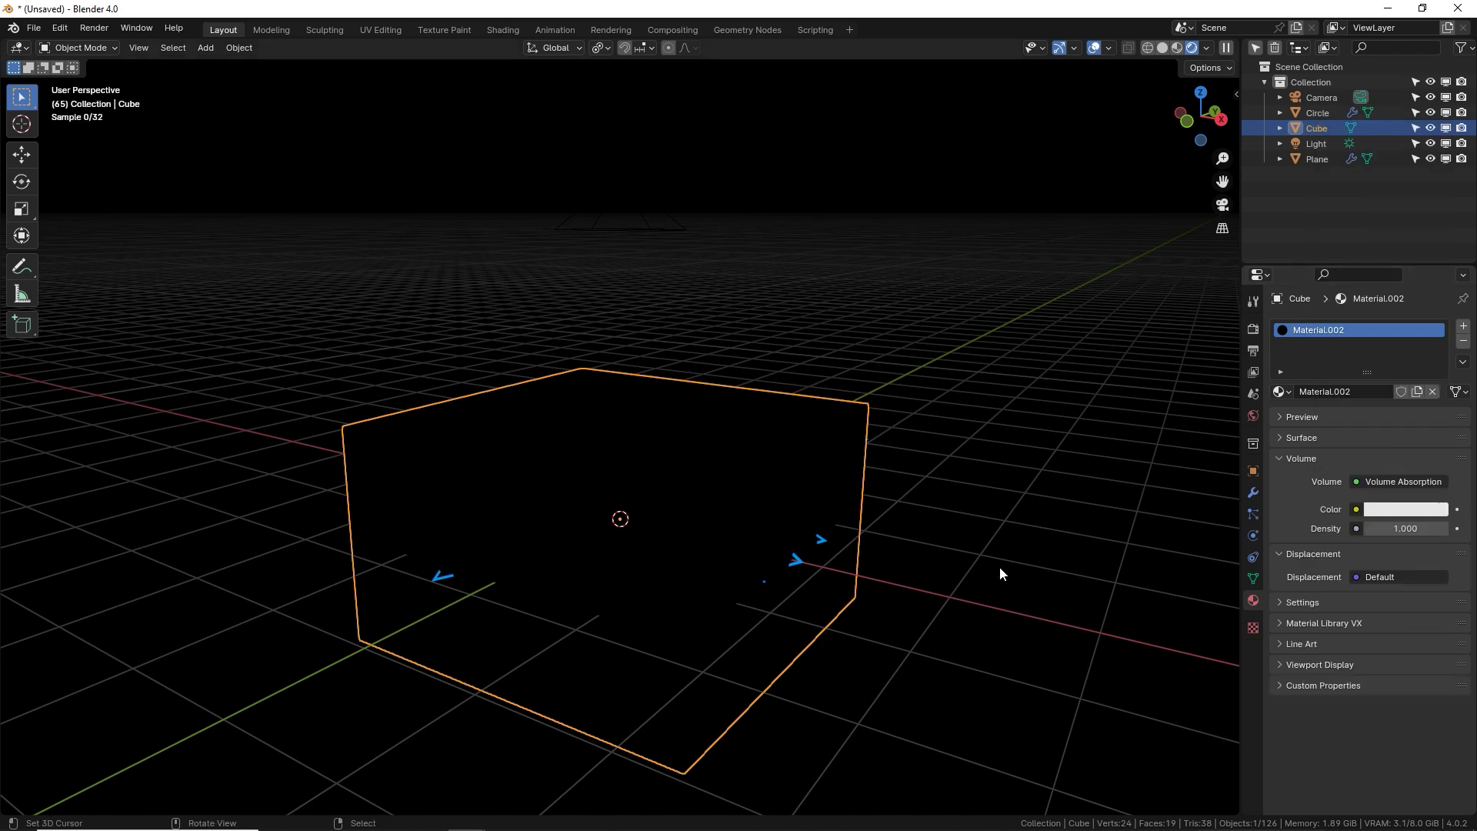
pyautogui.moveTo(566, 525); pyautogui.dragTo(621, 520, button='middle')
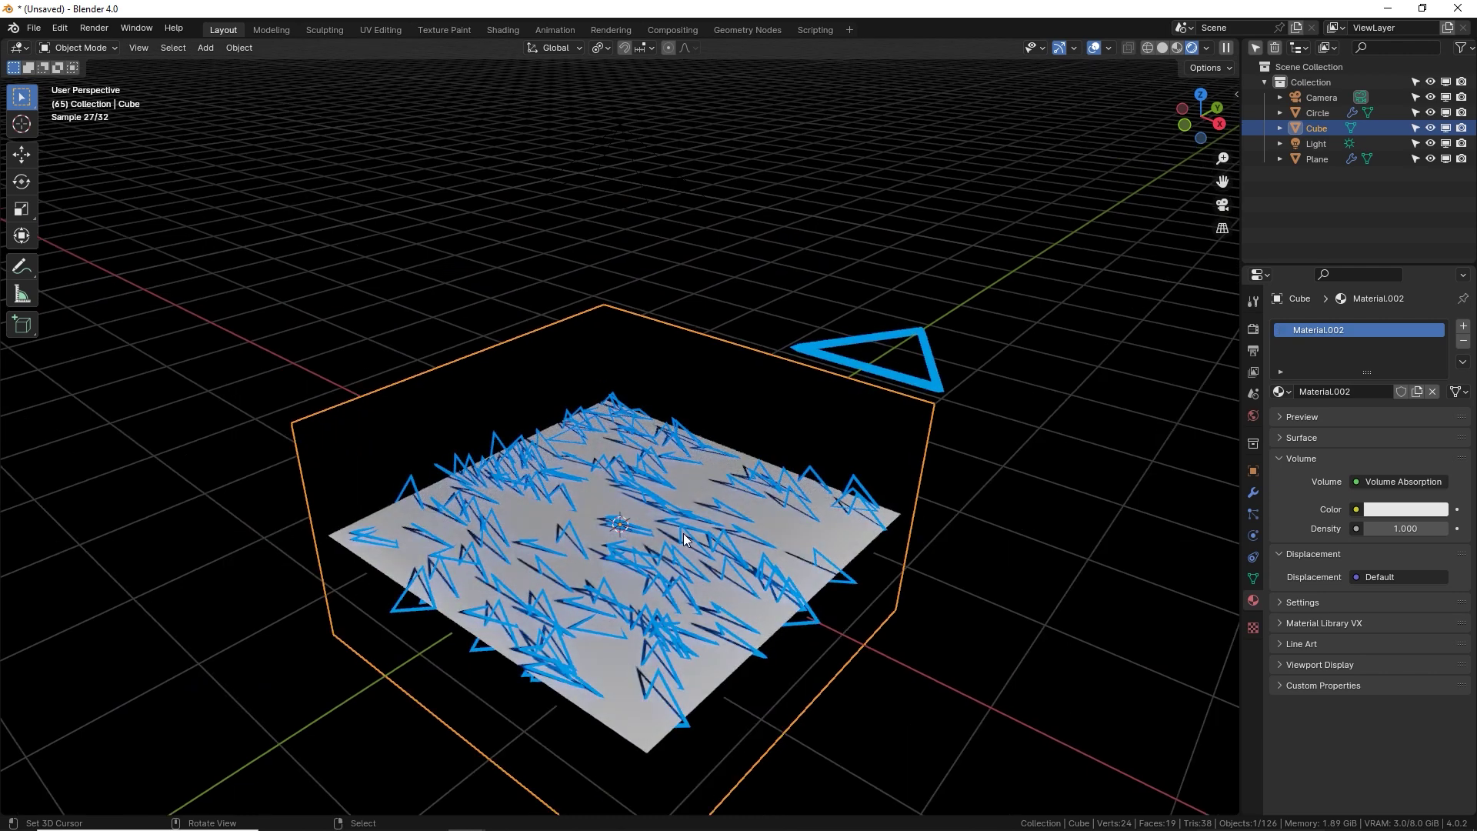
pyautogui.moveTo(1405, 528); pyautogui.dragTo(1453, 529)
pyautogui.click(1384, 529)
pyautogui.write('30')
pyautogui.press('Return')
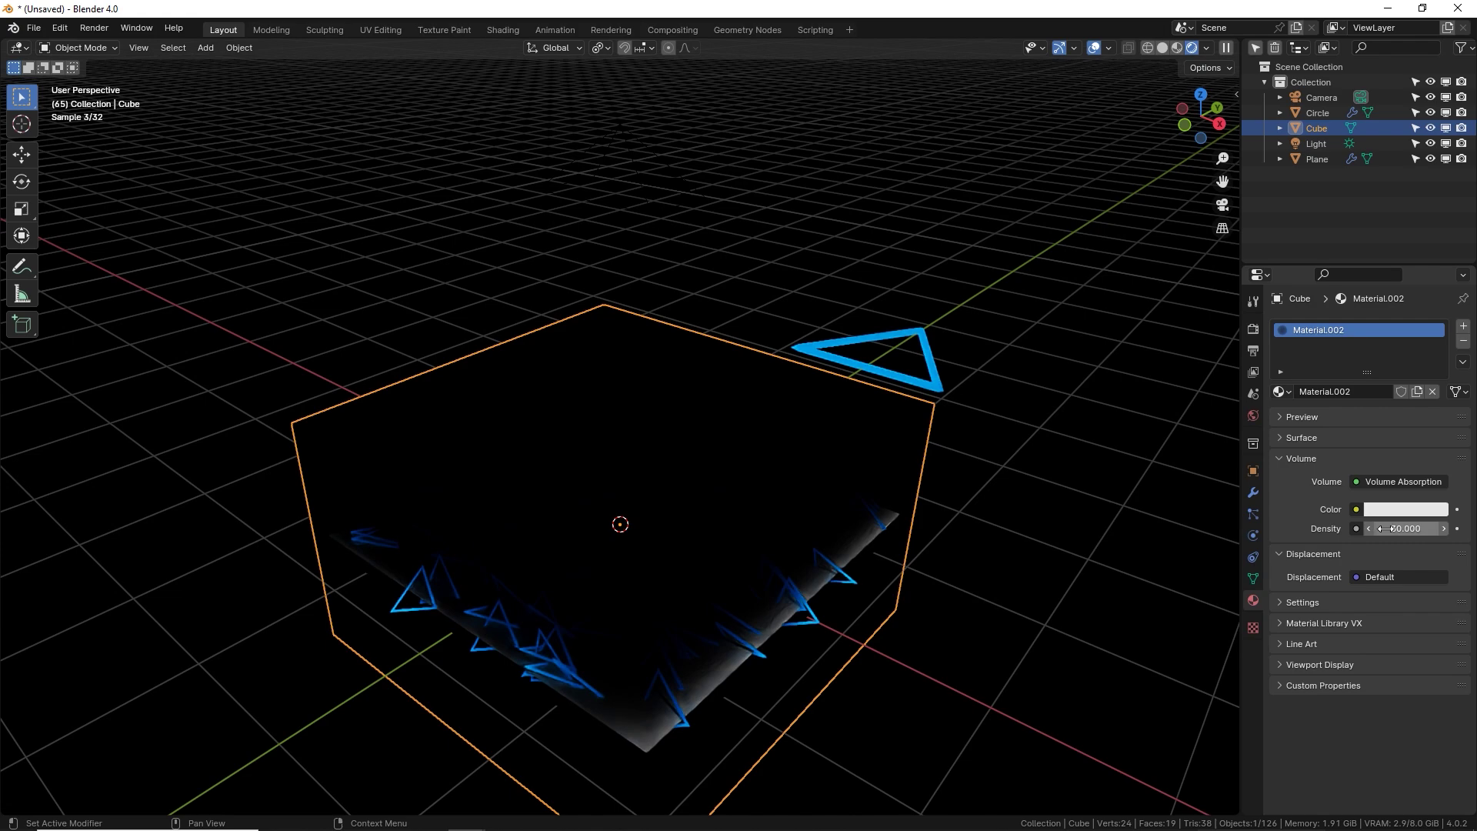
pyautogui.moveTo(781, 528)
pyautogui.mouseDown(button='middle')
pyautogui.moveTo(808, 462)
pyautogui.moveTo(633, 477)
pyautogui.moveTo(538, 517)
pyautogui.moveTo(791, 501)
pyautogui.mouseUp(button='middle')
pyautogui.press('space')
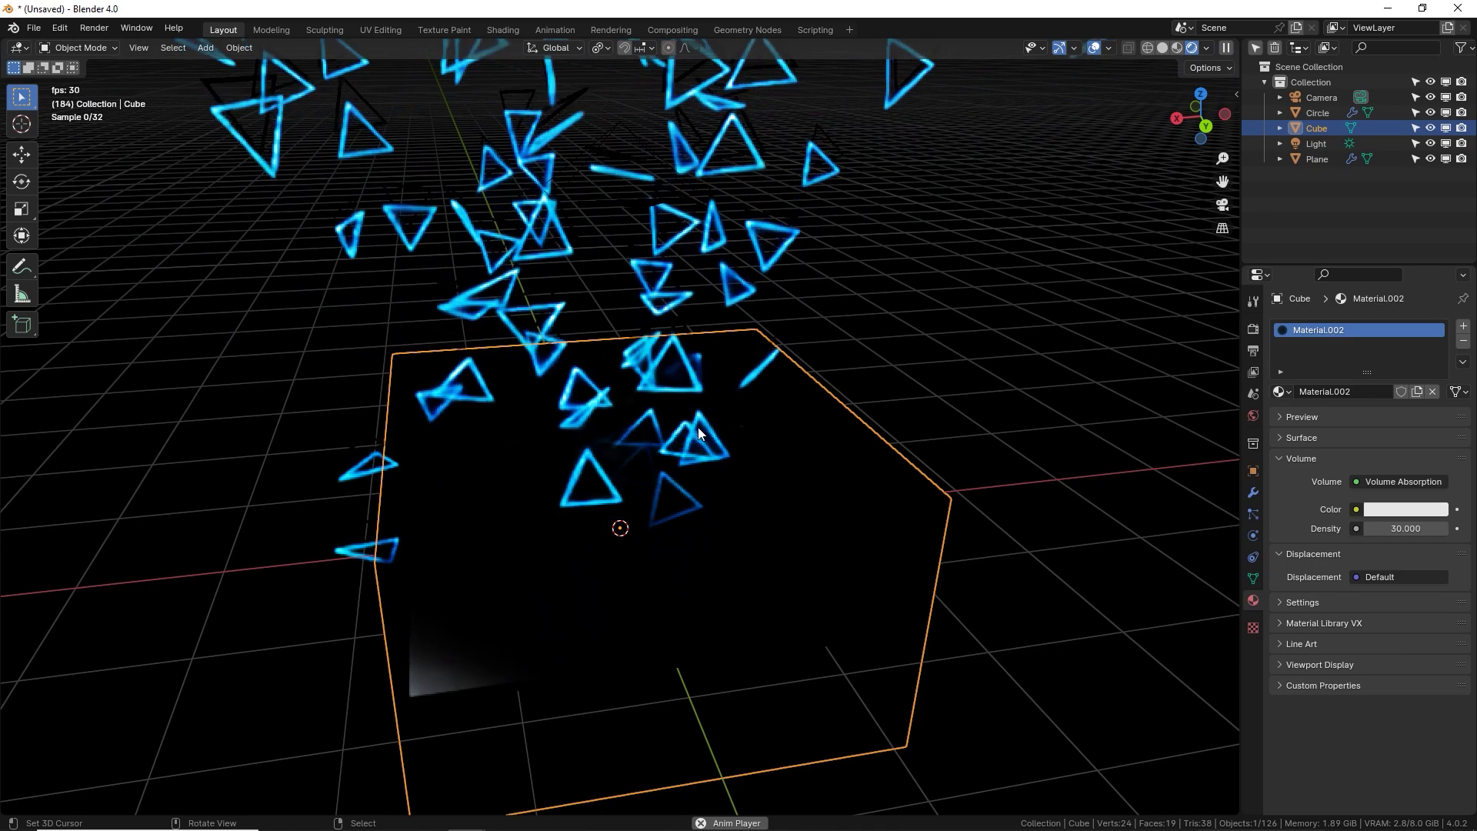
# Step: Inspect the fog box from top and oblique angles, then view it through the camera
pyautogui.moveTo(699, 423)
pyautogui.mouseDown(button='middle')
pyautogui.moveTo(713, 440)
pyautogui.moveTo(699, 431)
pyautogui.mouseUp(button='middle')
pyautogui.press('KP_7')
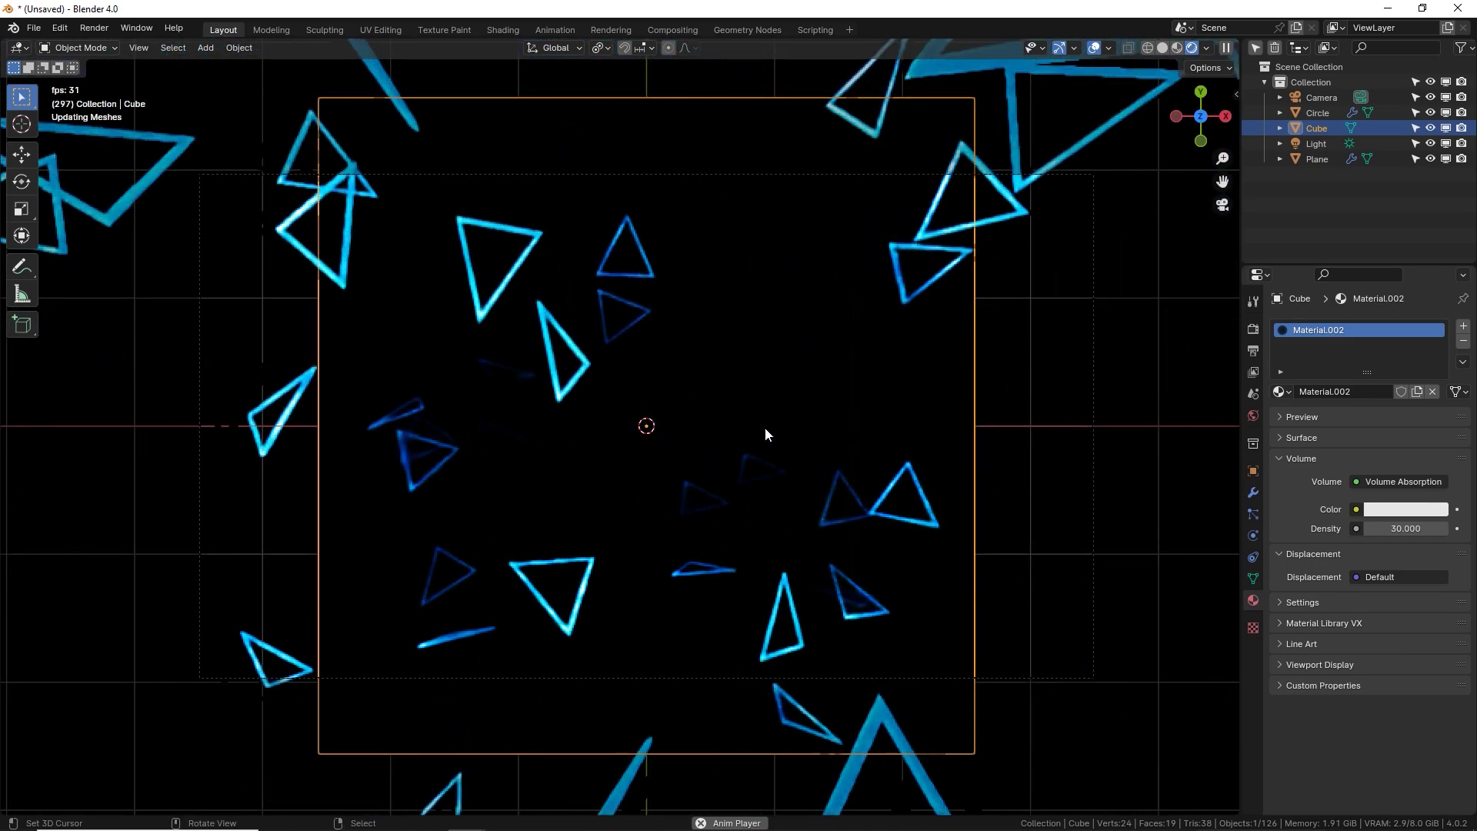
pyautogui.scroll(2, 763, 428)
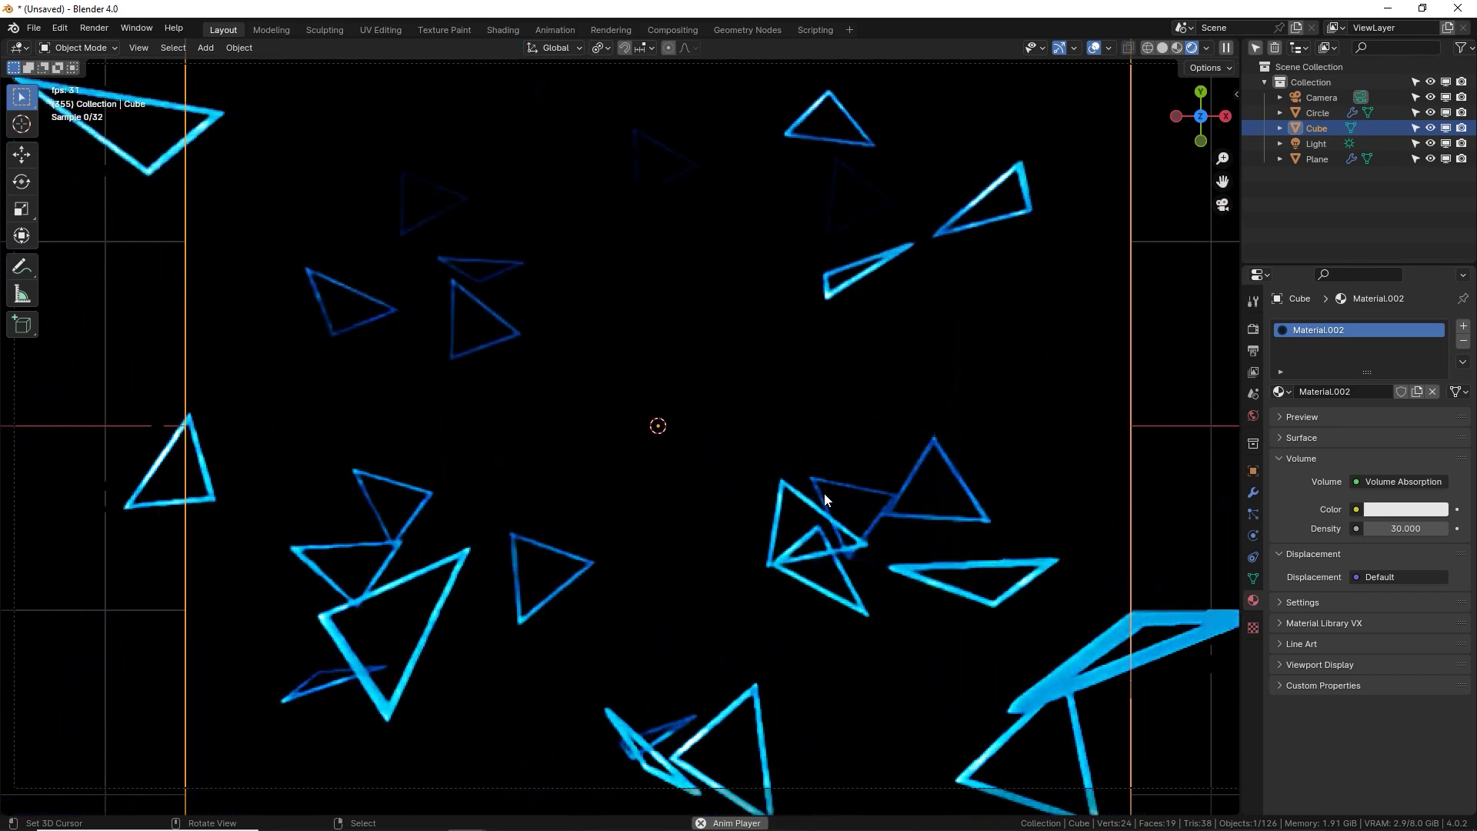
pyautogui.moveTo(763, 560); pyautogui.dragTo(814, 513, button='middle')
pyautogui.press('s')
pyautogui.press('z')
pyautogui.press('Escape')
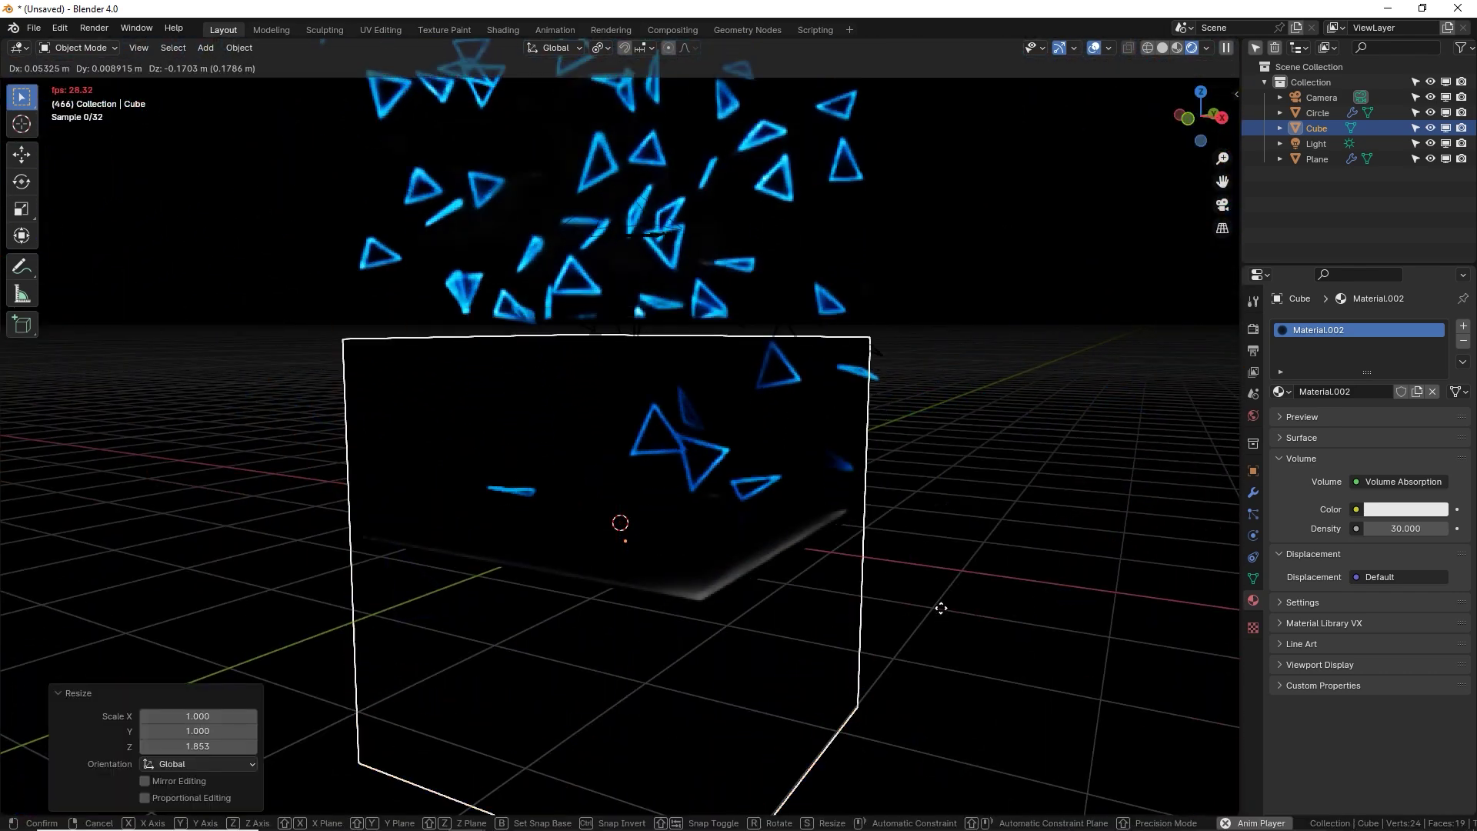
pyautogui.moveTo(944, 588); pyautogui.dragTo(921, 419, button='middle')
pyautogui.press('KP_0')
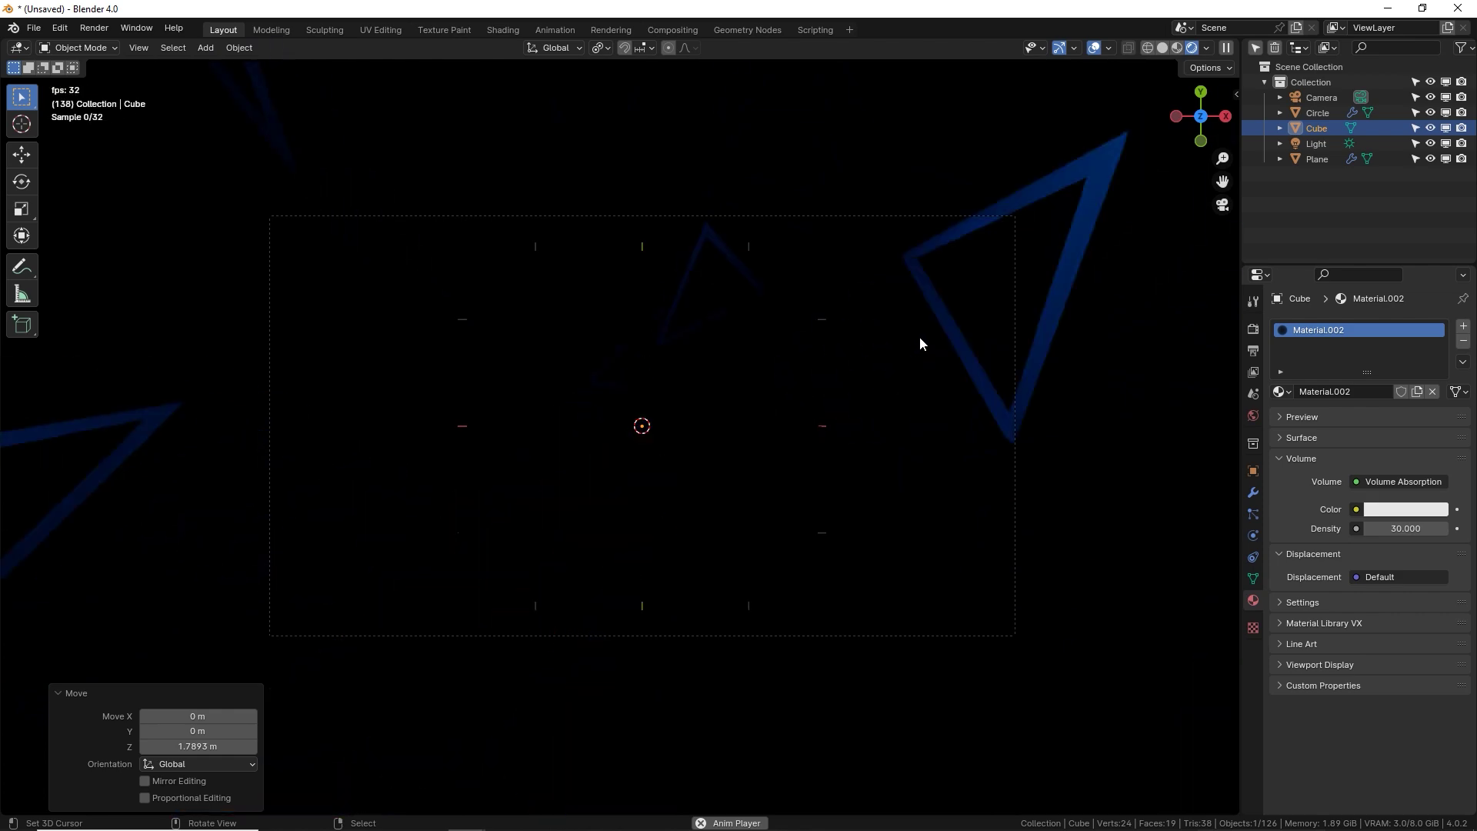
# Step: Set the transform pivot to 3D Cursor and flatten the cube along Z
pyautogui.click(600, 48)
pyautogui.click(631, 103)
pyautogui.press('KP_1')
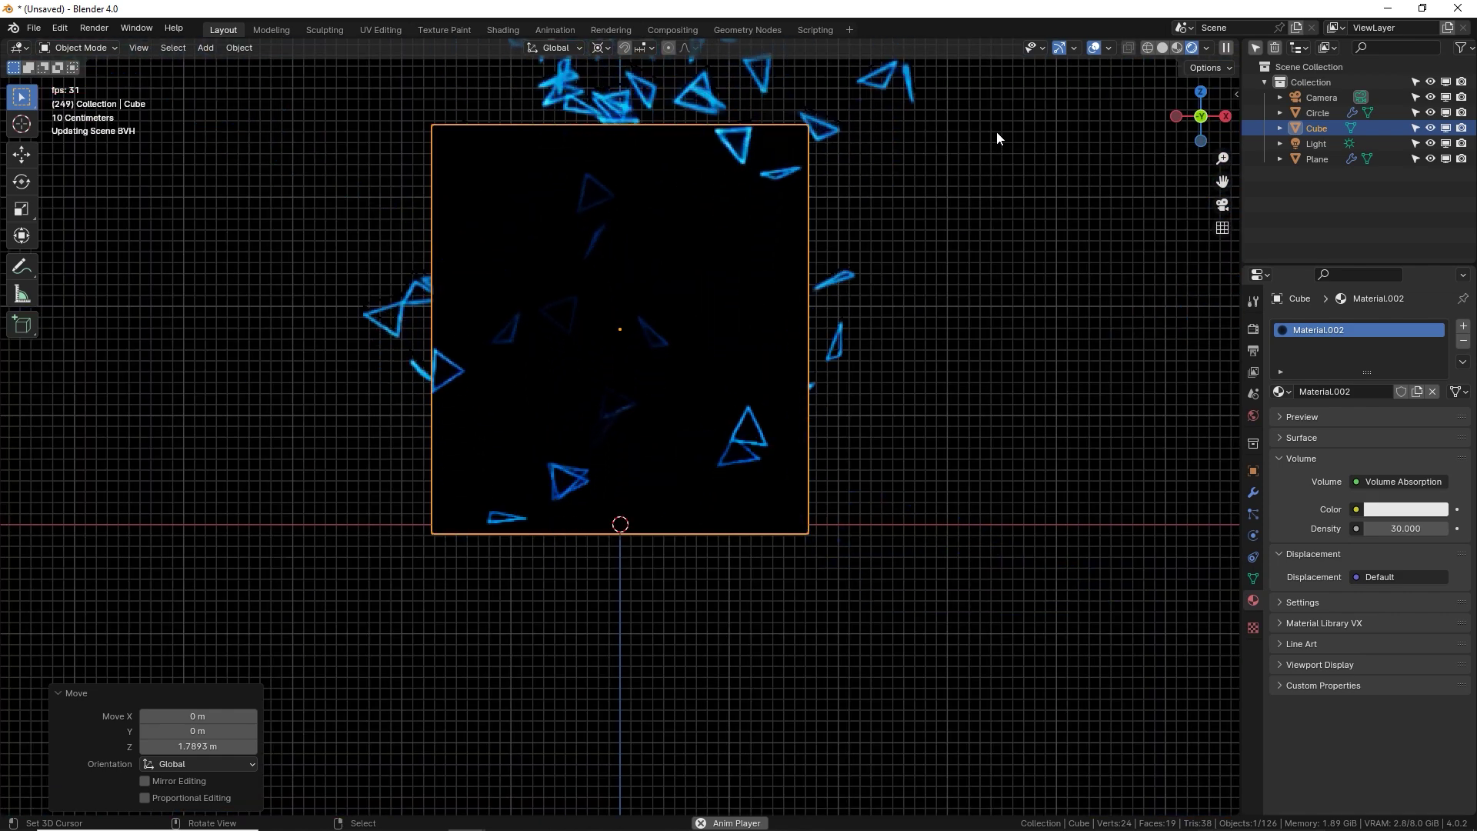
pyautogui.press('s')
pyautogui.press('z')
pyautogui.click(661, 431)
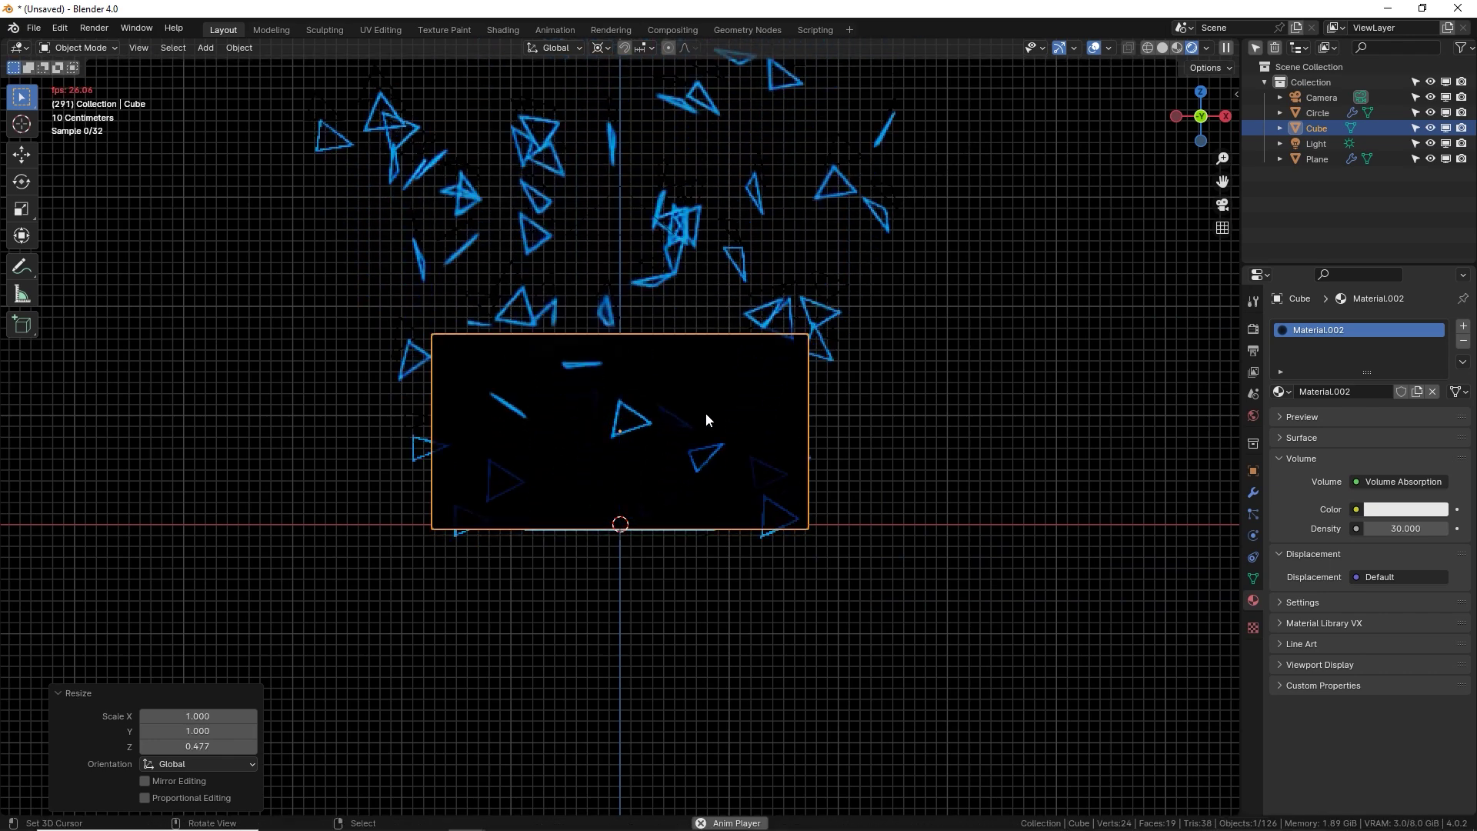
# Step: Rescale the cube vertically again to 0.609, check through the camera, and stop playback
pyautogui.press('KP_0')
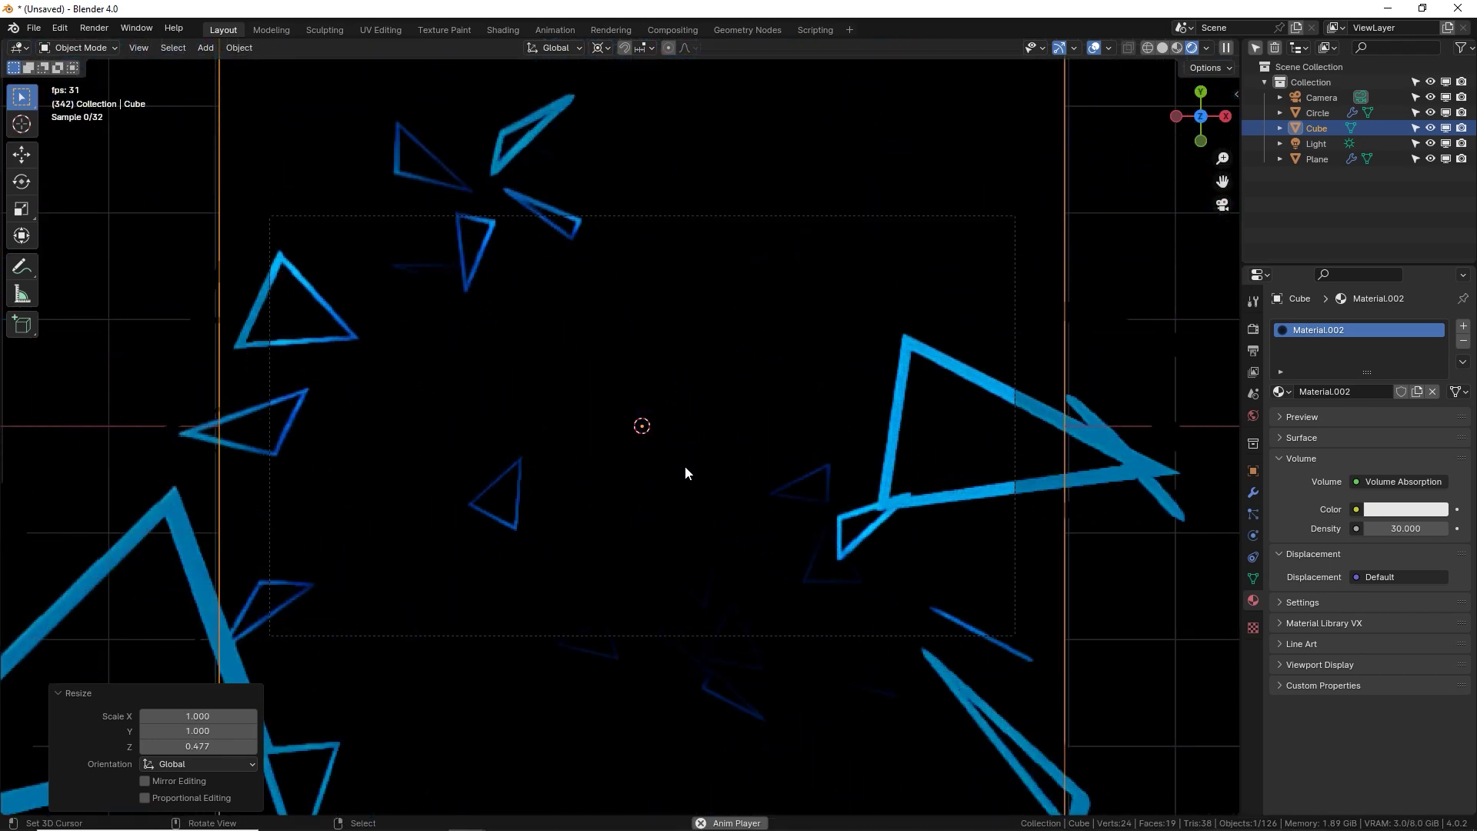
pyautogui.press('KP_1')
pyautogui.press('s')
pyautogui.press('z')
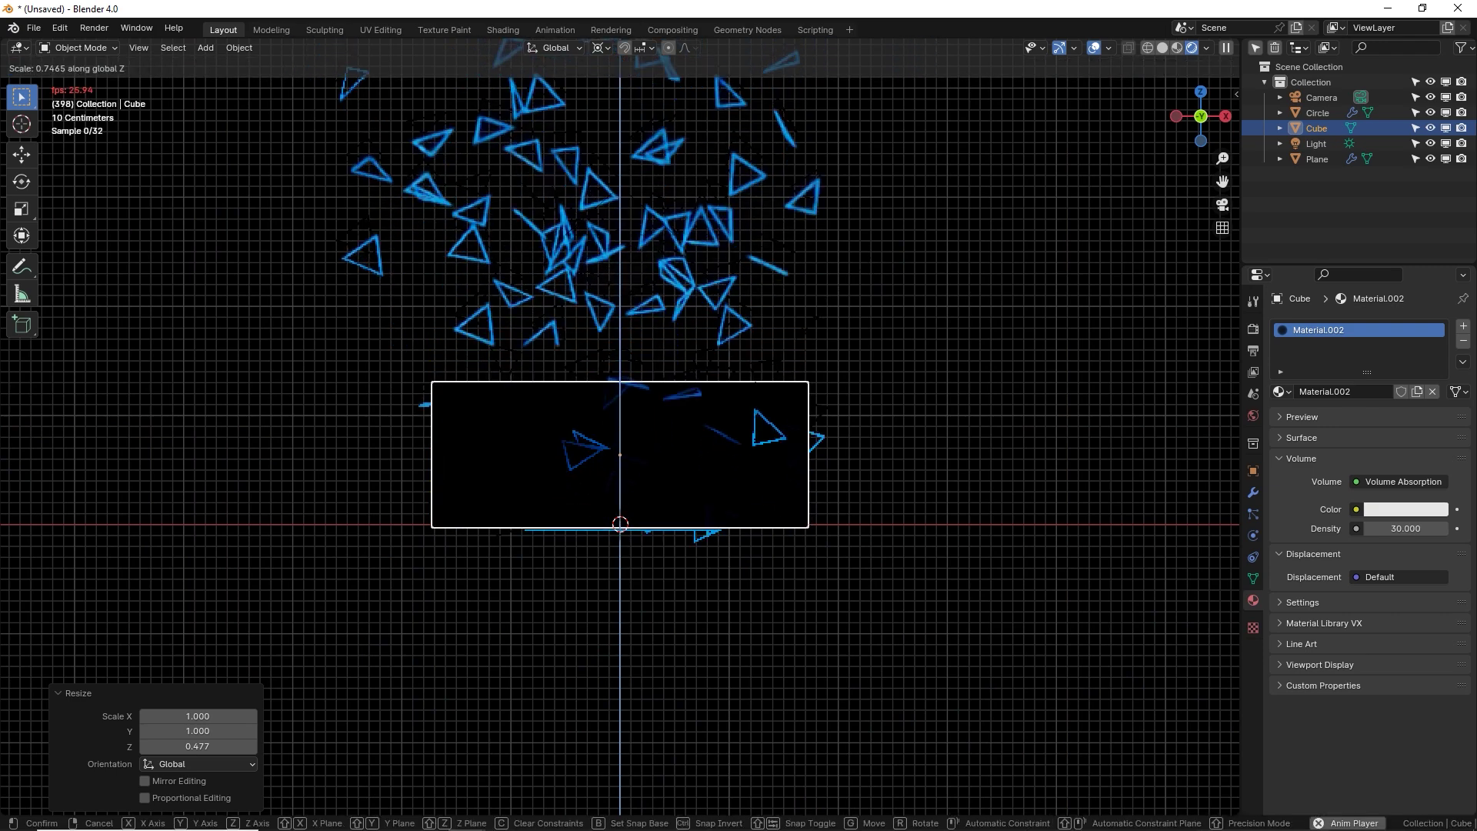
pyautogui.click(783, 367)
pyautogui.press('KP_0')
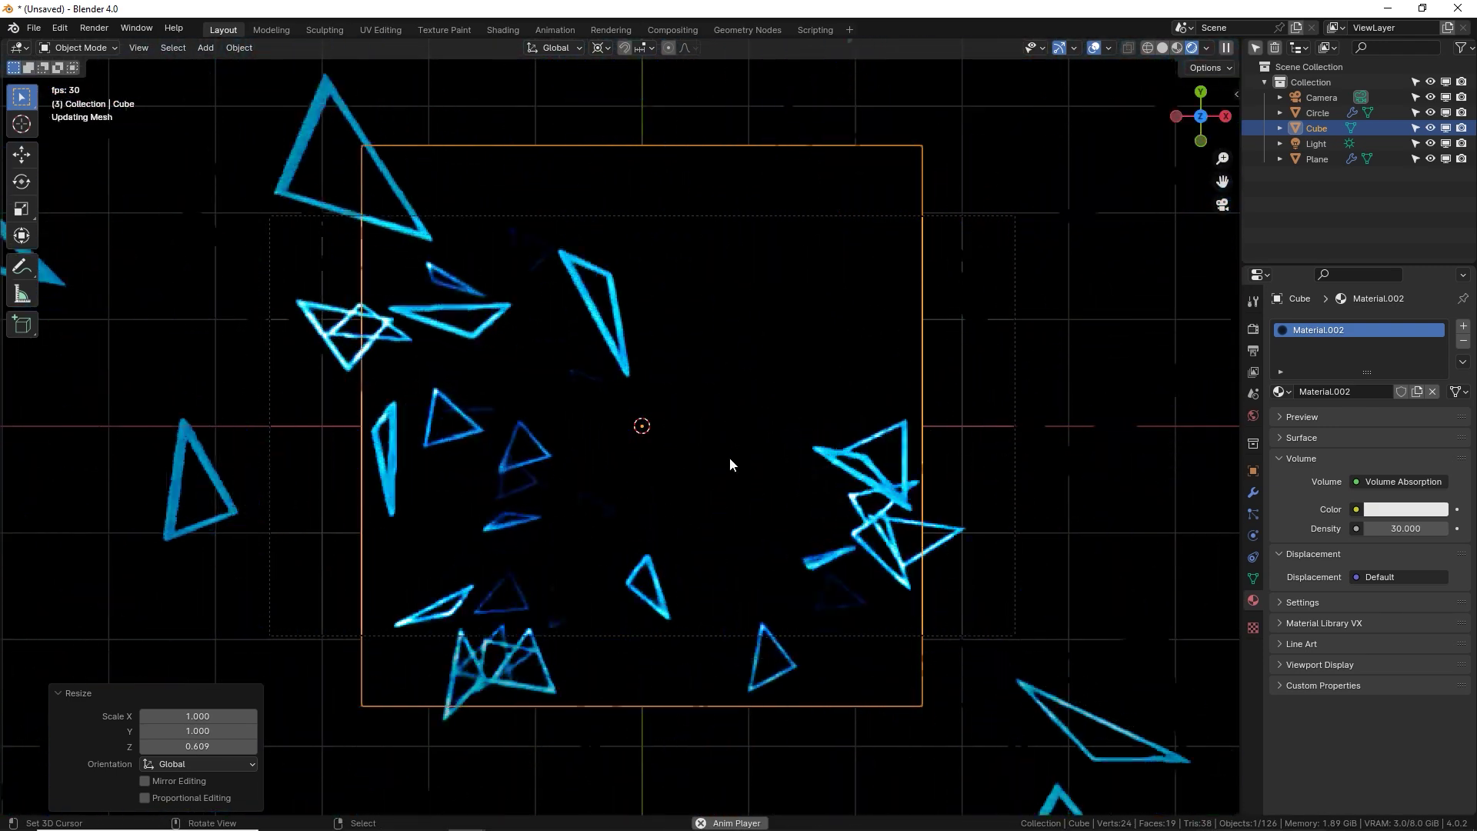
pyautogui.press('space')
# Step: Select the camera and enable Depth of Field in its properties
pyautogui.click(953, 224)
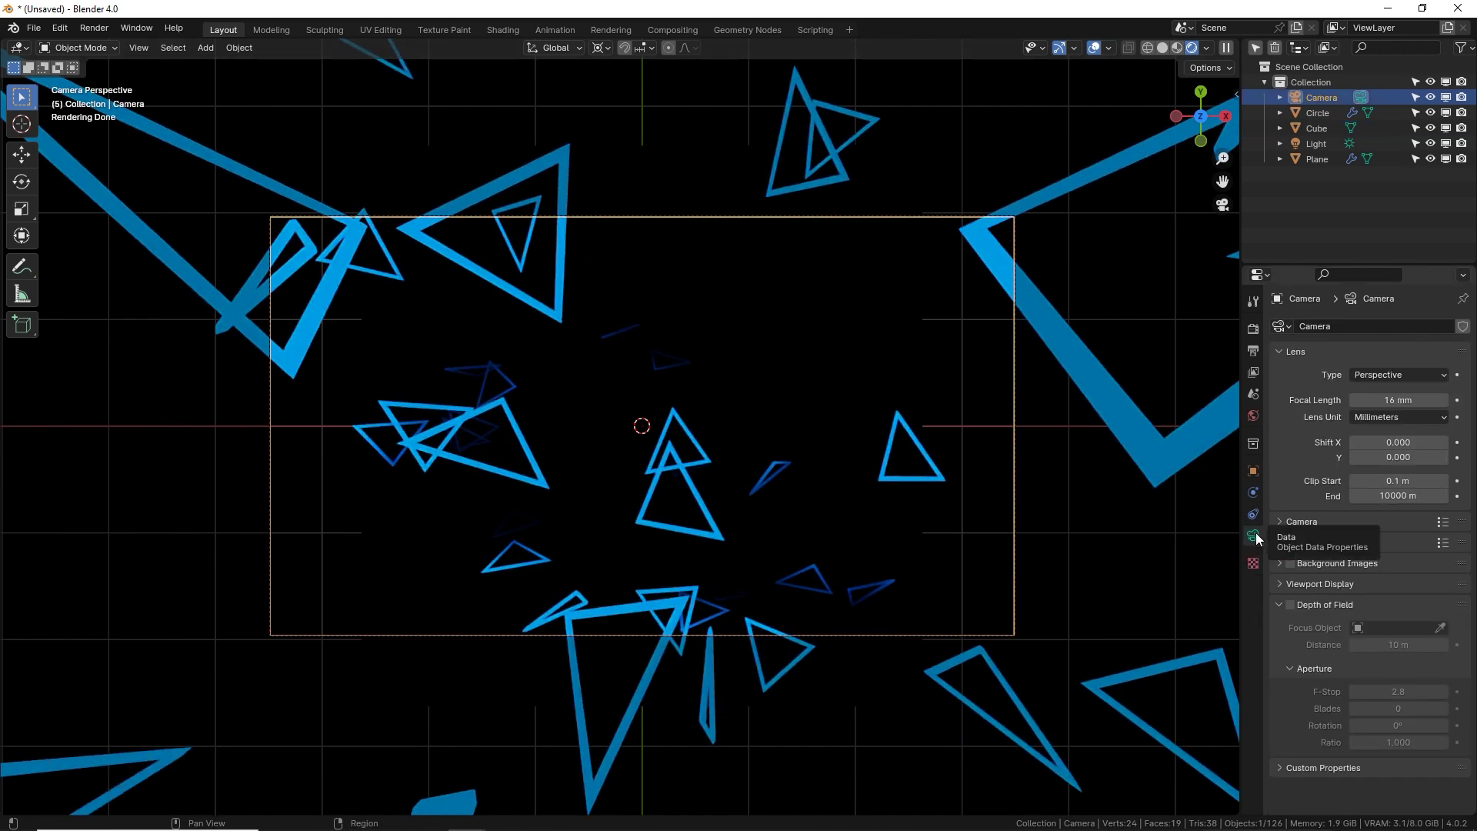
pyautogui.click(1290, 605)
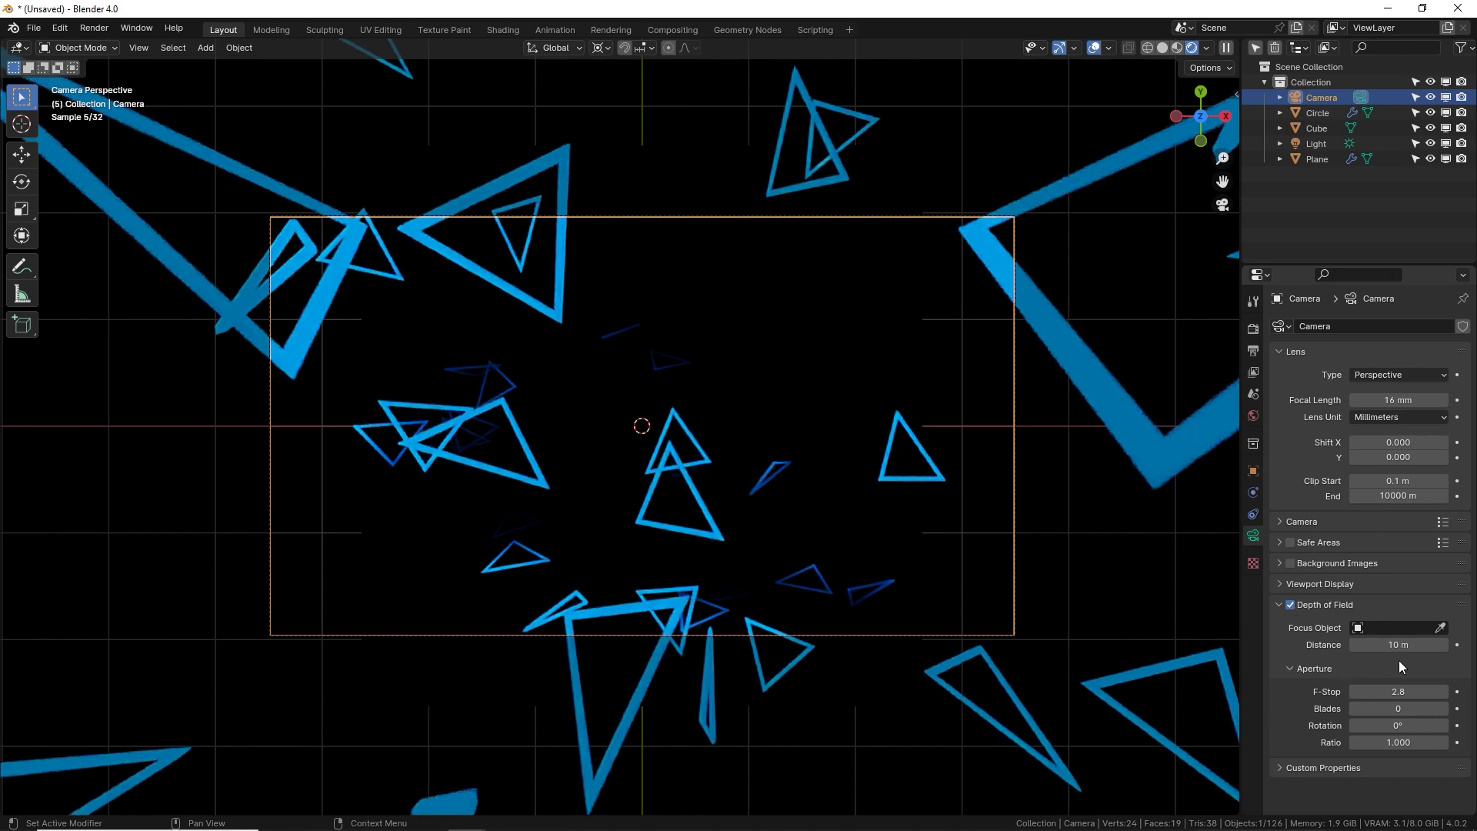
pyautogui.click(1281, 584)
pyautogui.scroll(-2, 1313, 528)
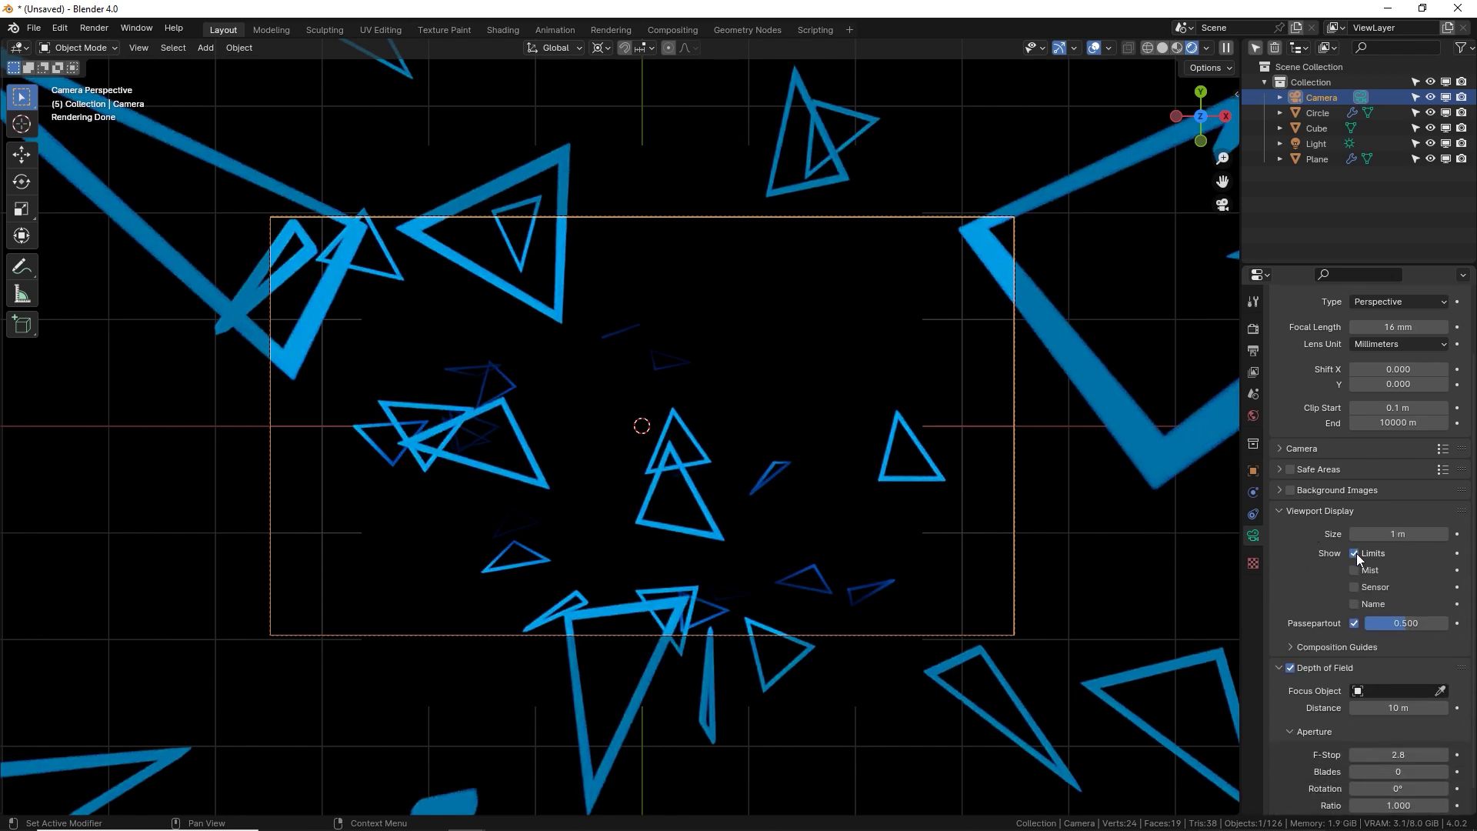
pyautogui.press('KP_1')
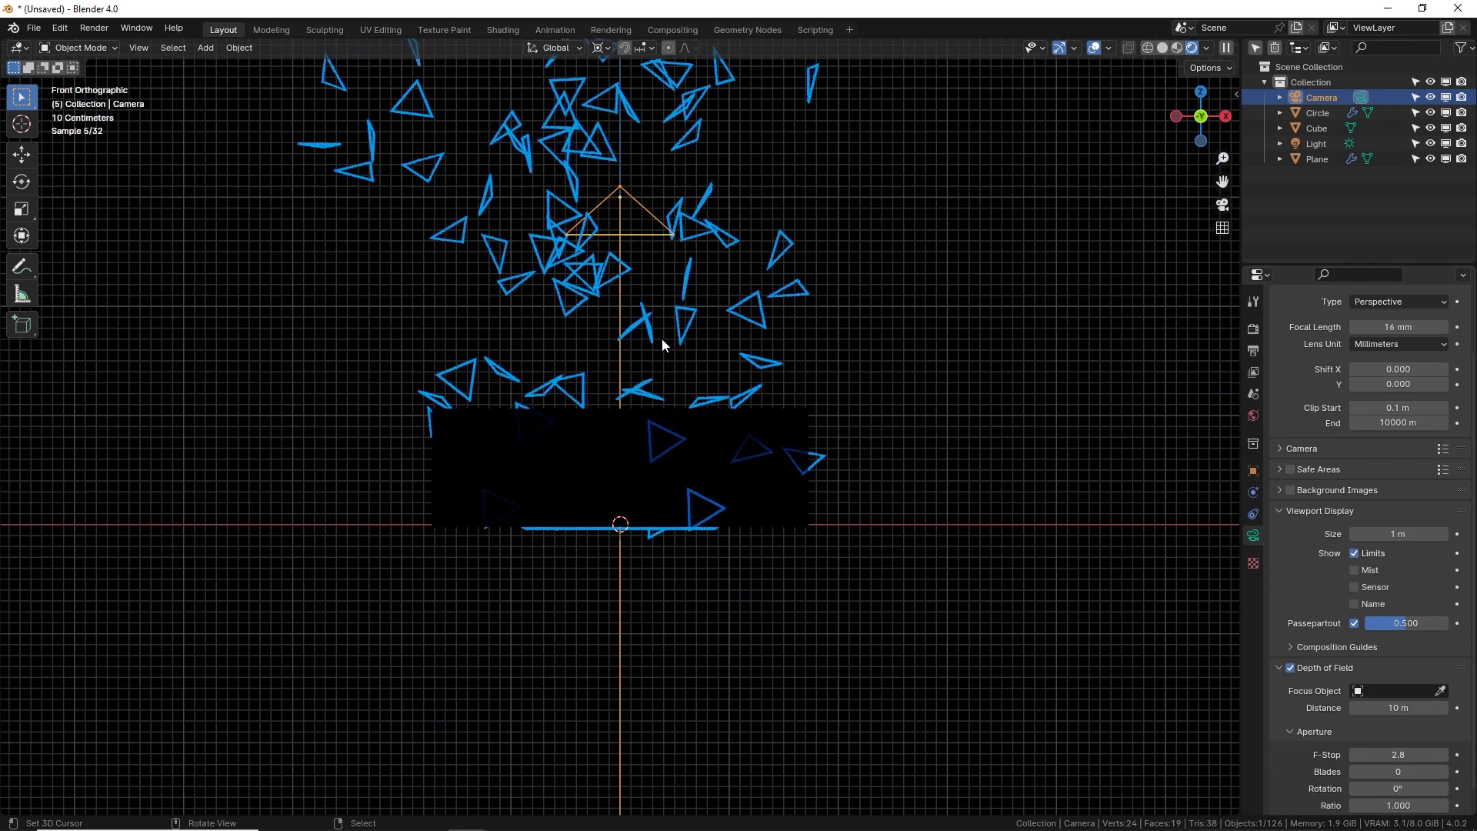
pyautogui.keyDown('shift'); pyautogui.moveTo(706, 336); pyautogui.dragTo(728, 372, button='middle'); pyautogui.keyUp('shift')
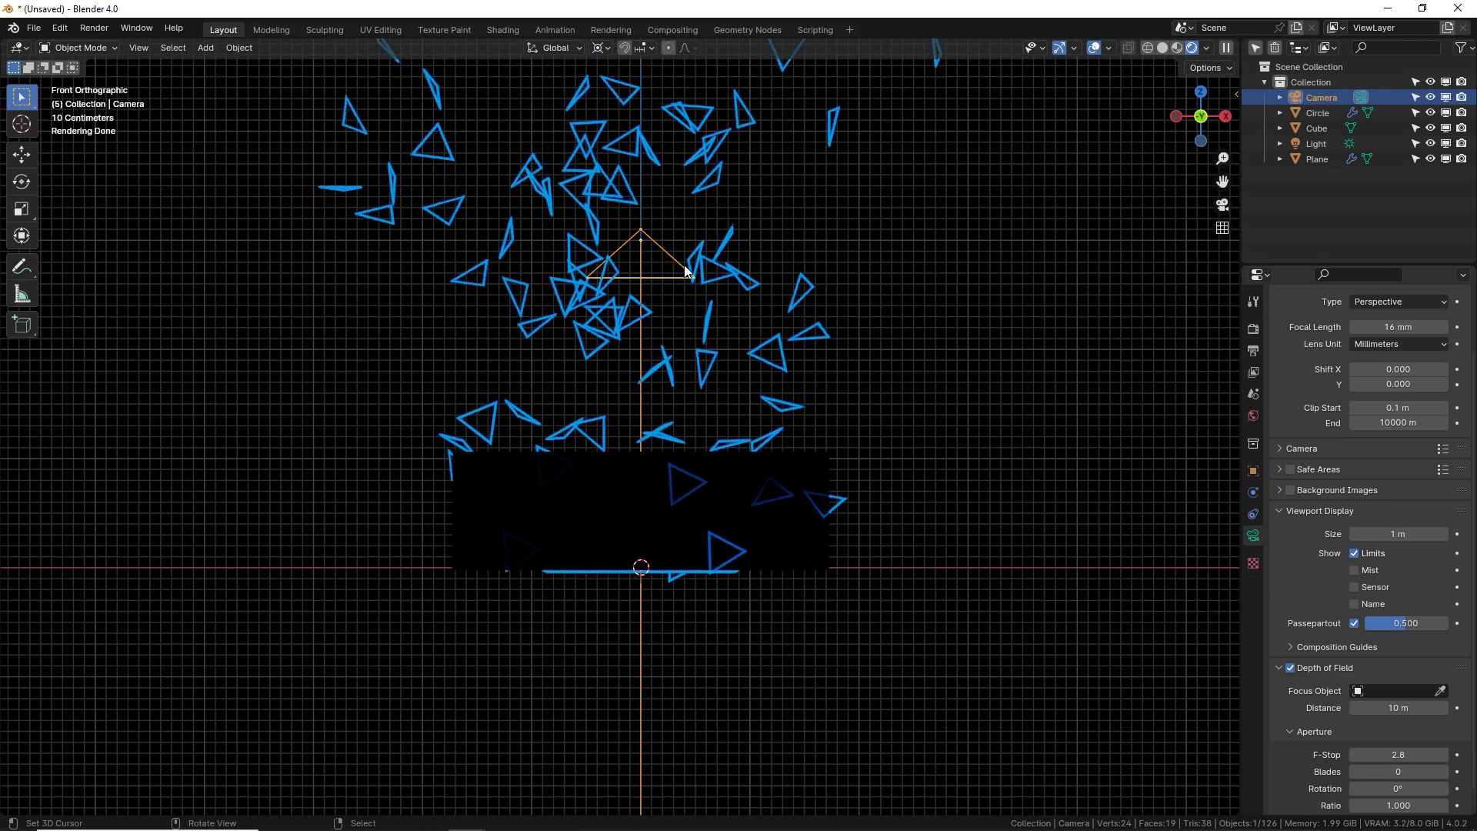
pyautogui.scroll(-1, 1346, 668)
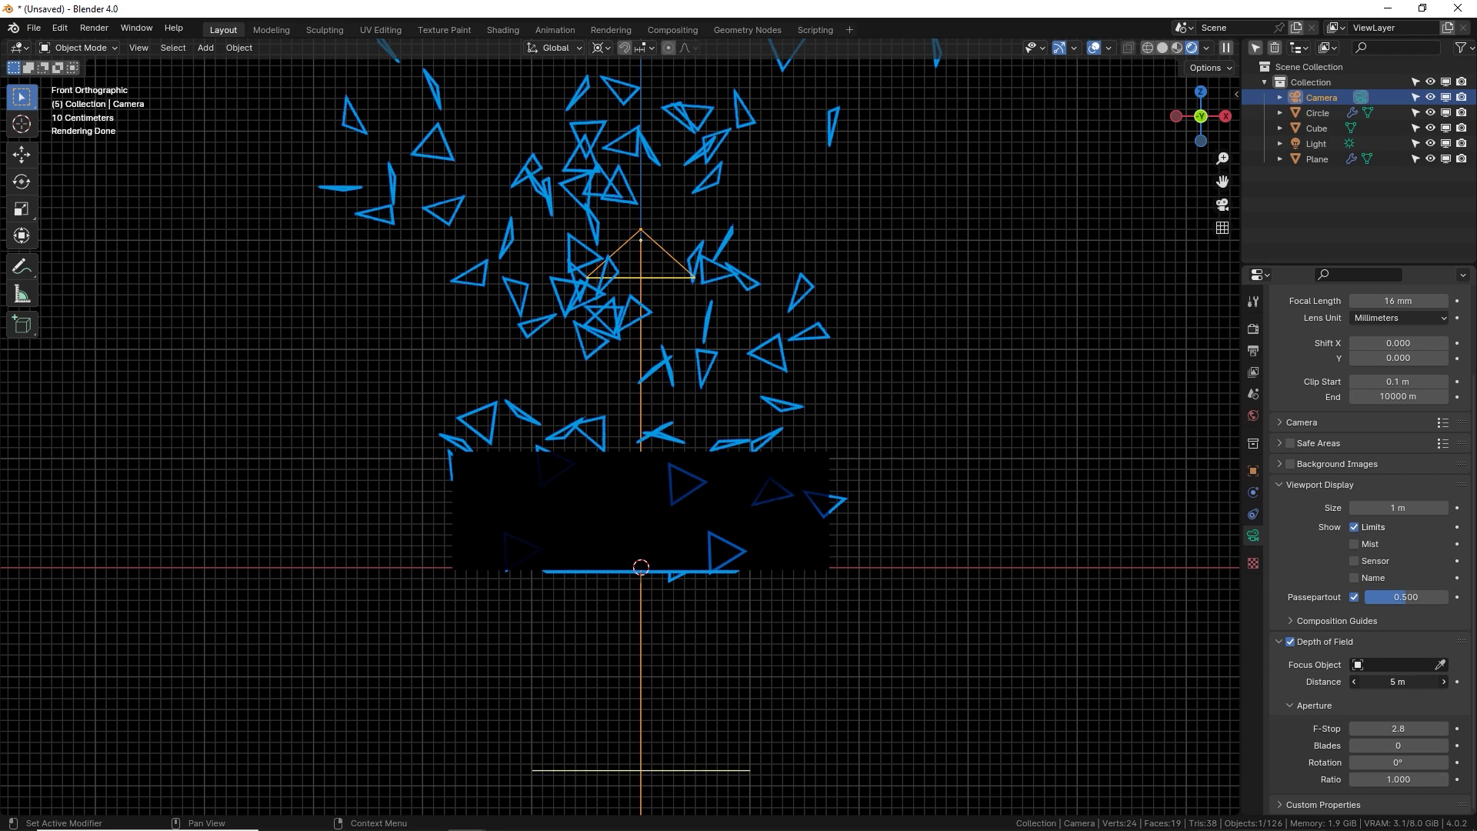
# Step: Pull the camera's focus distance in to 0.64 m in front view
pyautogui.moveTo(1398, 681); pyautogui.dragTo(1408, 682)
pyautogui.moveTo(862, 446); pyautogui.dragTo(688, 759, button='middle')
pyautogui.moveTo(678, 626); pyautogui.dragTo(745, 540, button='middle')
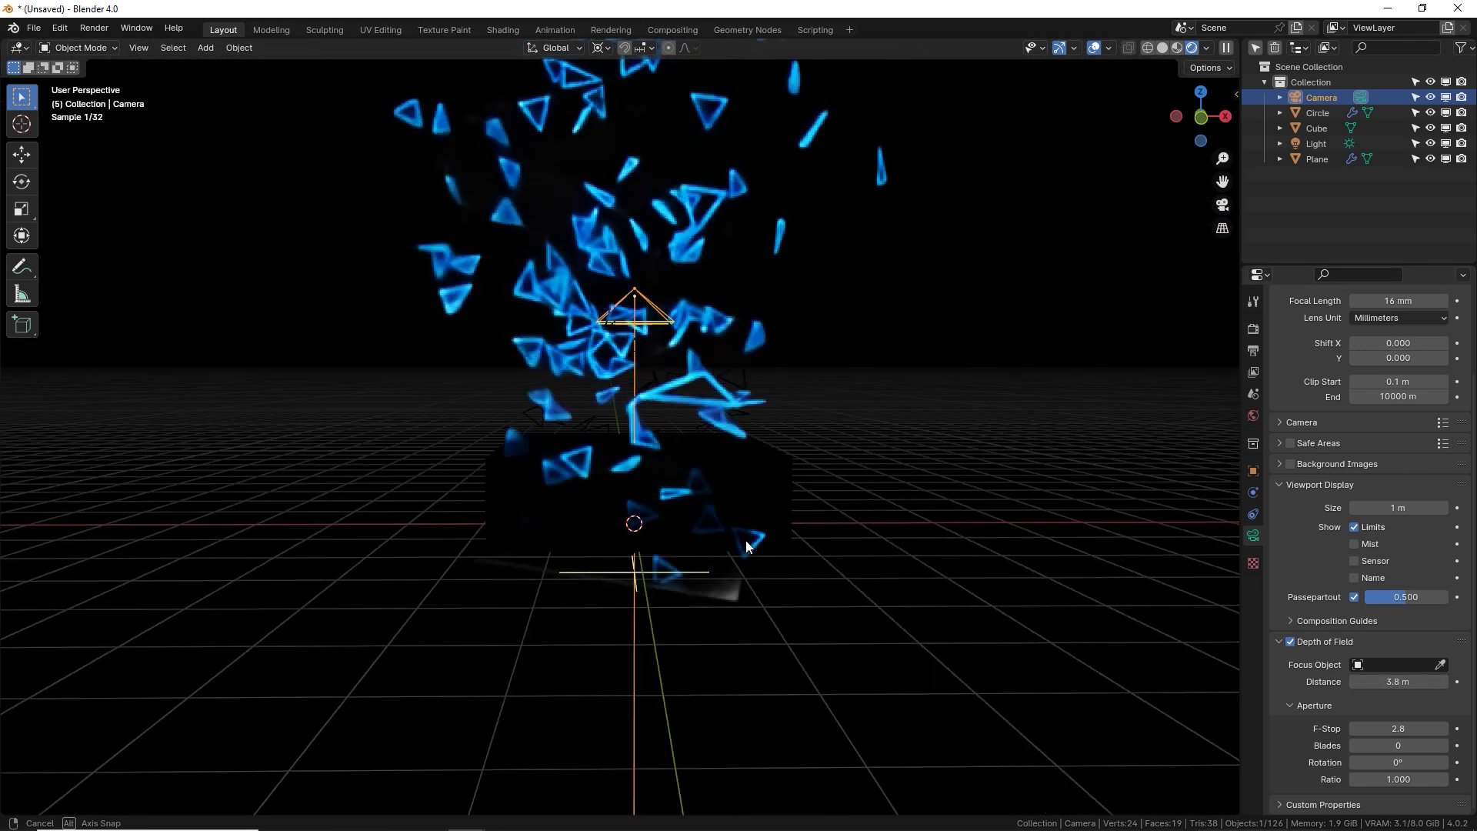
pyautogui.press('KP_1')
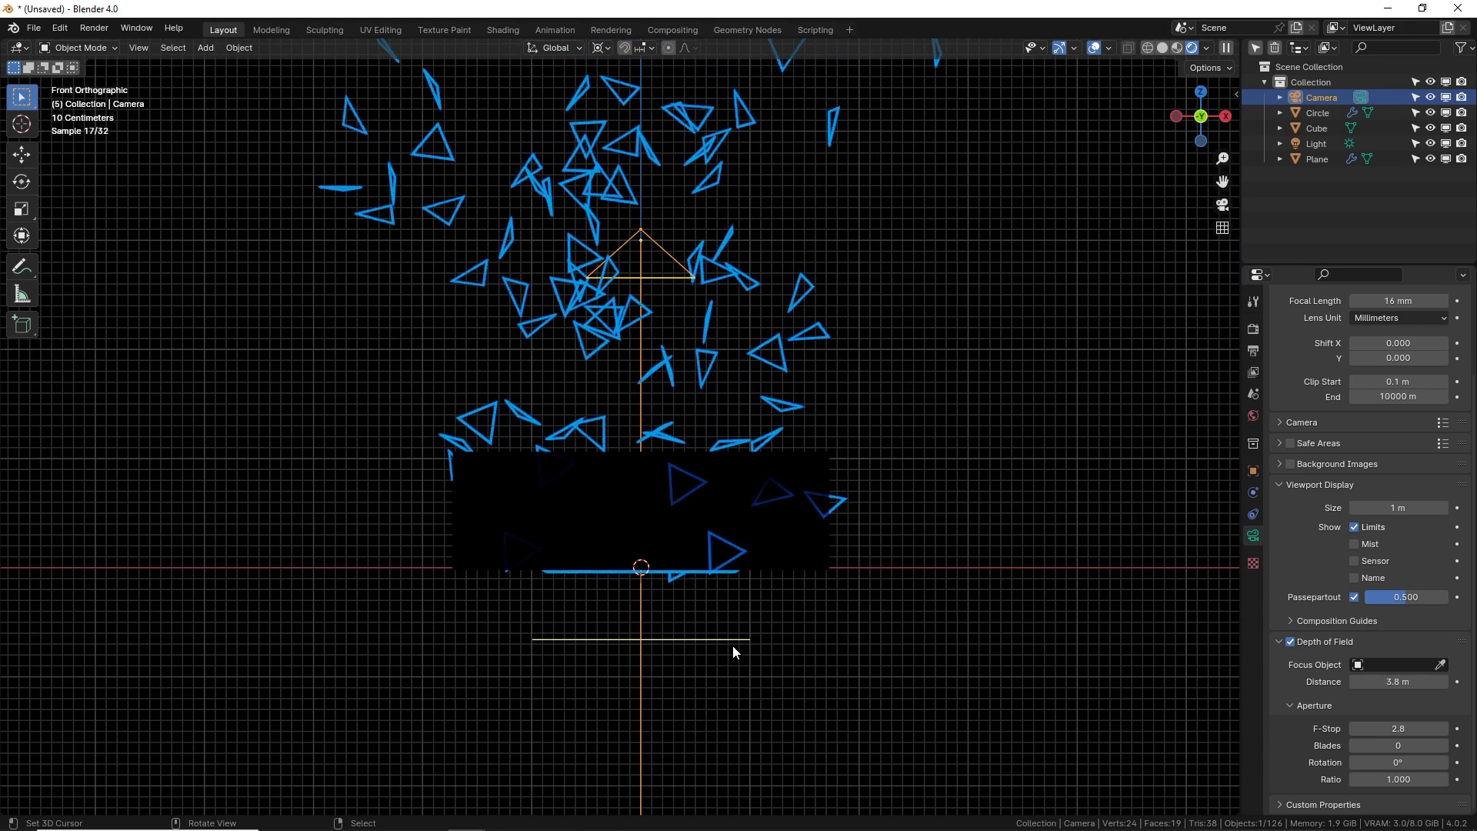
pyautogui.moveTo(736, 644); pyautogui.dragTo(764, 369)
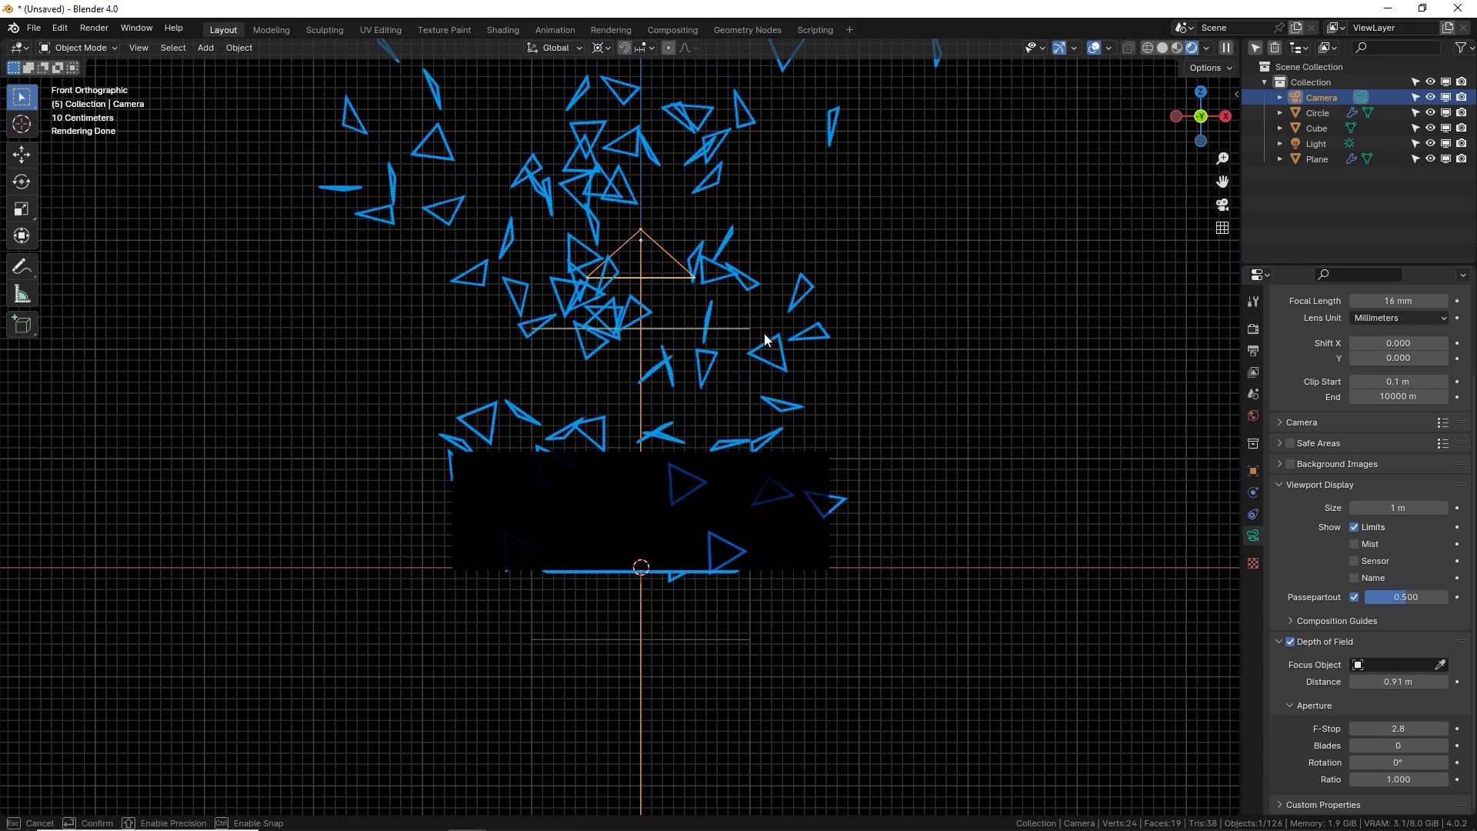
pyautogui.moveTo(753, 305); pyautogui.dragTo(752, 294)
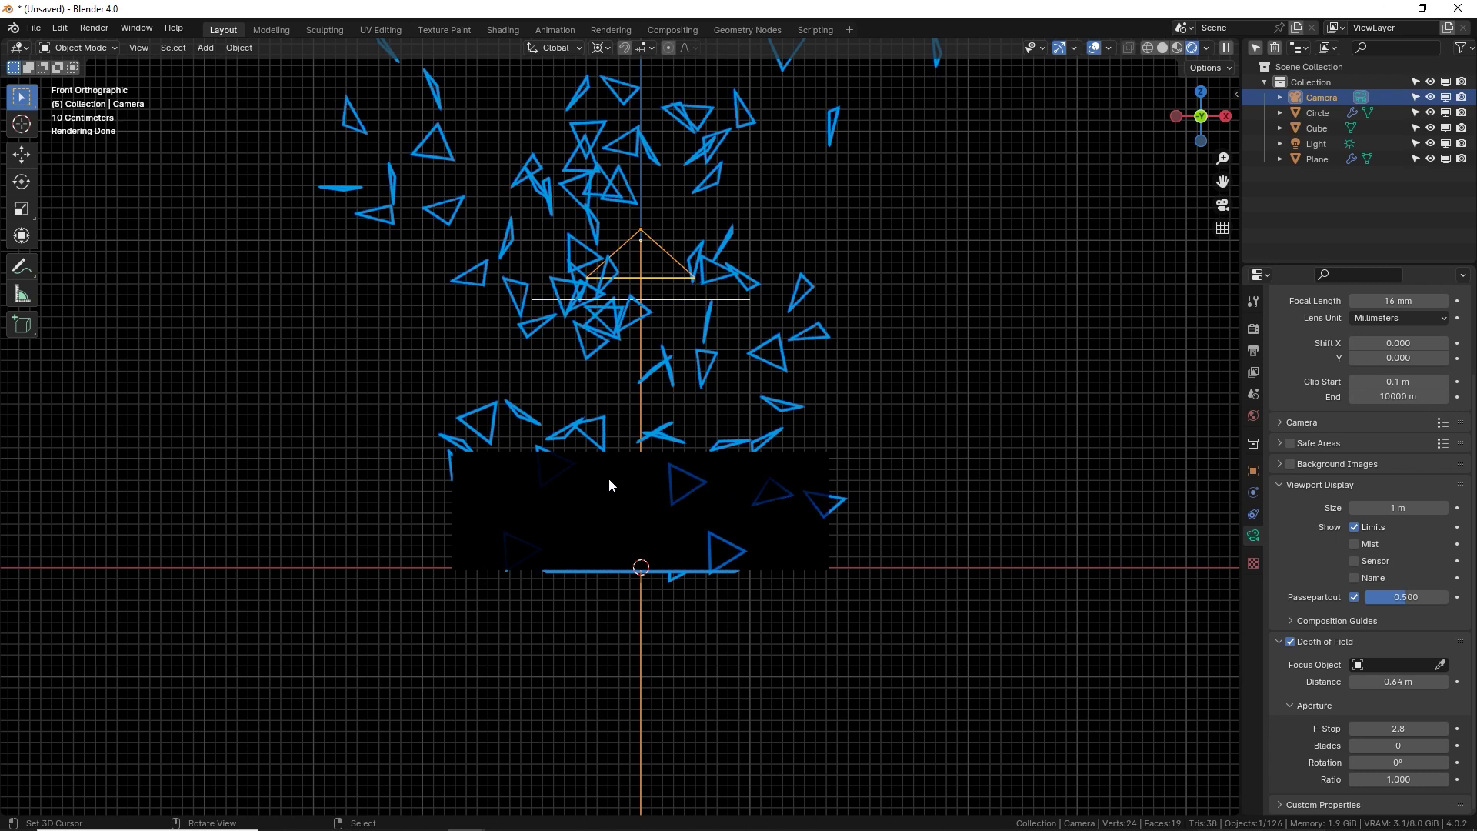
# Step: Lower the camera's F-Stop by entering .1 for stronger depth-of-field blur
pyautogui.press('KP_0')
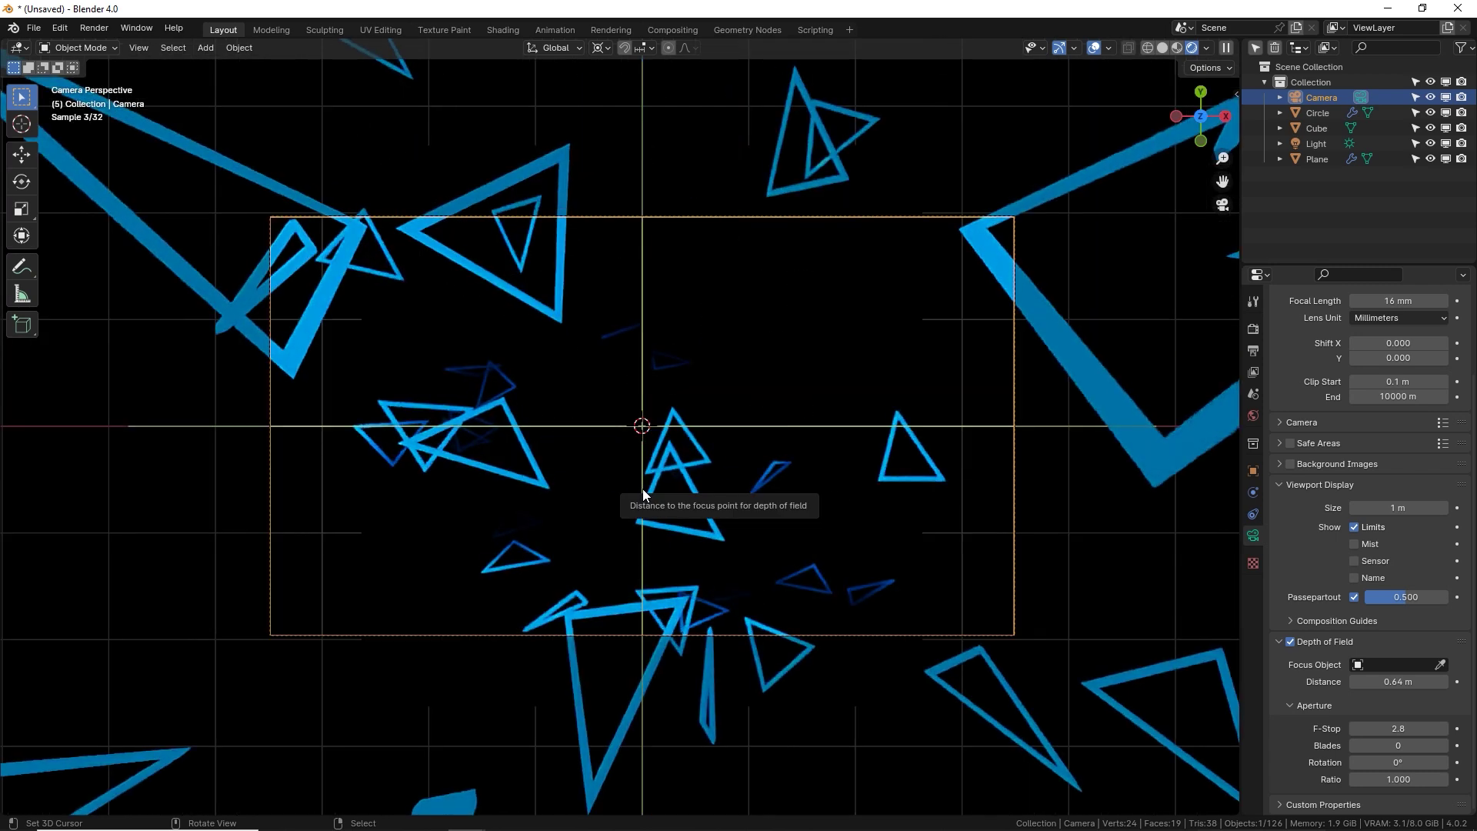
pyautogui.scroll(1, 778, 473)
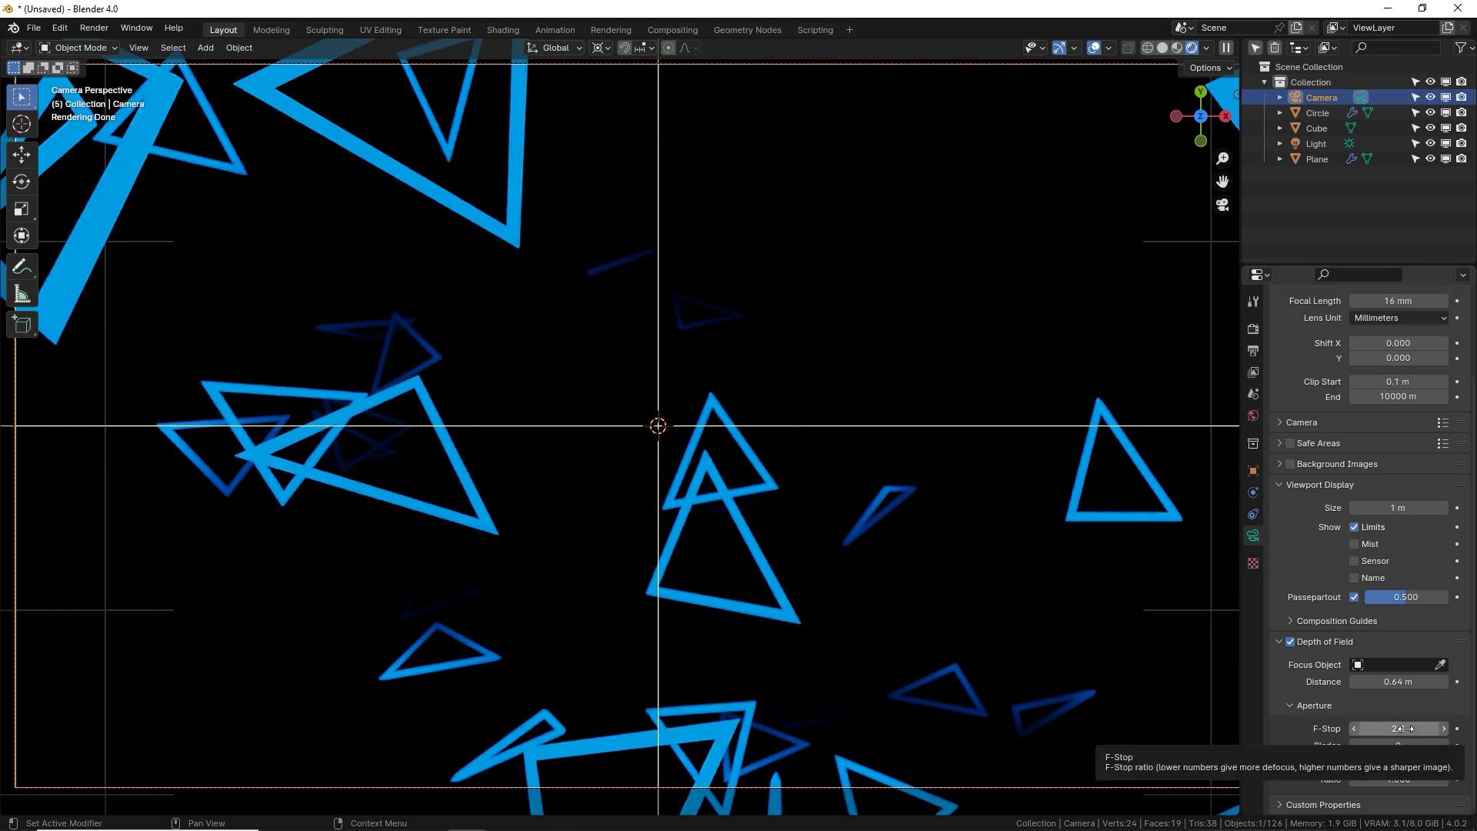
pyautogui.click(1405, 729)
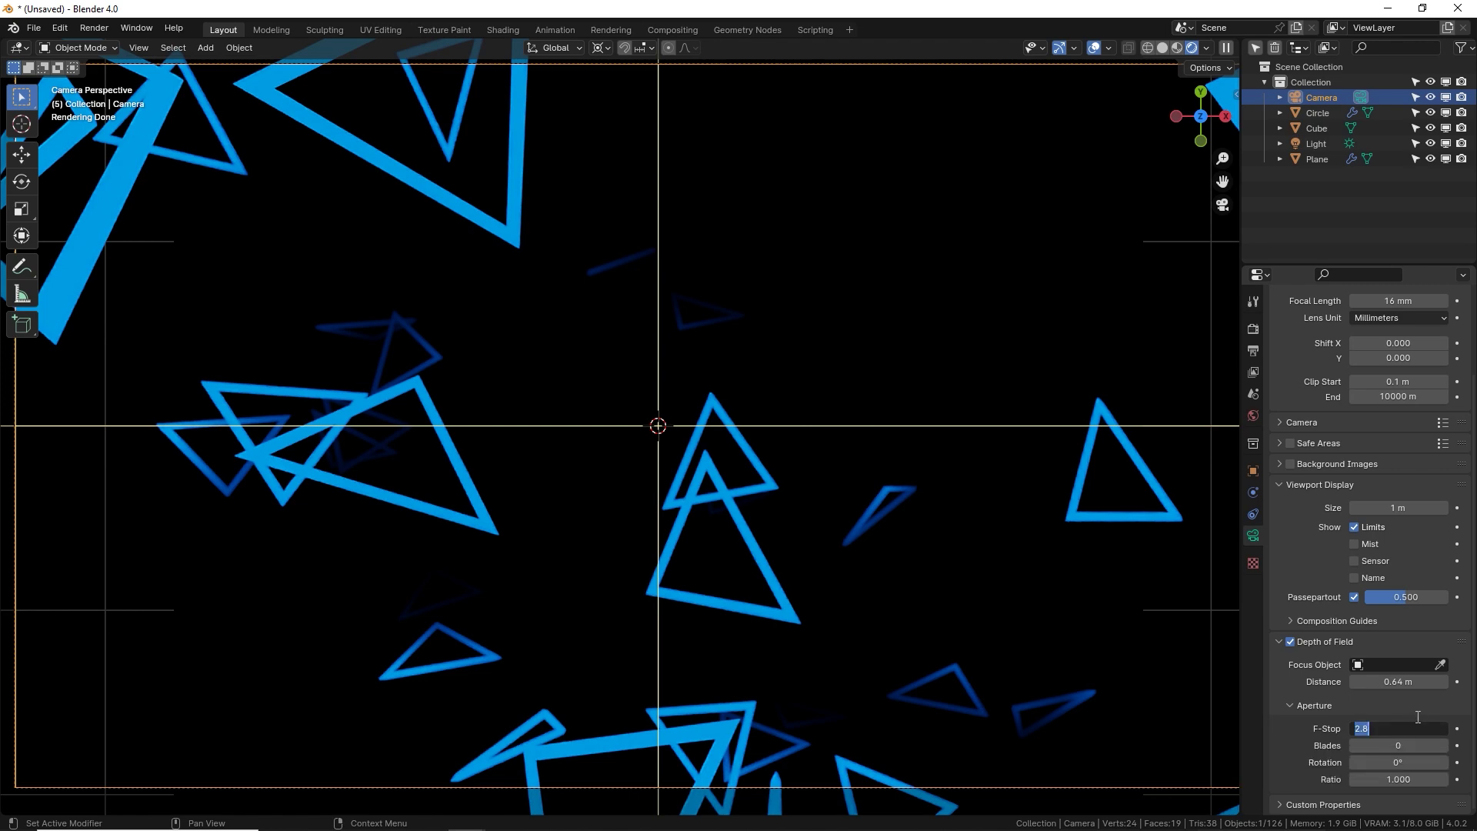
pyautogui.write('.1')
pyautogui.press('Return')
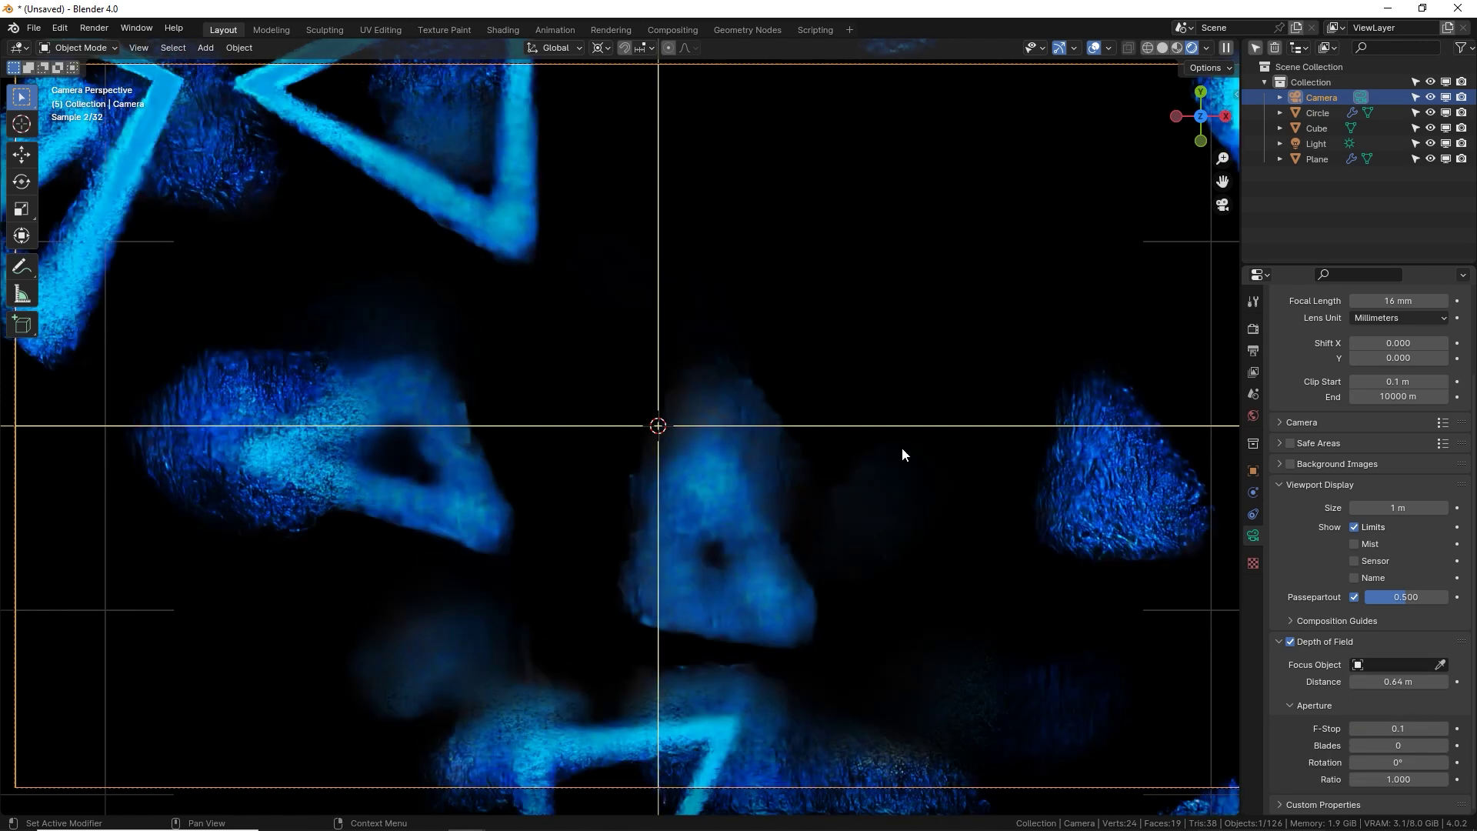
pyautogui.scroll(-1, 782, 445)
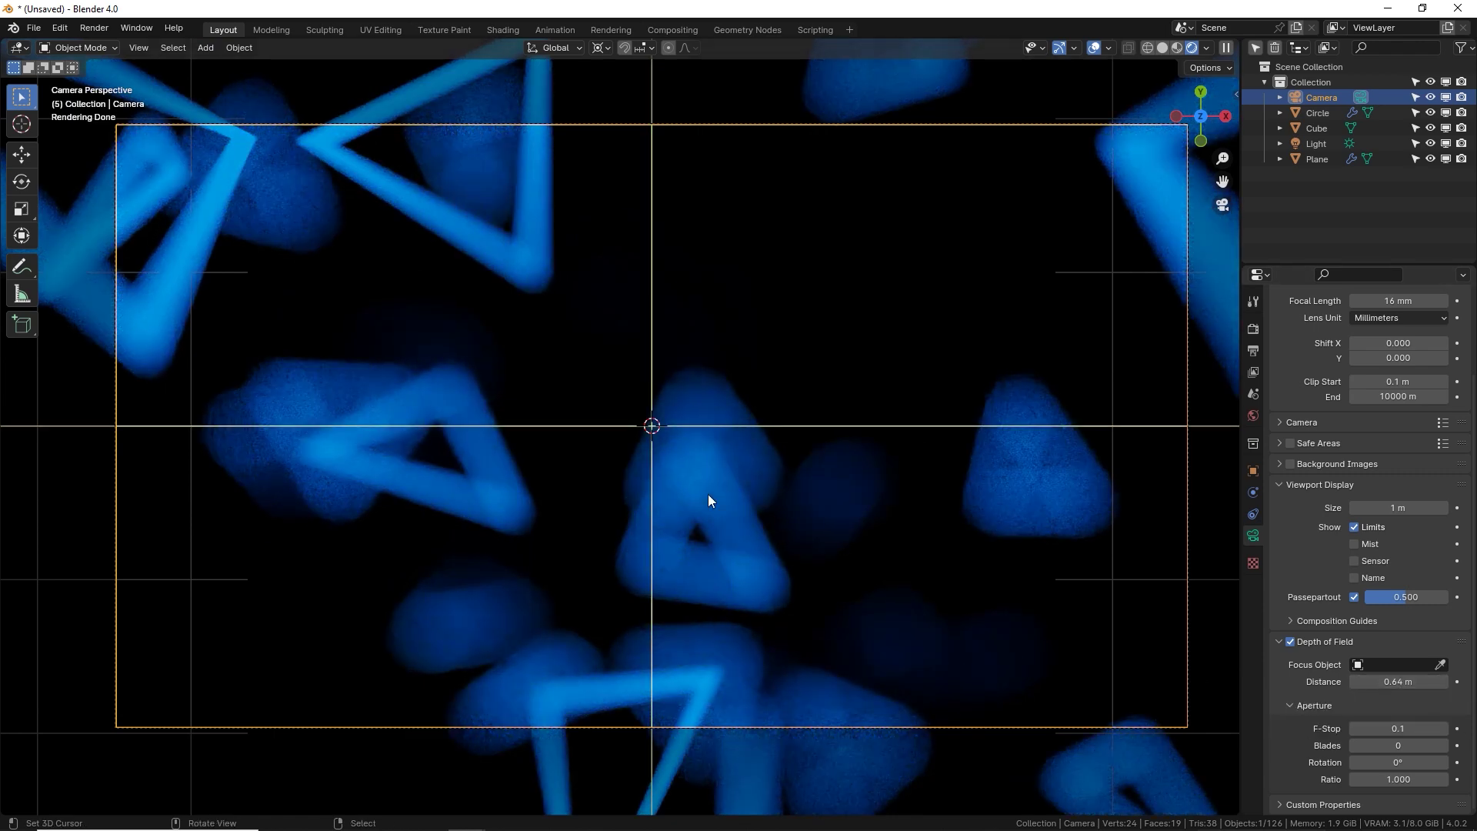
# Step: Play the animation in the camera view, stopping at frame 120
pyautogui.press('space')
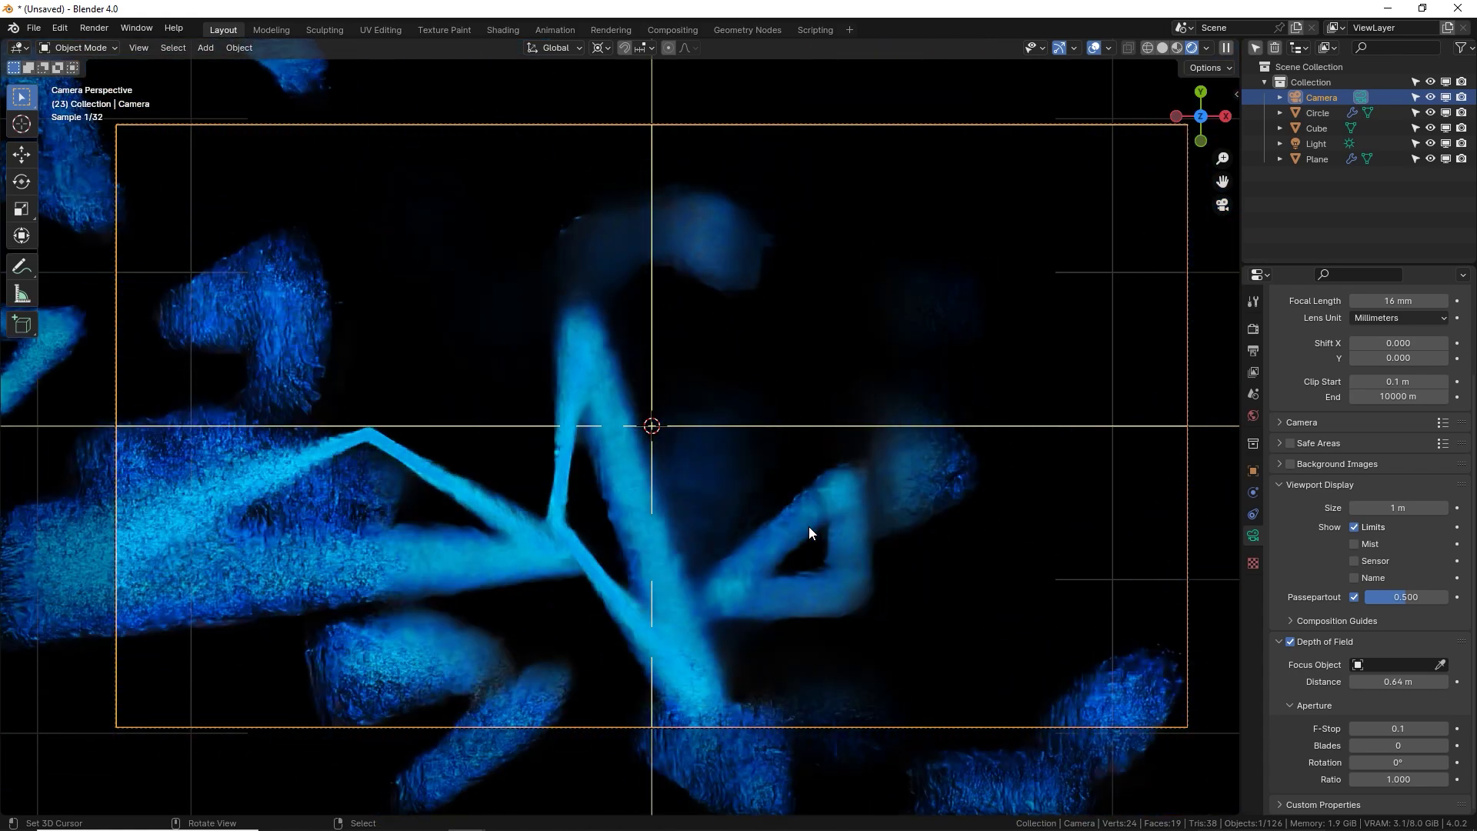
pyautogui.press('space')
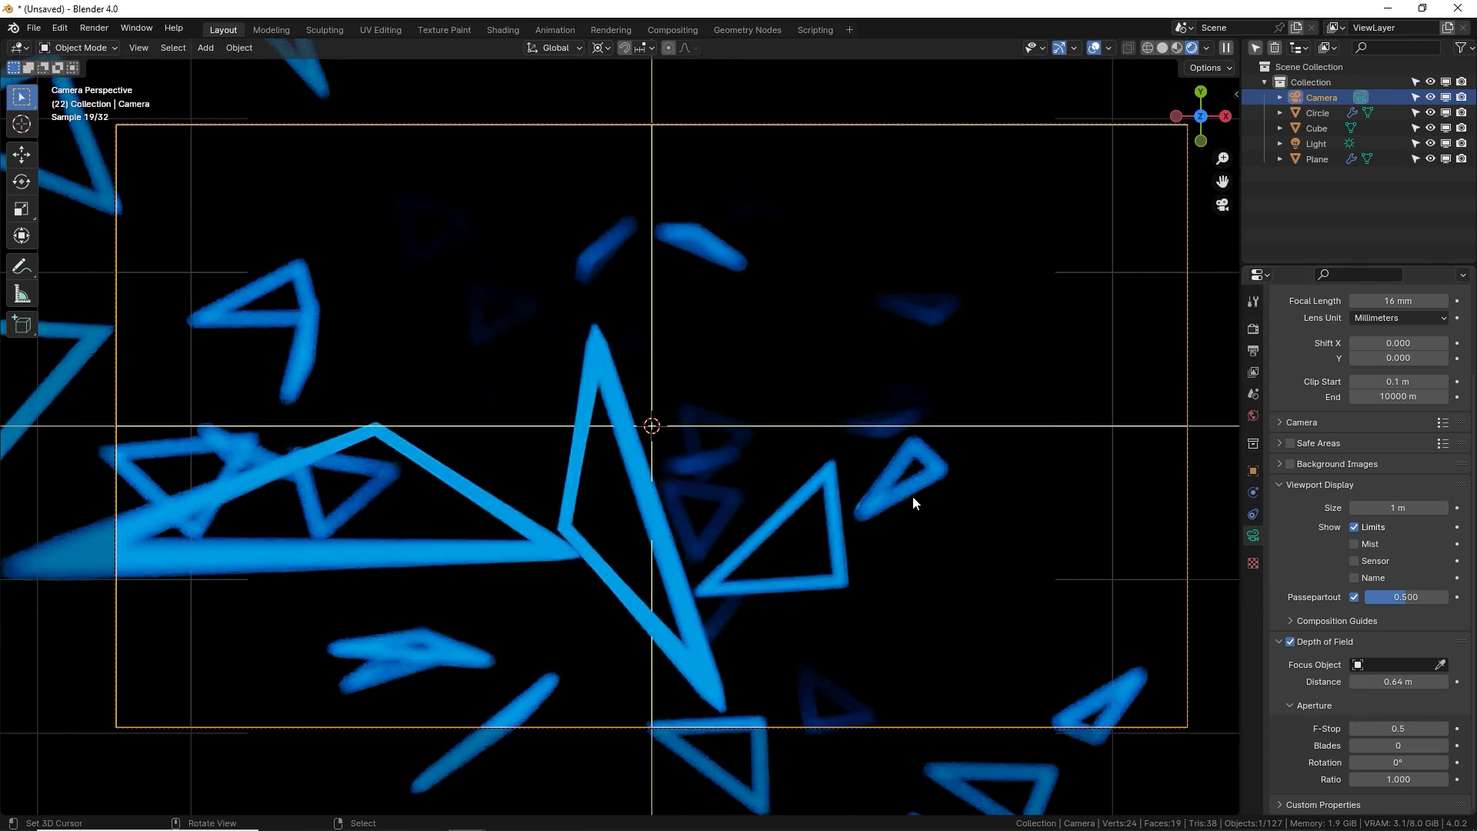
pyautogui.press('space')
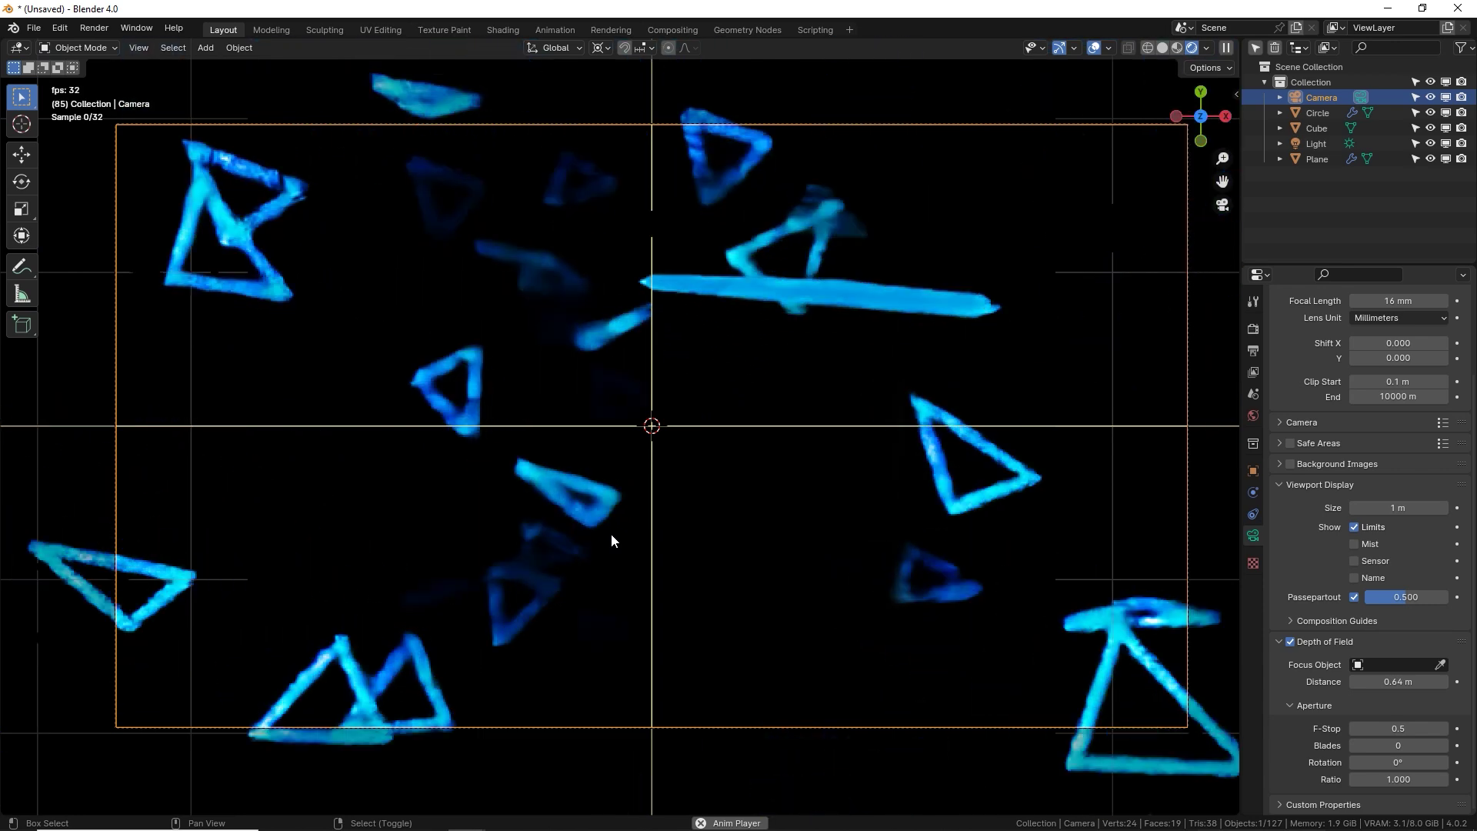
pyautogui.press('space')
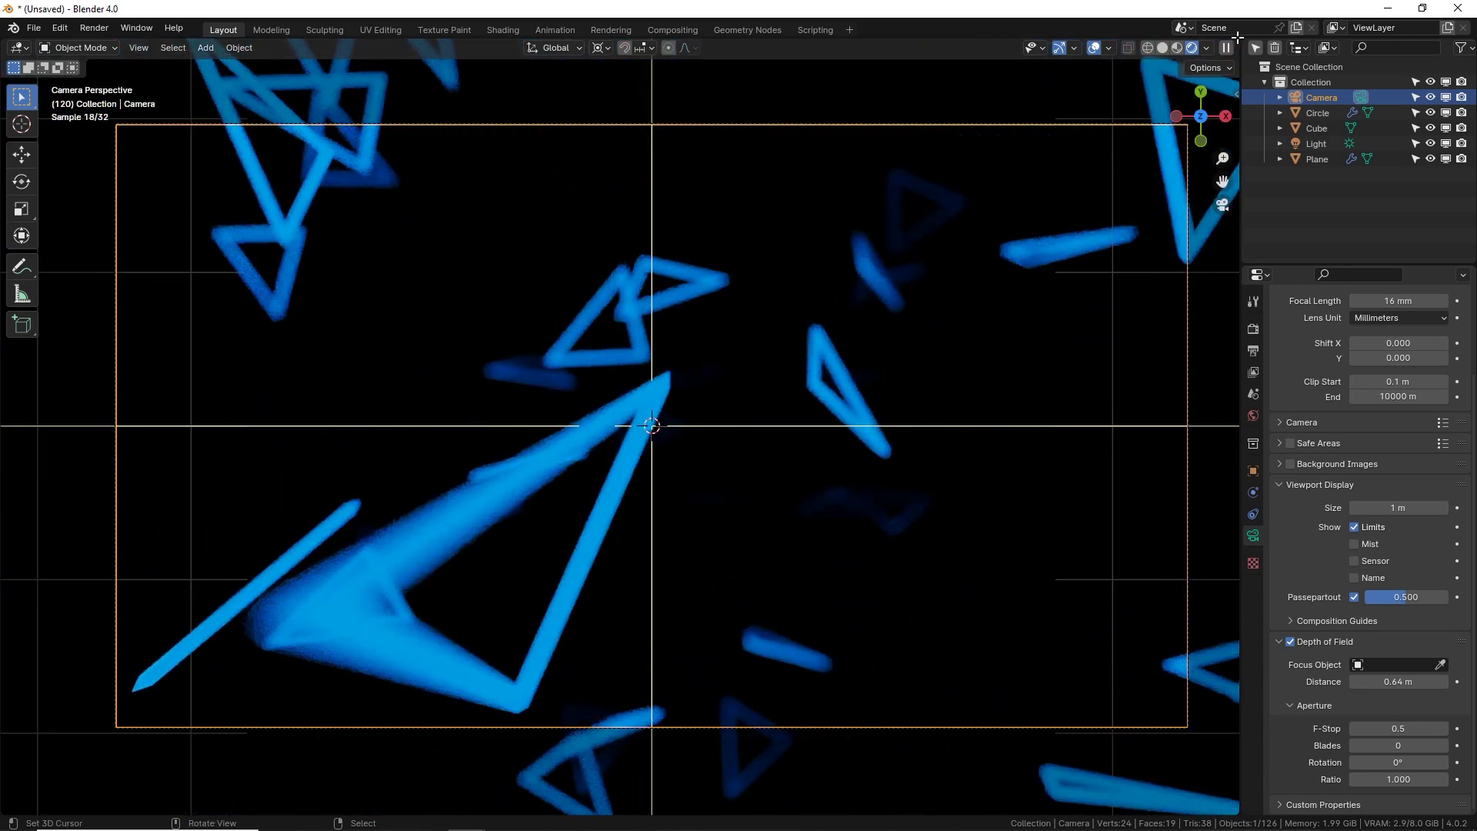
# Step: Split the viewport and make the top area a Compositor with Use Nodes enabled
pyautogui.moveTo(1236, 37); pyautogui.dragTo(1235, 454)
pyautogui.click(19, 47)
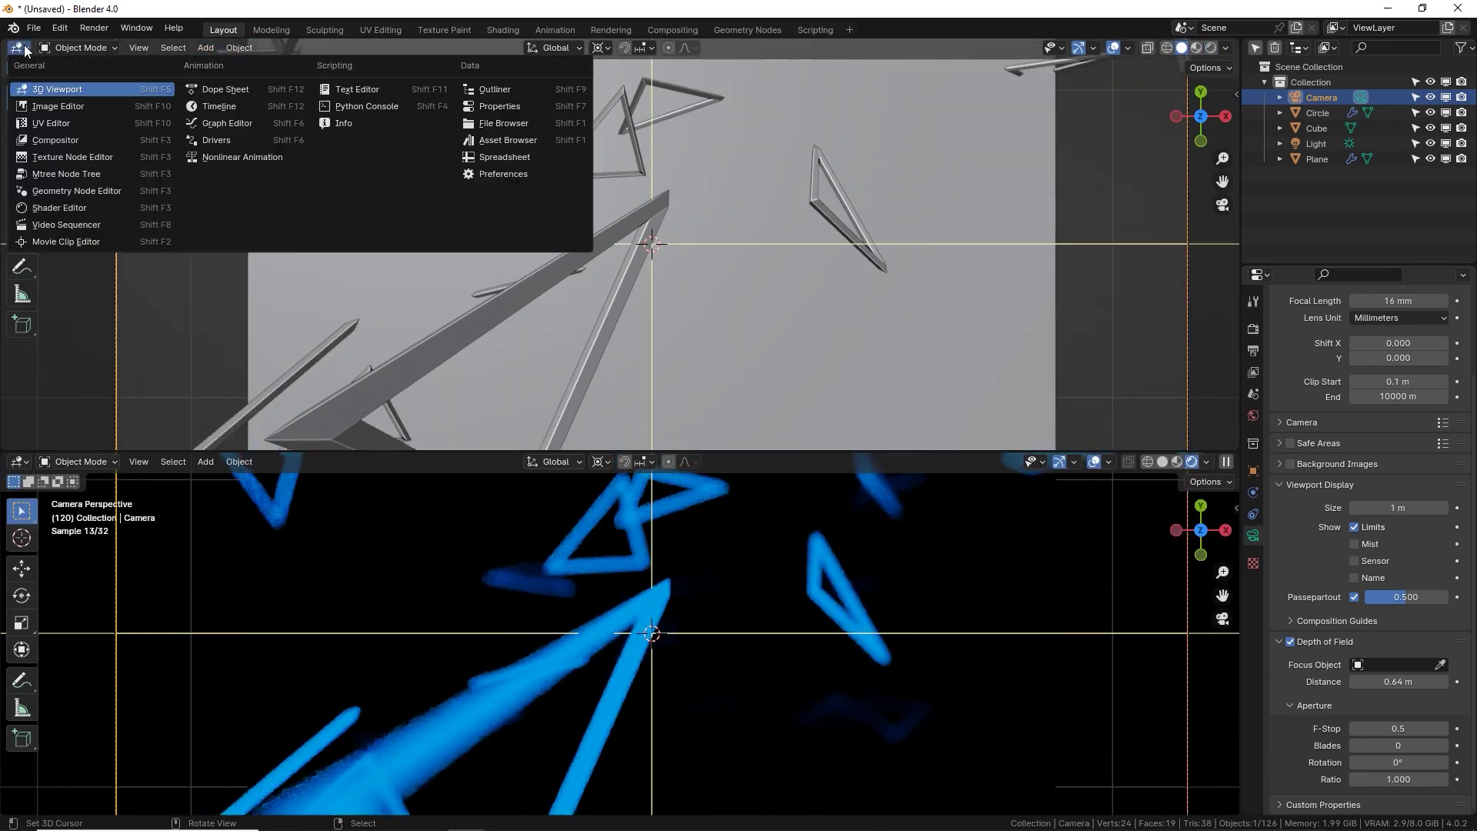
pyautogui.click(72, 140)
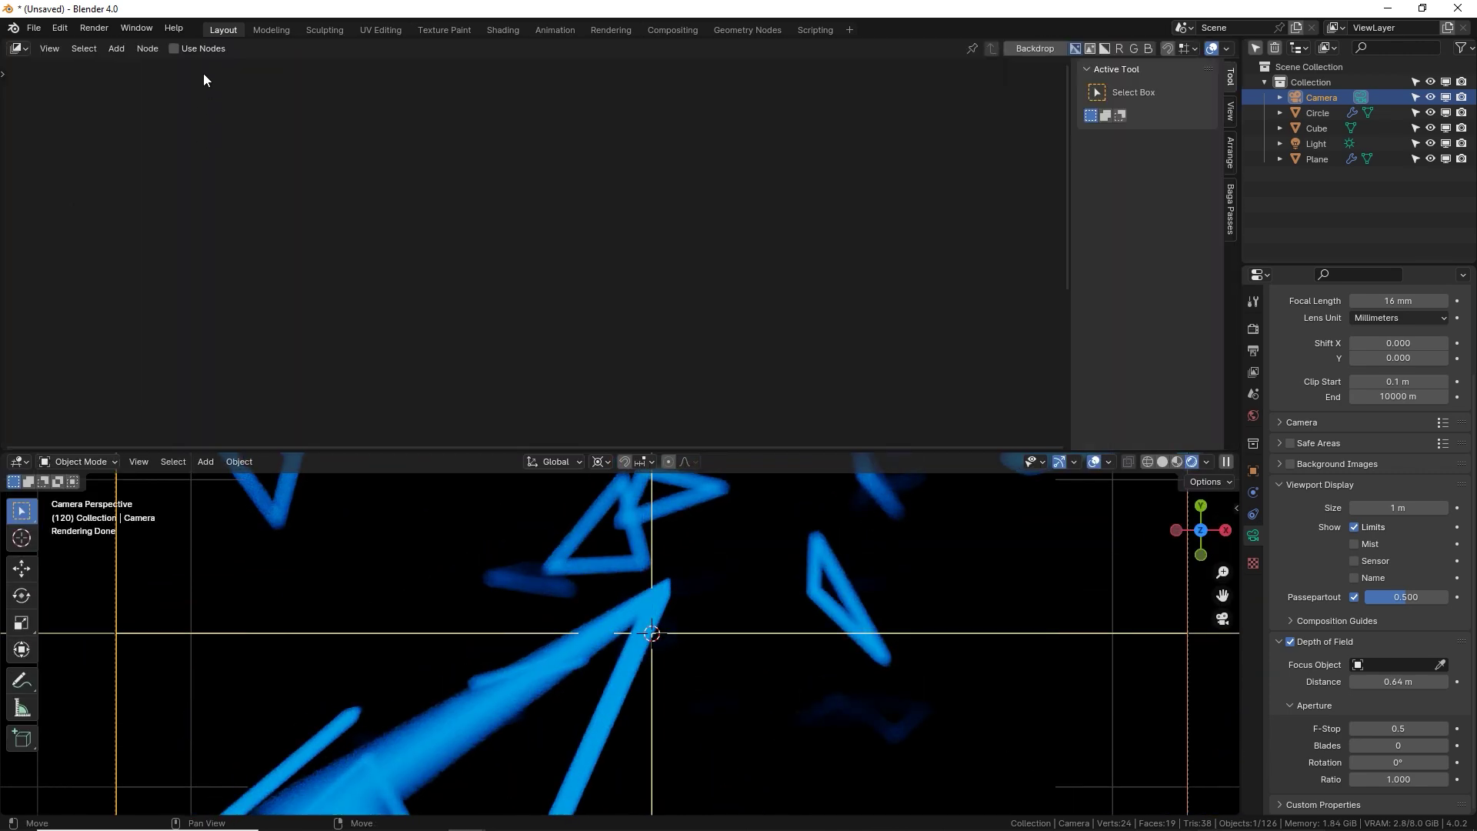
pyautogui.click(174, 49)
pyautogui.press('Home')
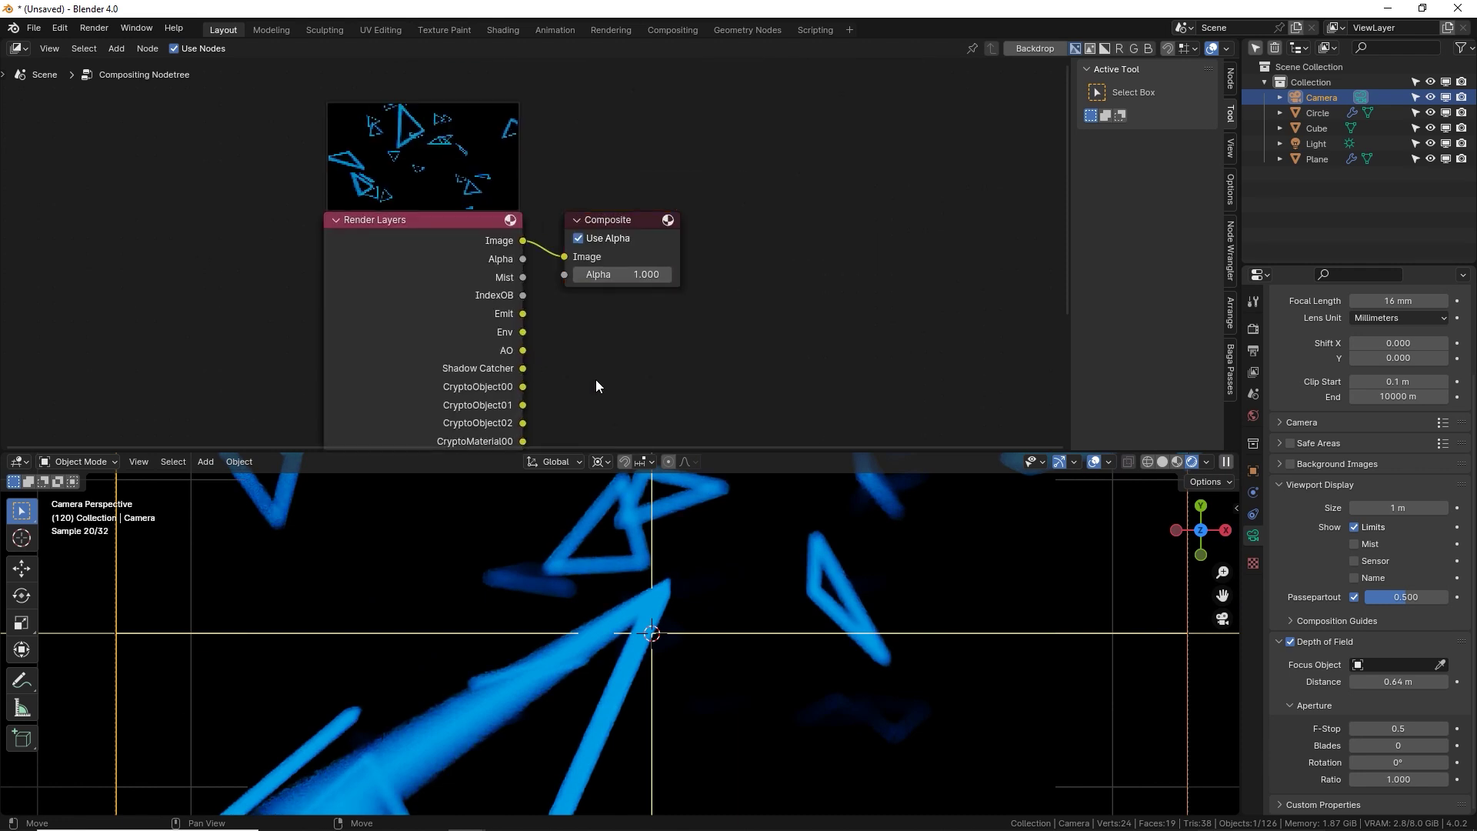
pyautogui.moveTo(615, 238); pyautogui.dragTo(854, 233)
# Step: Insert a Fog Glow Glare node with threshold 0.120 between Render Layers and Composite, then test-render
pyautogui.hotkey('shift', 'a')
pyautogui.click(671, 275)
pyautogui.write('glare')
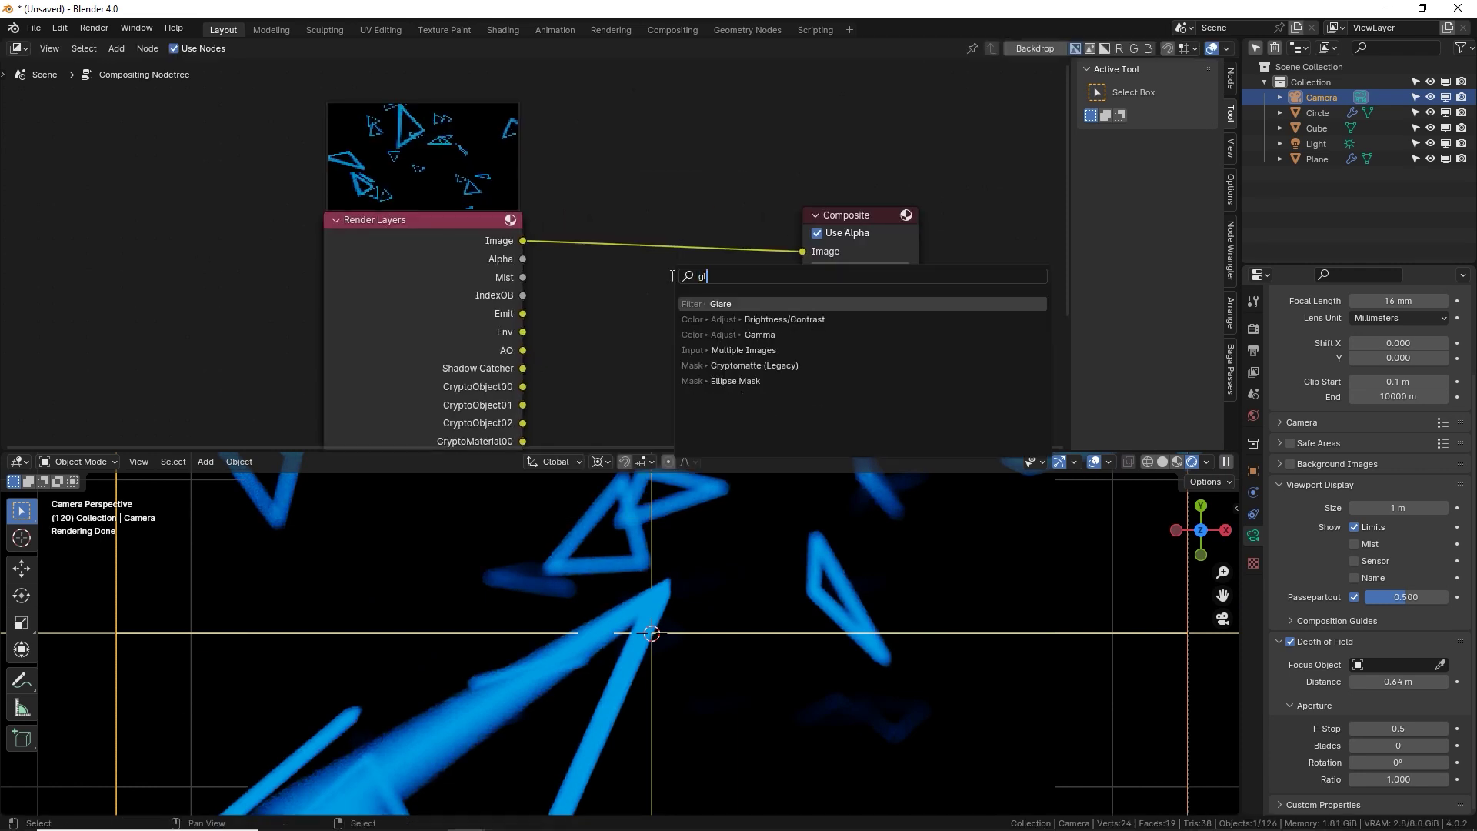
pyautogui.click(708, 303)
pyautogui.click(611, 211)
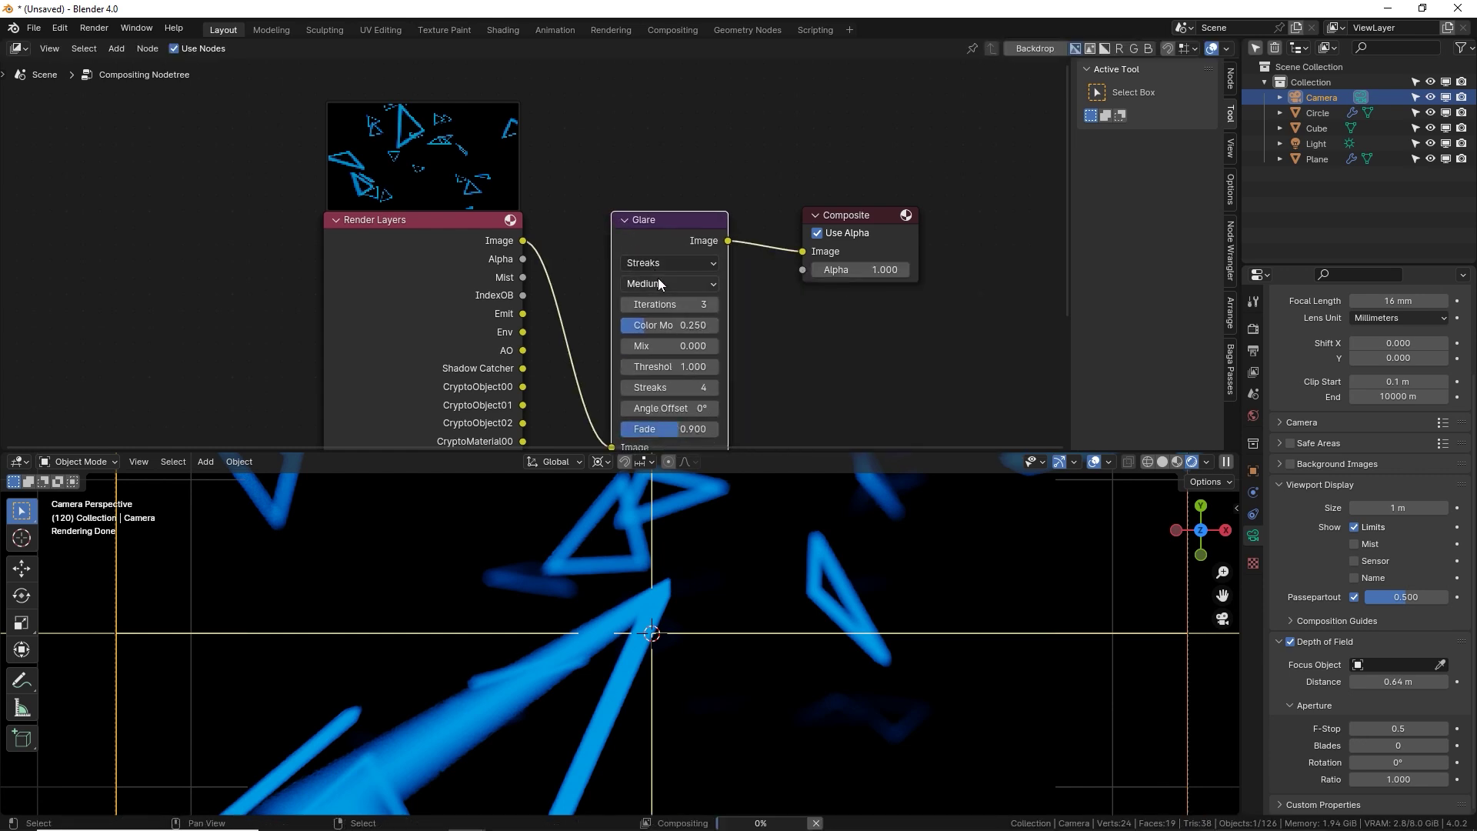
pyautogui.scroll(2, 660, 285)
pyautogui.click(682, 209)
pyautogui.click(652, 298)
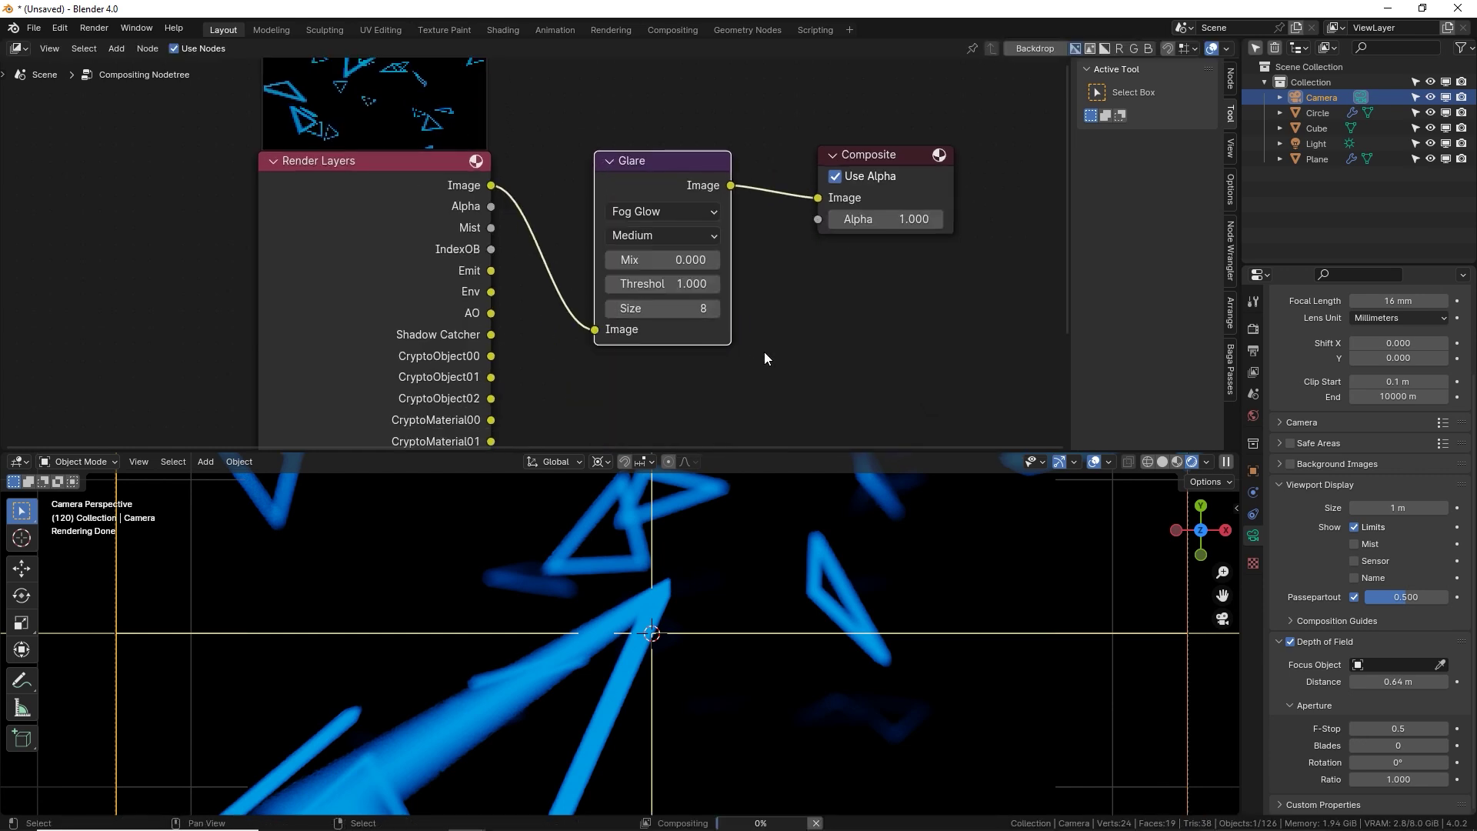
pyautogui.moveTo(662, 283); pyautogui.dragTo(608, 284)
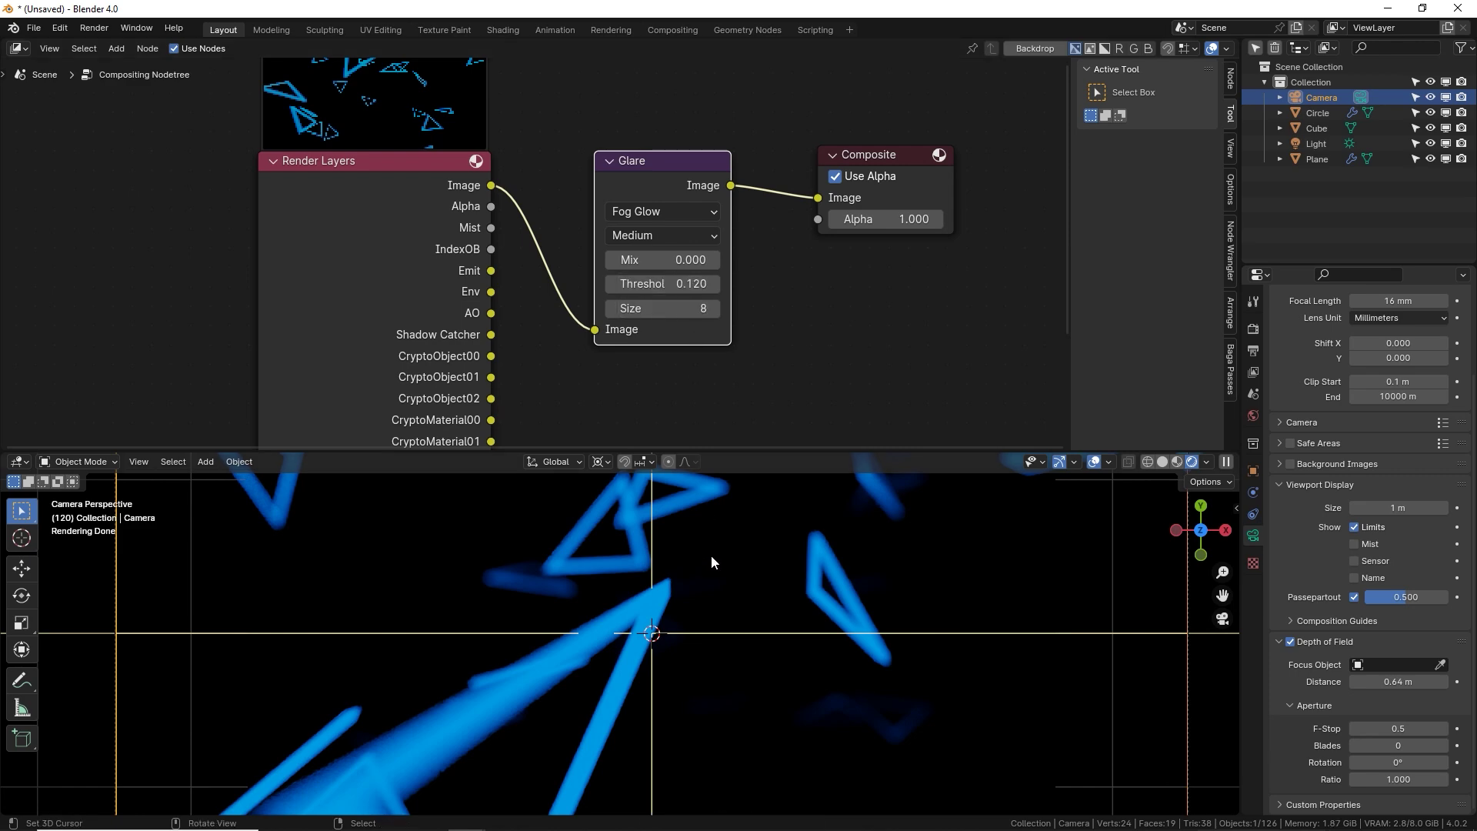
pyautogui.press('F12')
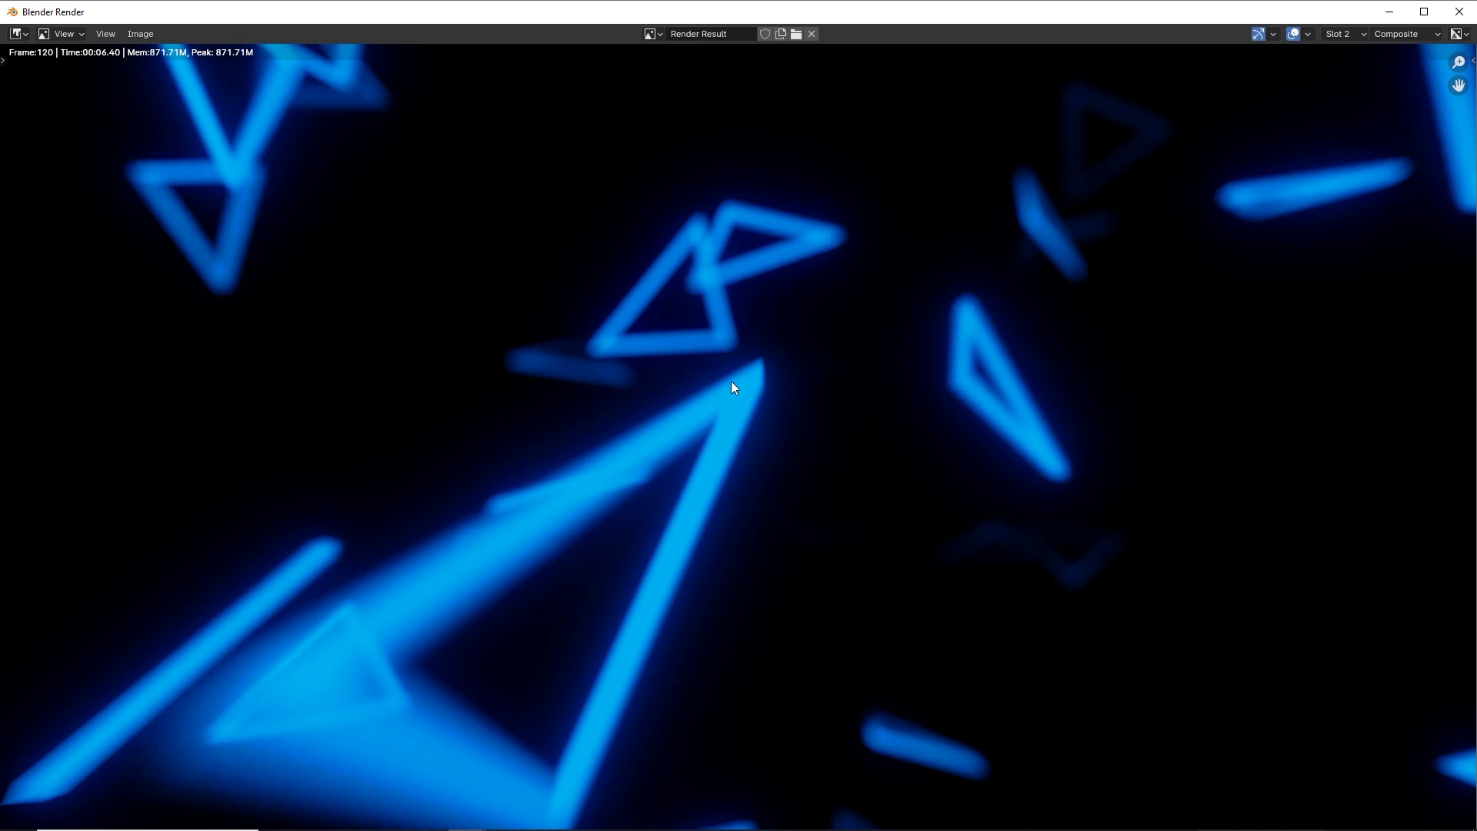
# Step: Lower the Glare threshold to 0.070 and re-render the frame to check the glow
pyautogui.press('Escape')
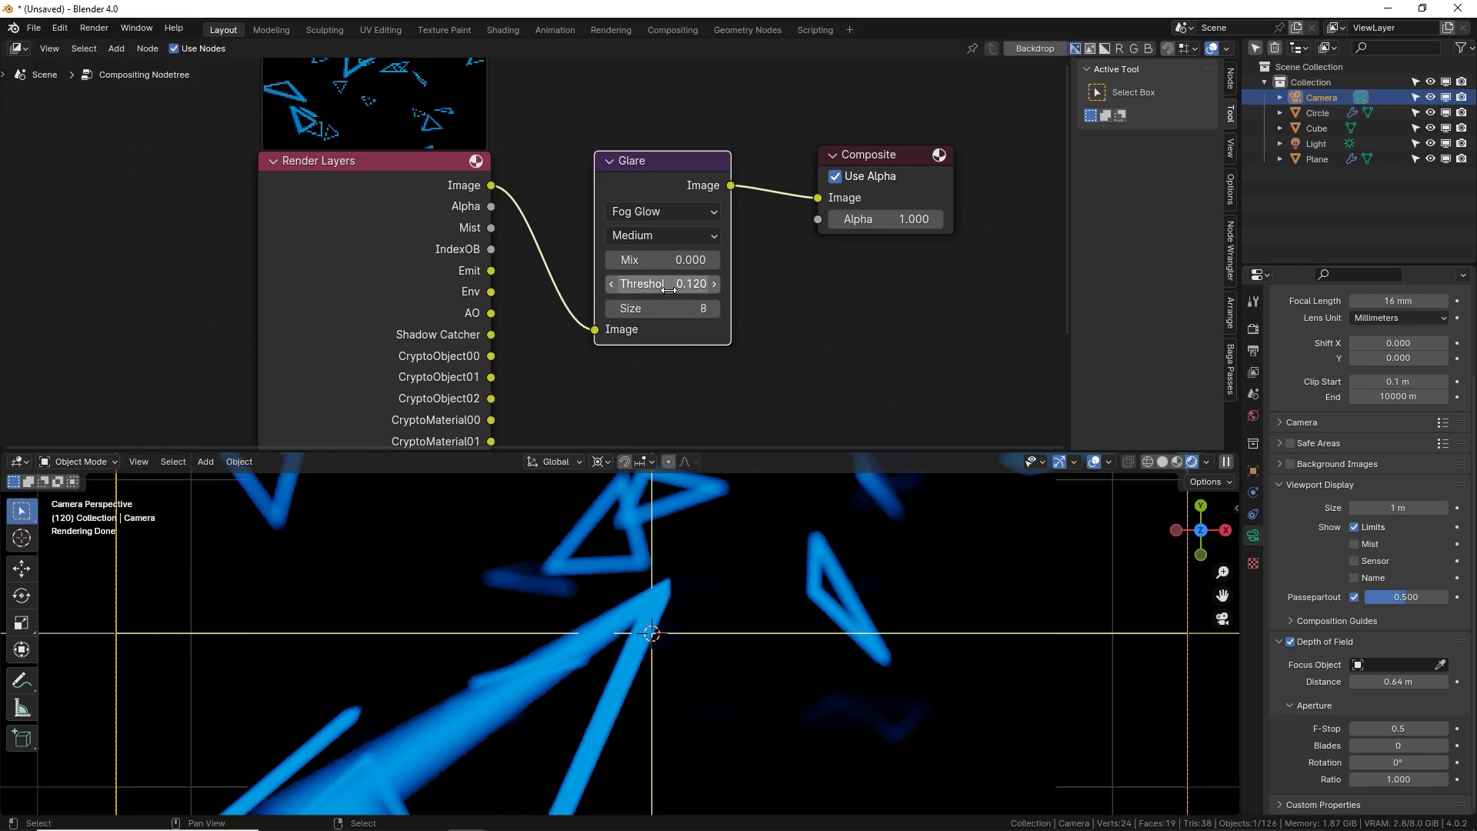
pyautogui.moveTo(671, 284); pyautogui.dragTo(646, 310)
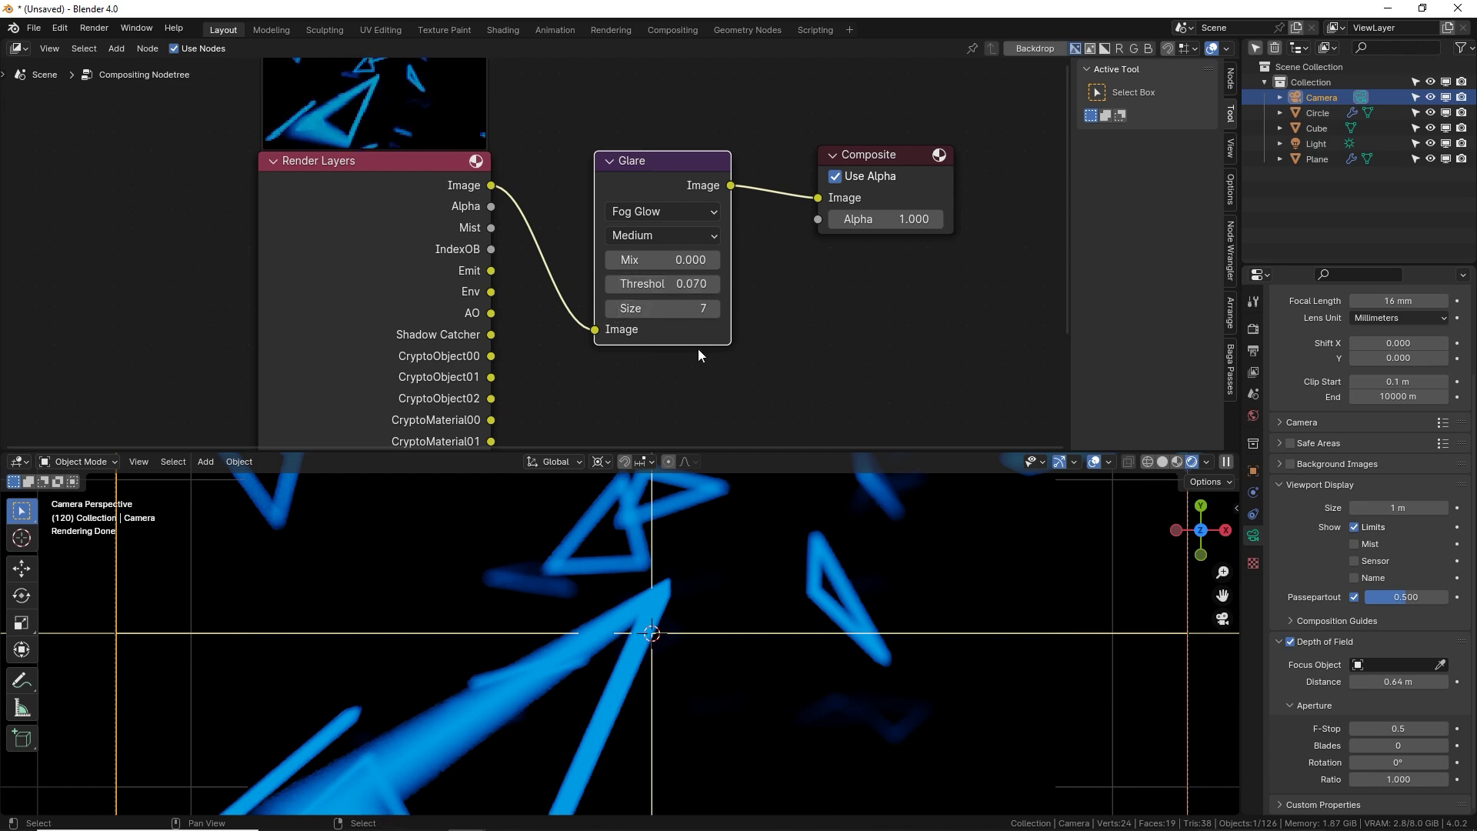
pyautogui.press('F12')
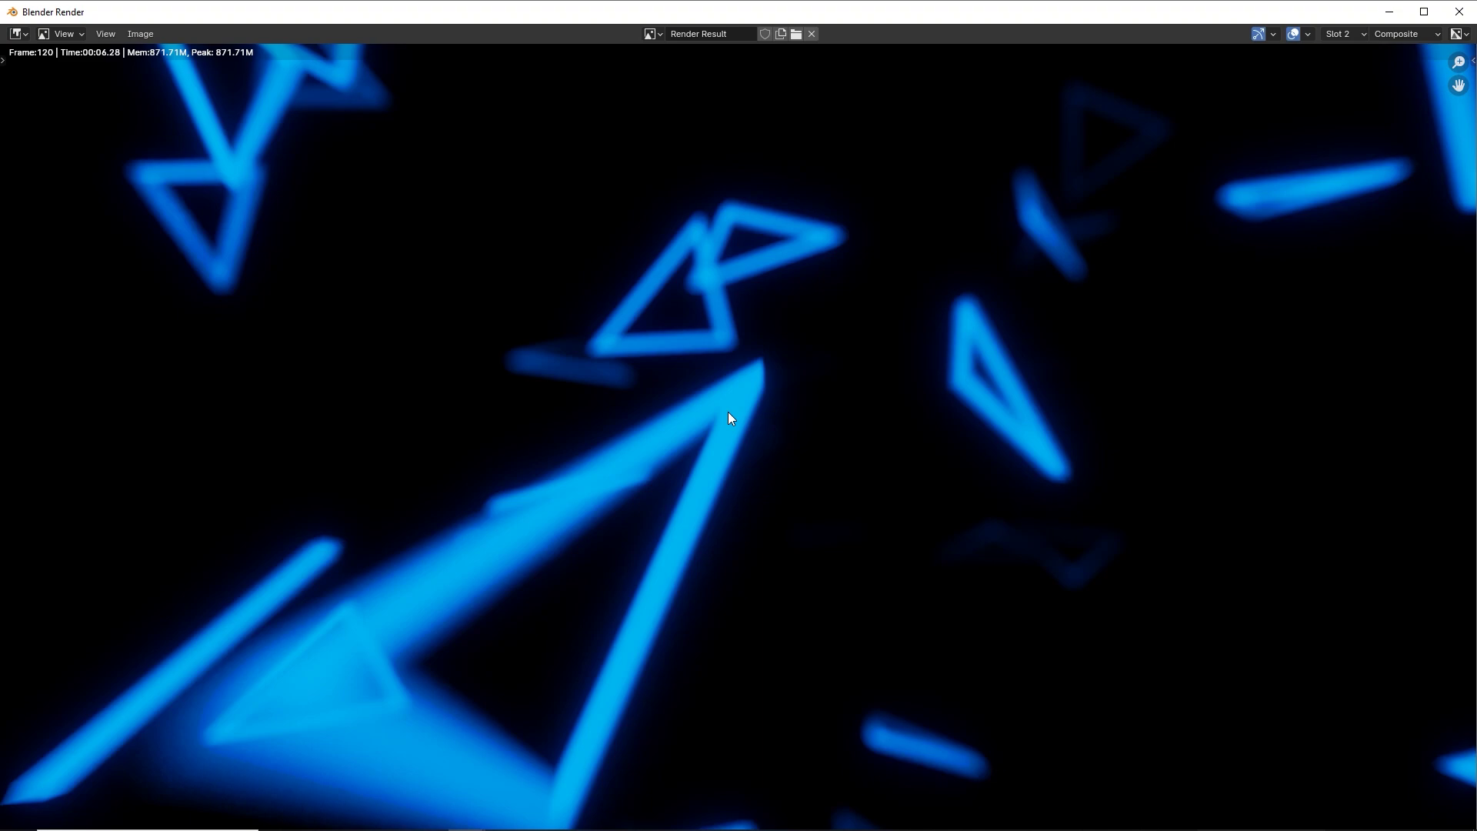
pyautogui.press('Escape')
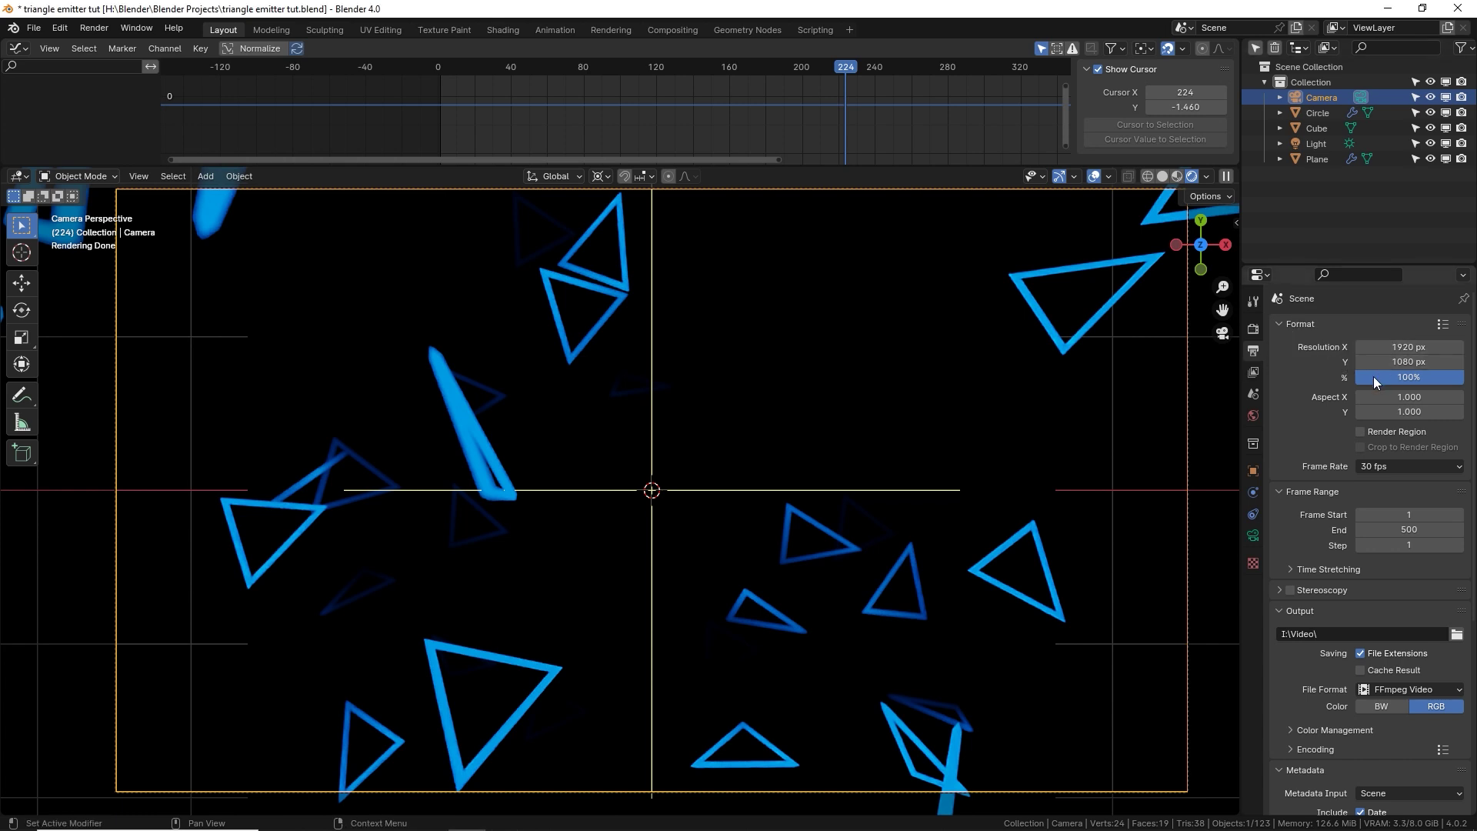
# Step: Keep 30 fps and set the output path to I:\Video\Triangles
pyautogui.click(1416, 467)
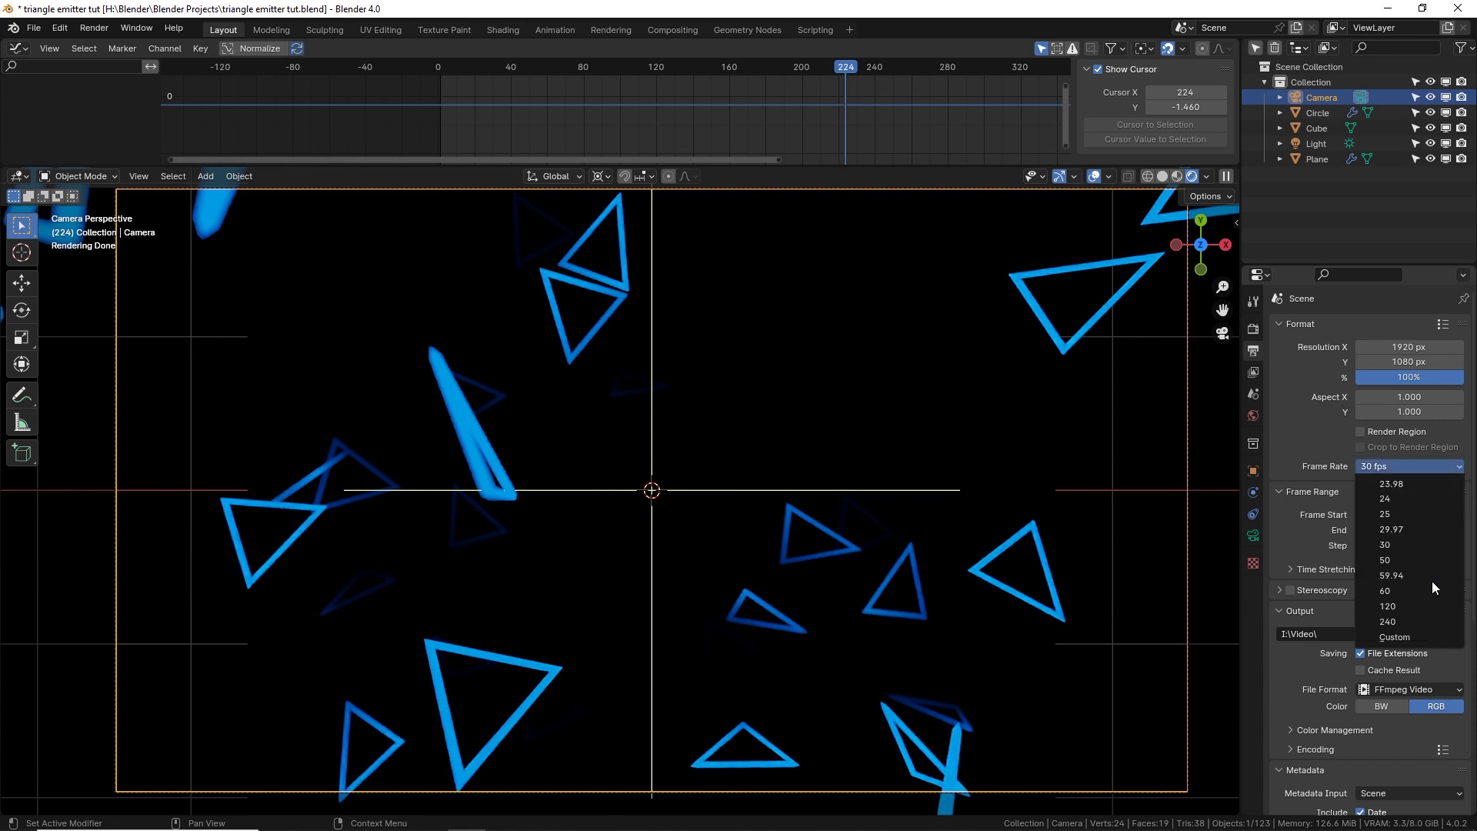
pyautogui.click(1419, 543)
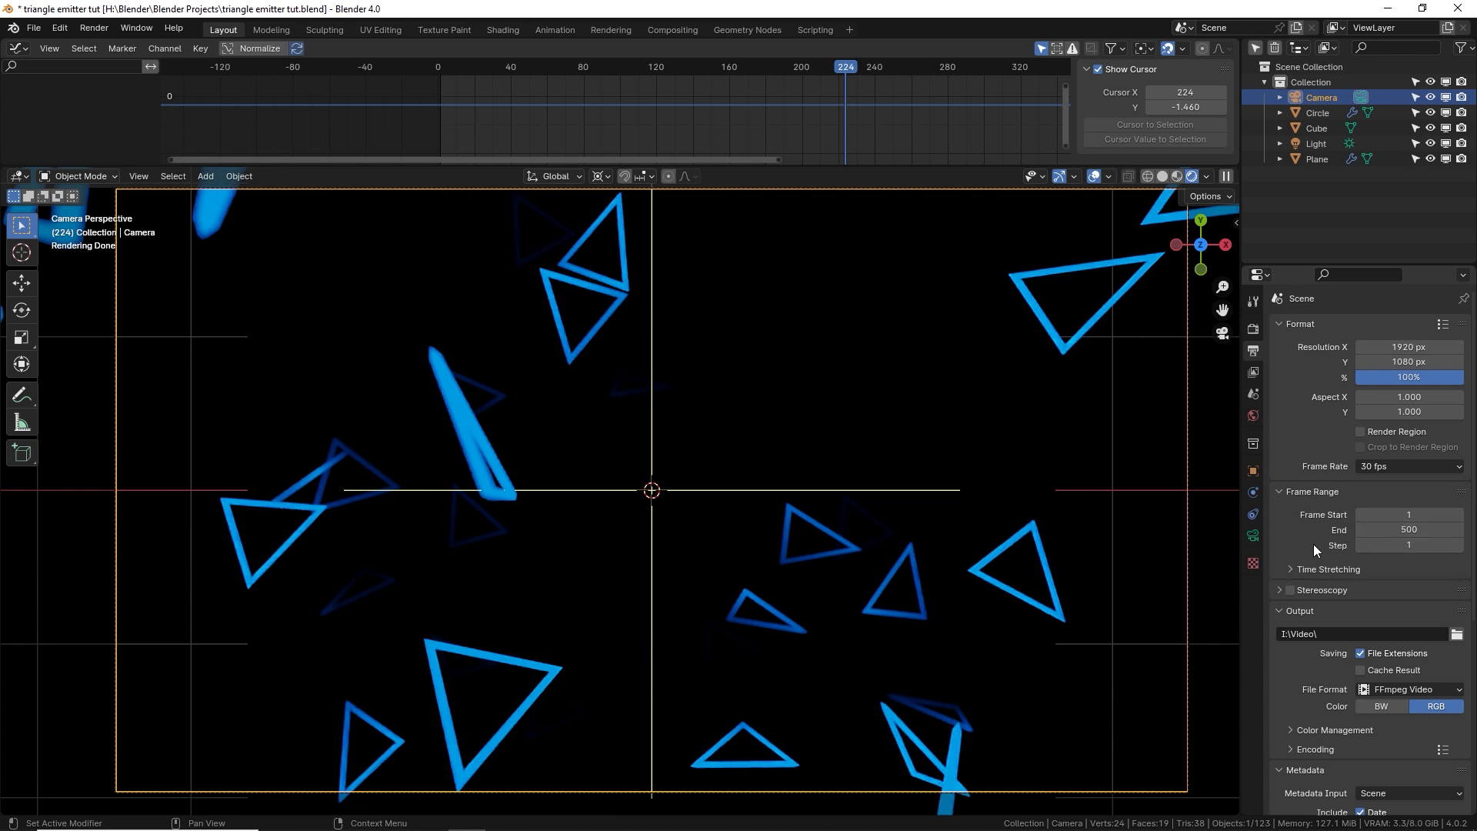
pyautogui.scroll(-4, 1313, 543)
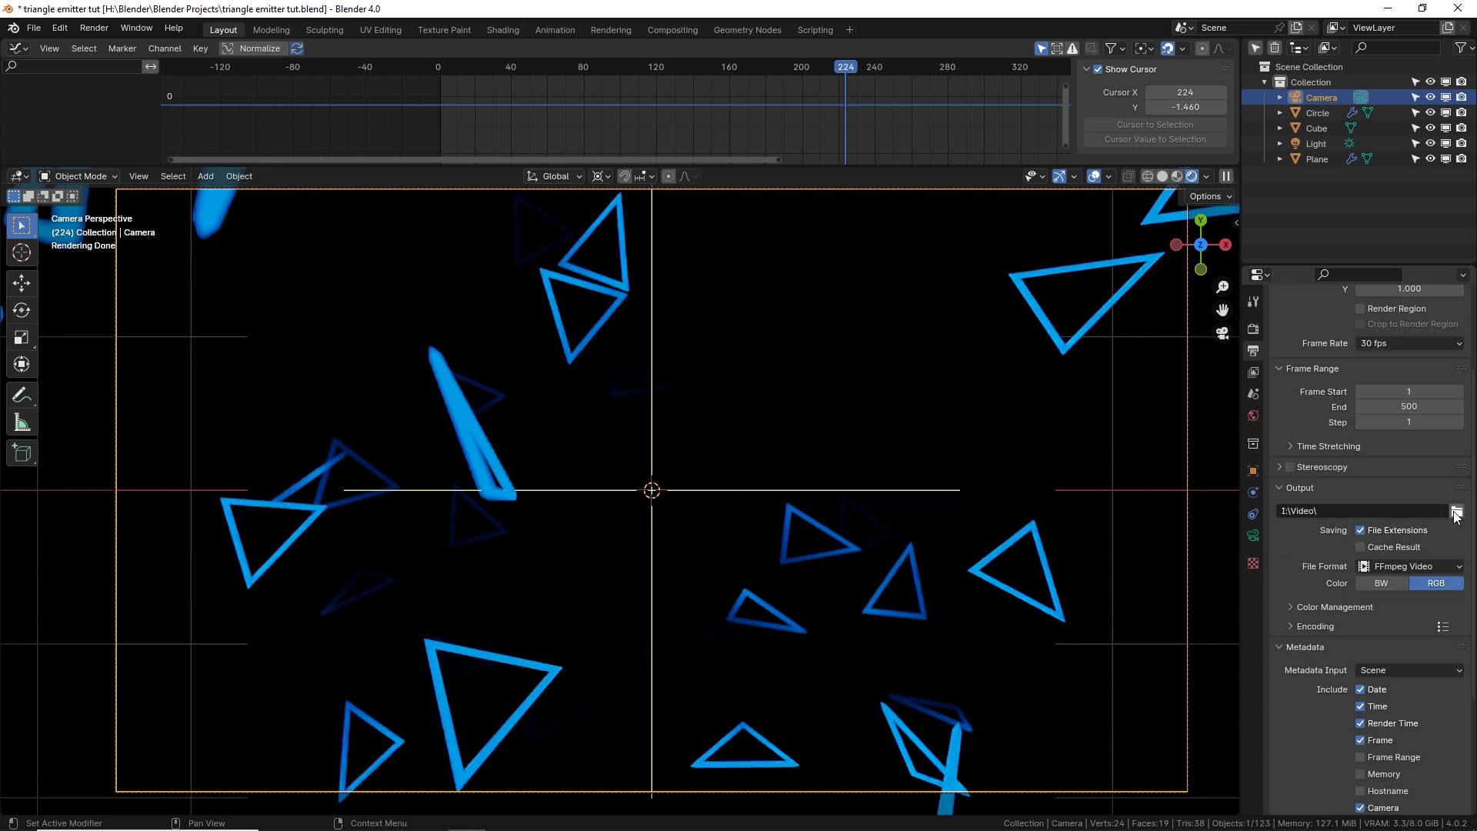
pyautogui.click(1457, 512)
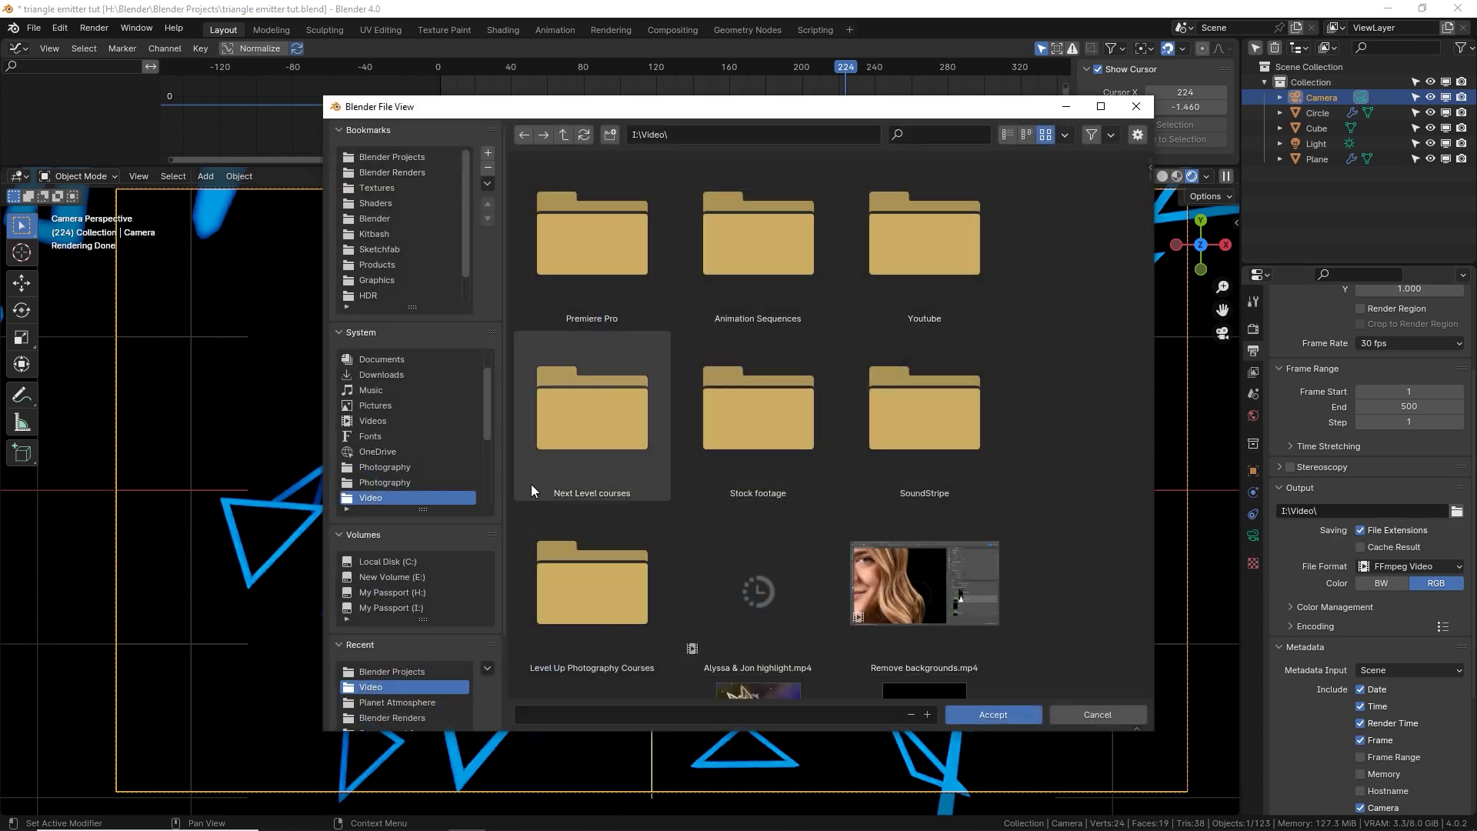
pyautogui.click(590, 714)
pyautogui.write('Triangles')
pyautogui.press('Return')
# Step: Output as FFmpeg Video using an MPEG-4 container
pyautogui.click(1411, 566)
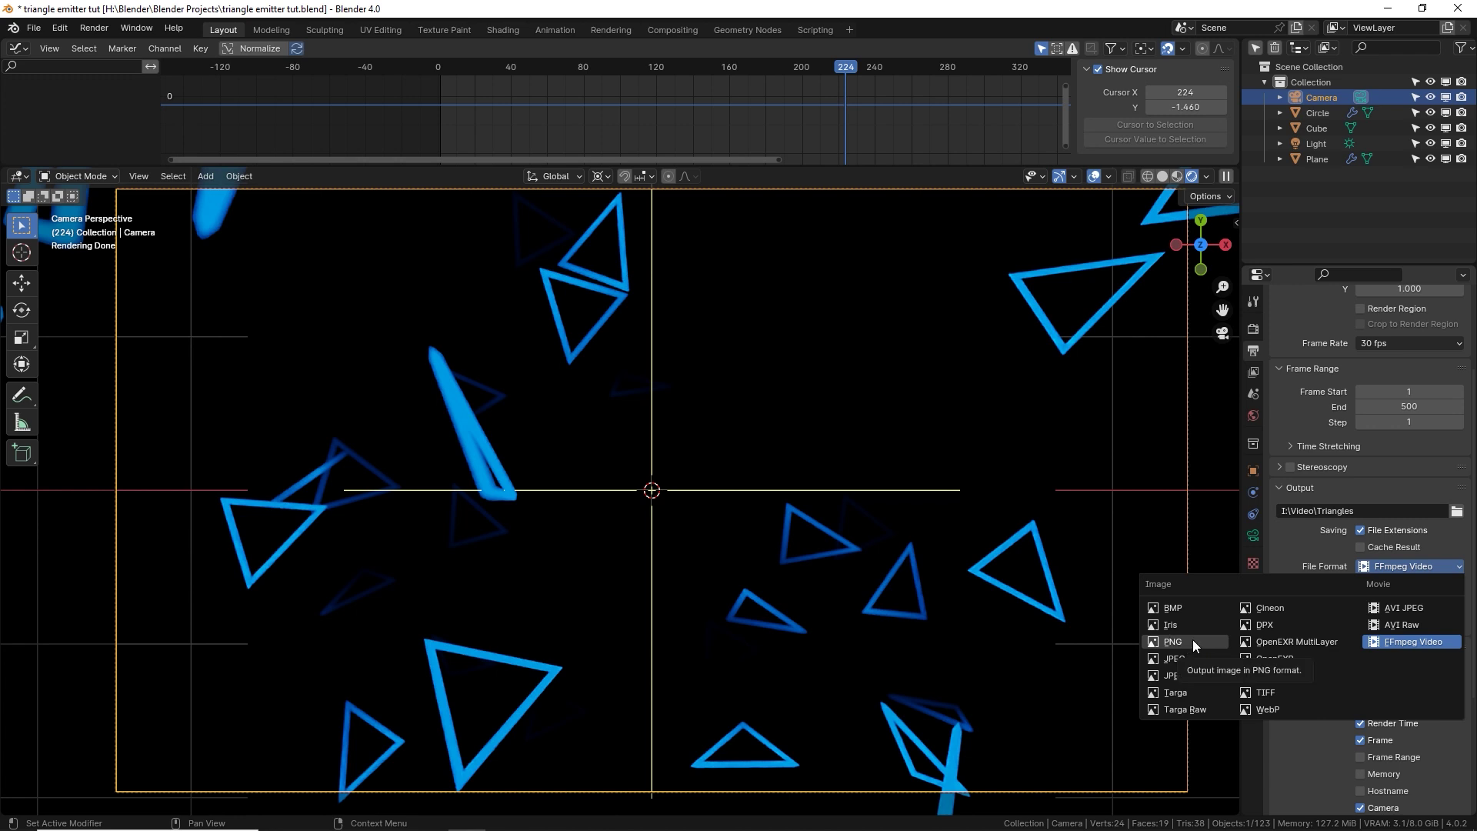
pyautogui.click(1450, 645)
pyautogui.click(1293, 629)
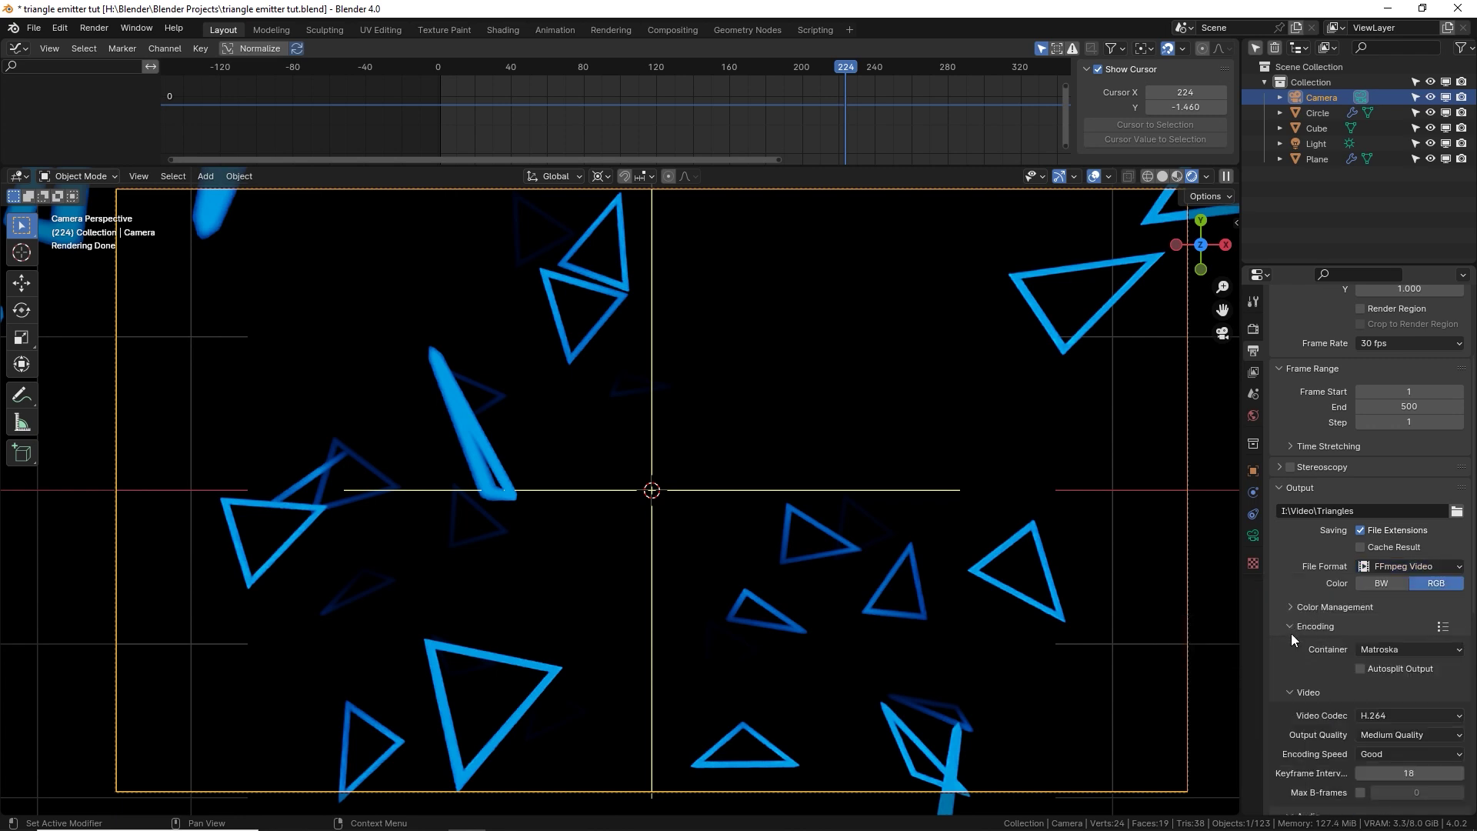
pyautogui.scroll(-1, 1300, 666)
pyautogui.click(1454, 621)
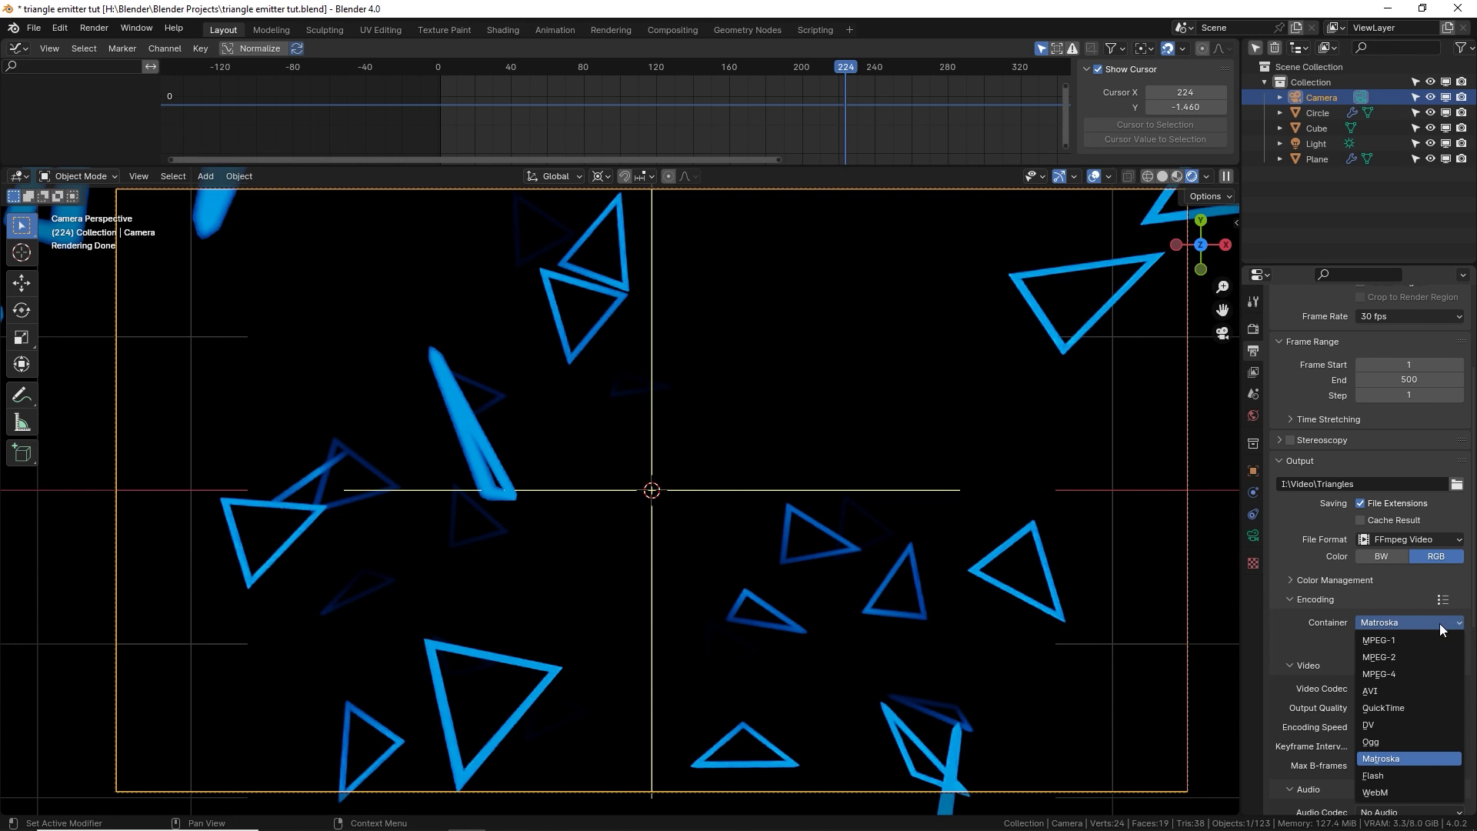
pyautogui.click(1397, 674)
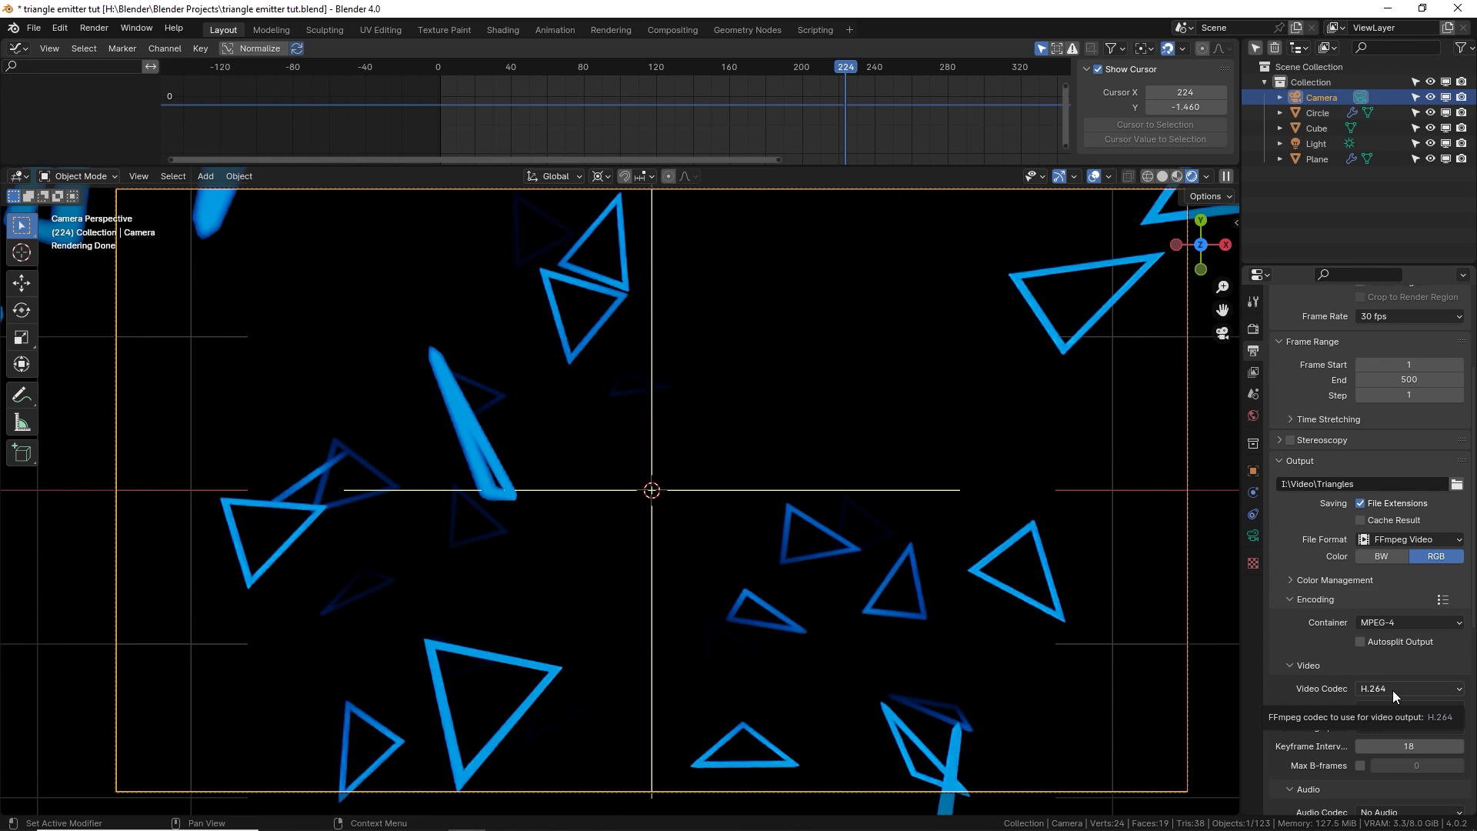
# Step: Start Render Animation to write all 500 frames to the video file
pyautogui.click(107, 30)
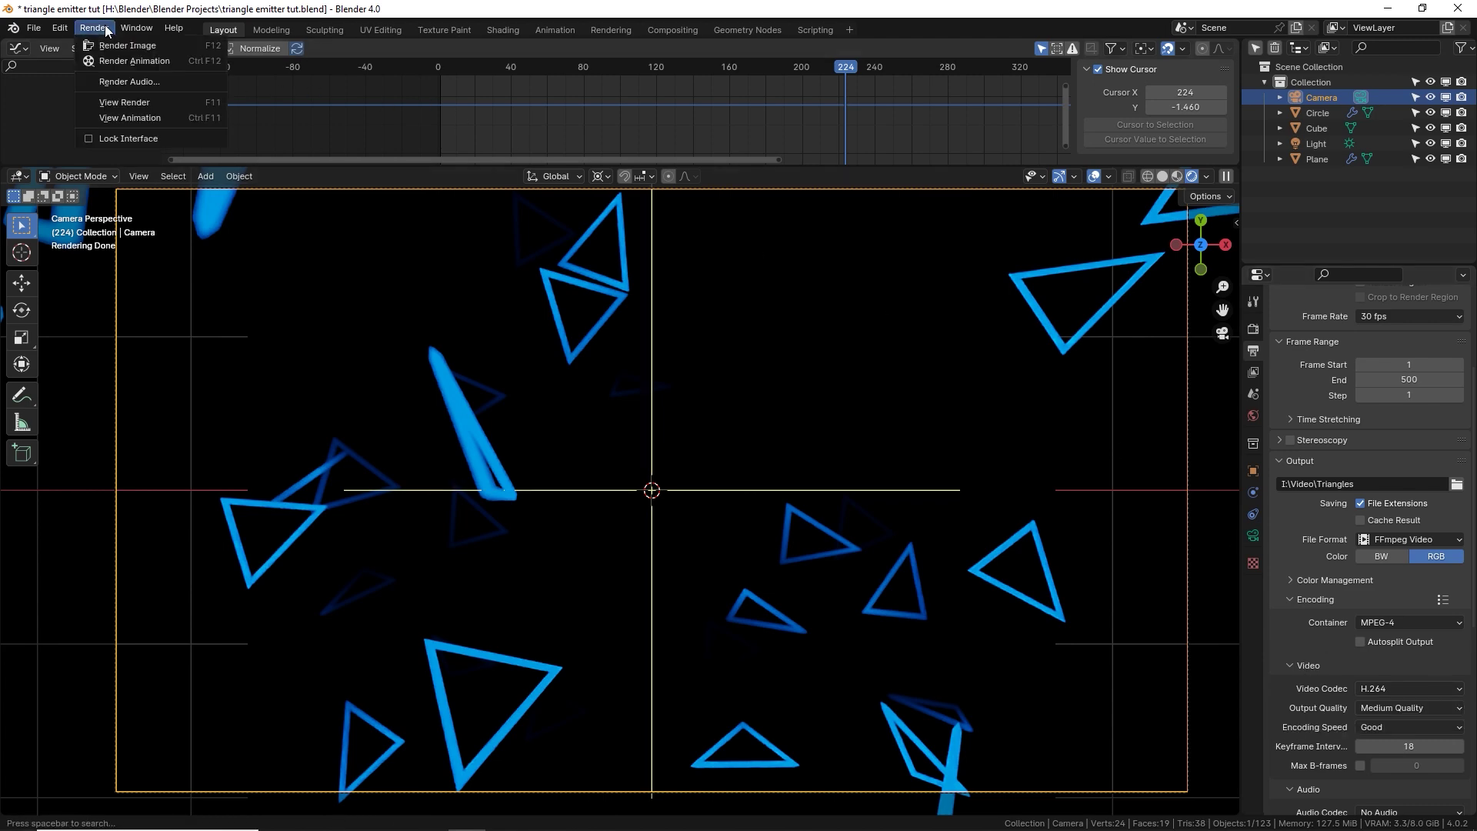
pyautogui.click(108, 61)
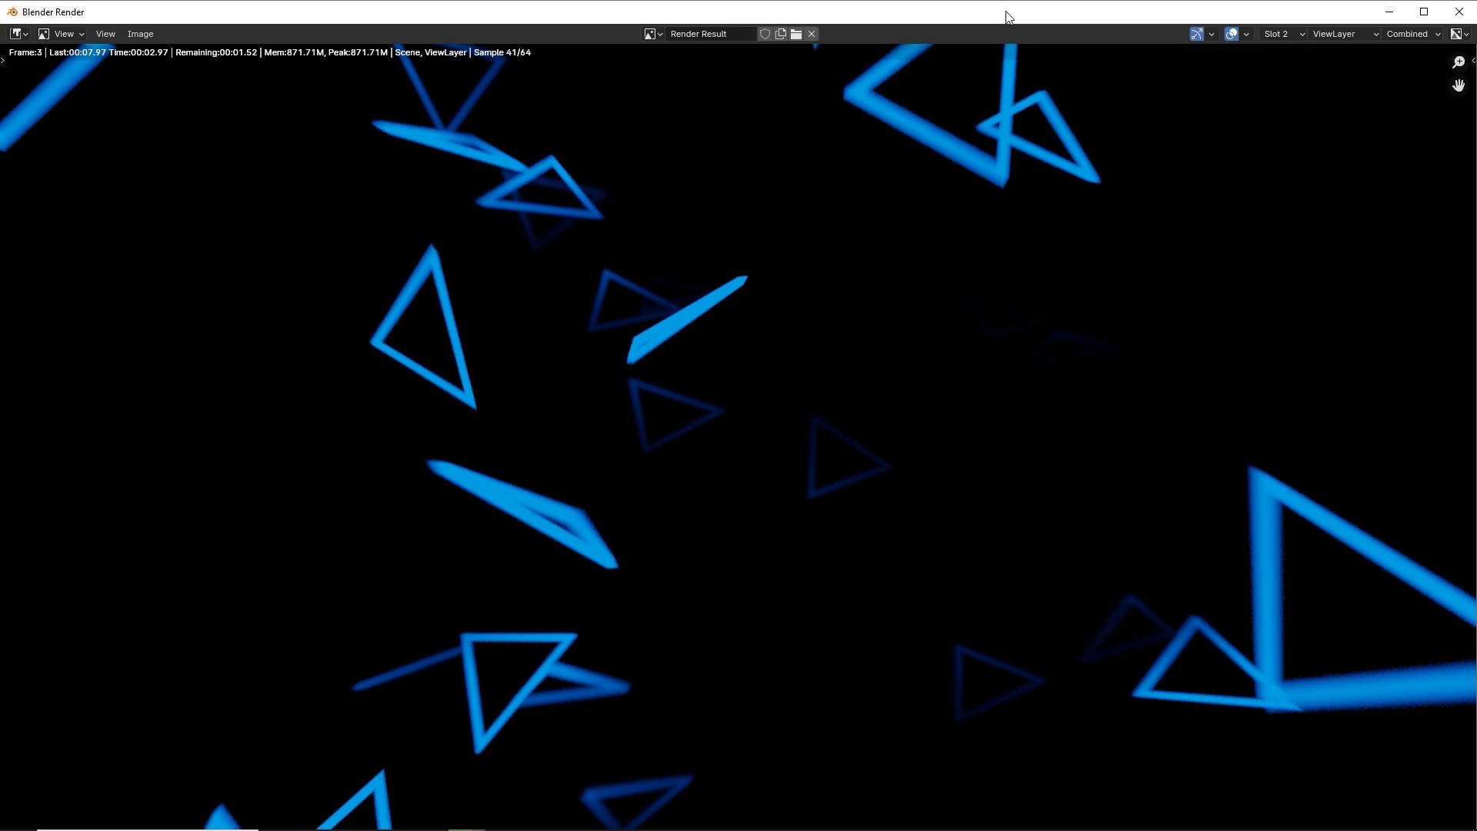